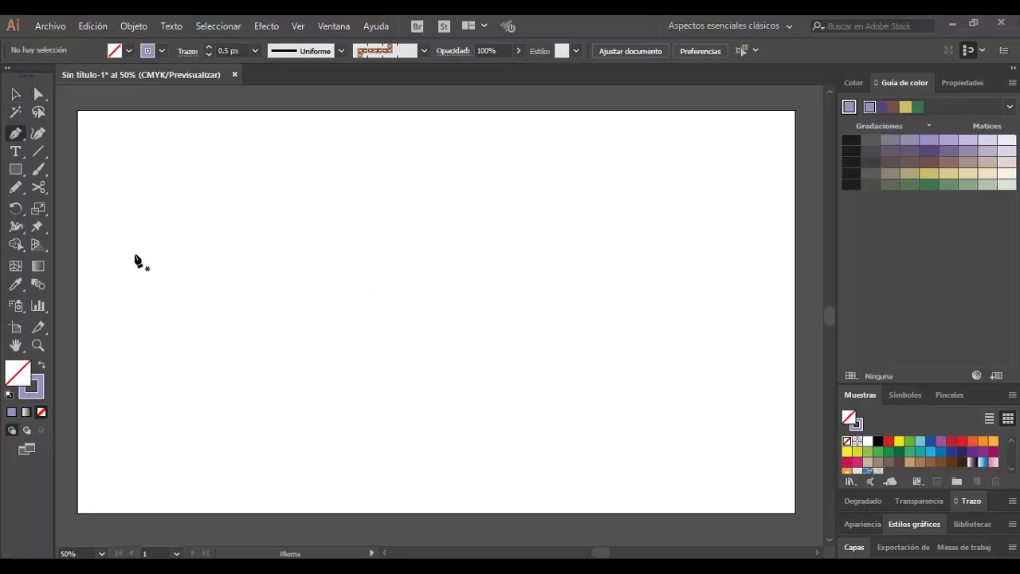
Draw a slanted guide line and place a parallel copy 150 px below it as the baseline.
left_click_drag(134, 253, 689, 162)
key("v")
left_click_drag(596, 193, 596, 254)
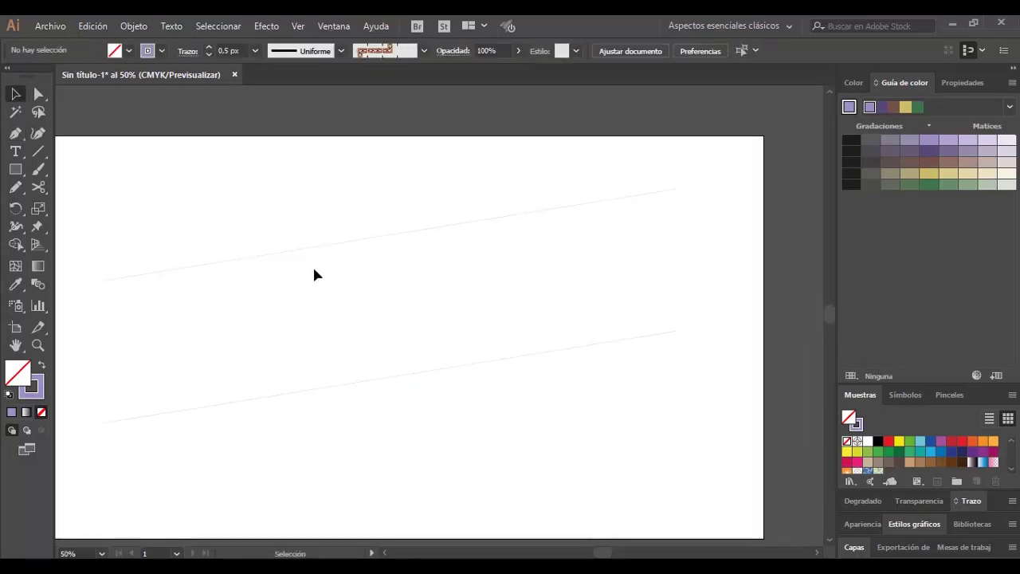
Sketch the script 'v' freehand with the Pencil, including its curl and top-right loop.
key("n")
mouse_move(177, 326)
left_mouse_down()
mouse_move(254, 254)
mouse_move(237, 423)
left_mouse_up()
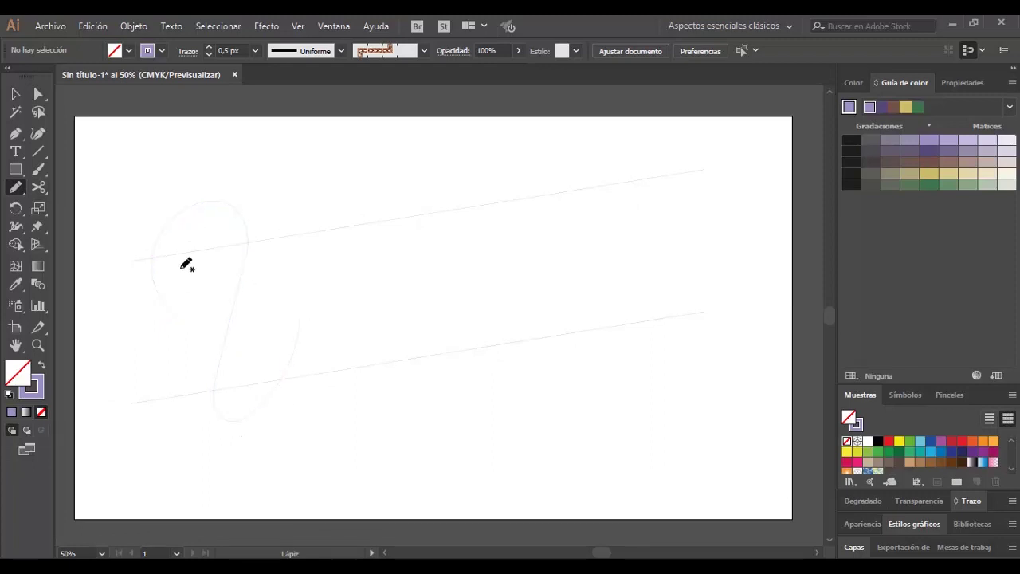
mouse_move(159, 288)
left_mouse_down()
mouse_move(223, 196)
mouse_move(279, 407)
left_mouse_up()
left_click_drag(190, 253, 233, 252)
left_click_drag(154, 237, 199, 194)
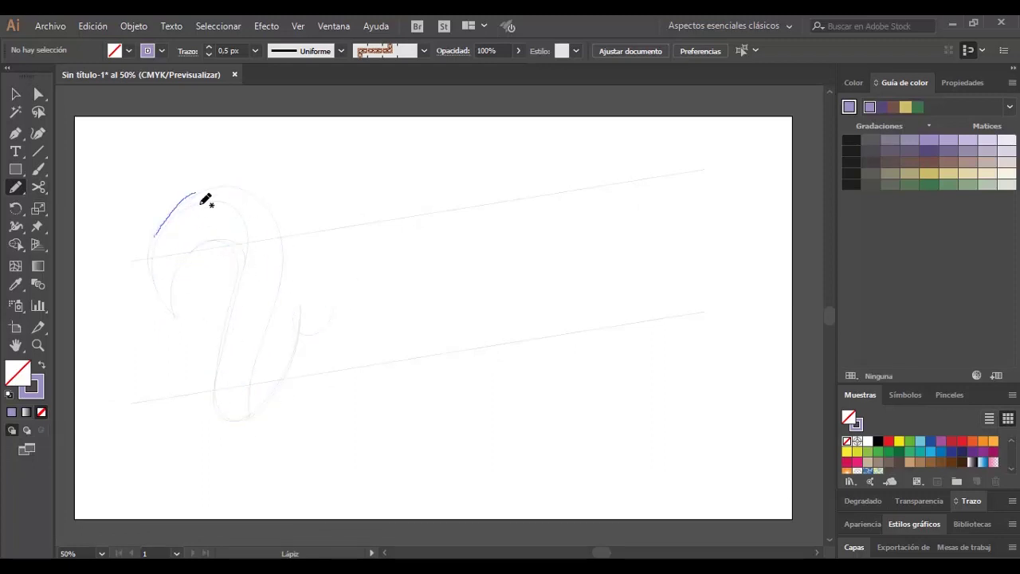
left_click_drag(263, 396, 305, 347)
key("shift+e")
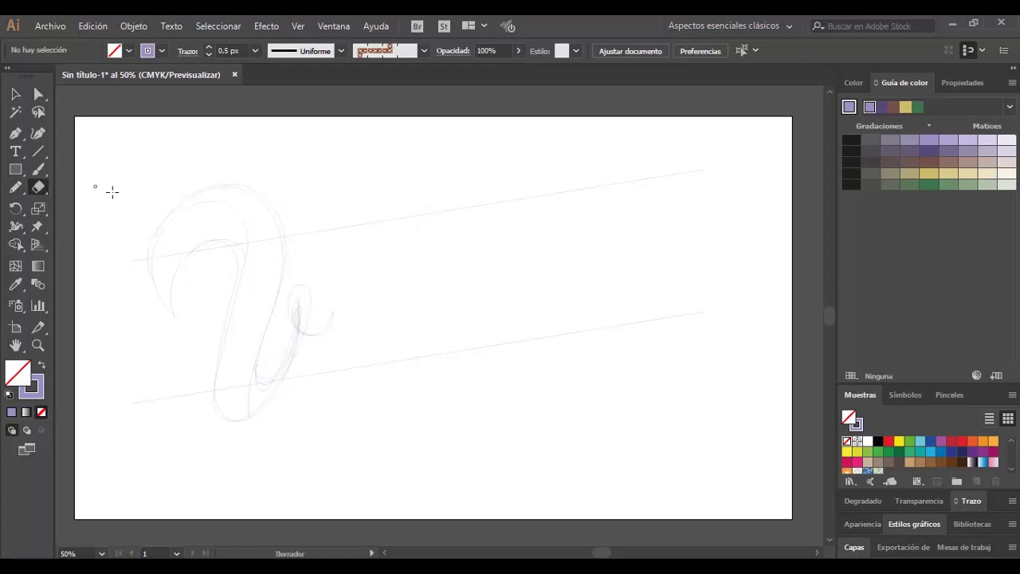
key("n")
left_click_drag(256, 374, 361, 261)
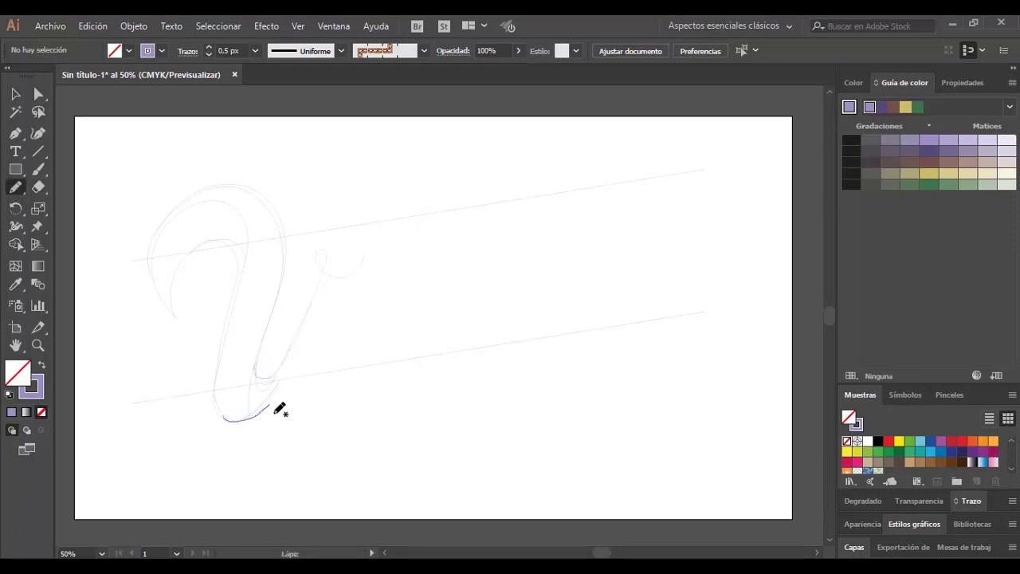
mouse_move(327, 227)
left_mouse_down()
mouse_move(338, 290)
mouse_move(306, 265)
left_mouse_up()
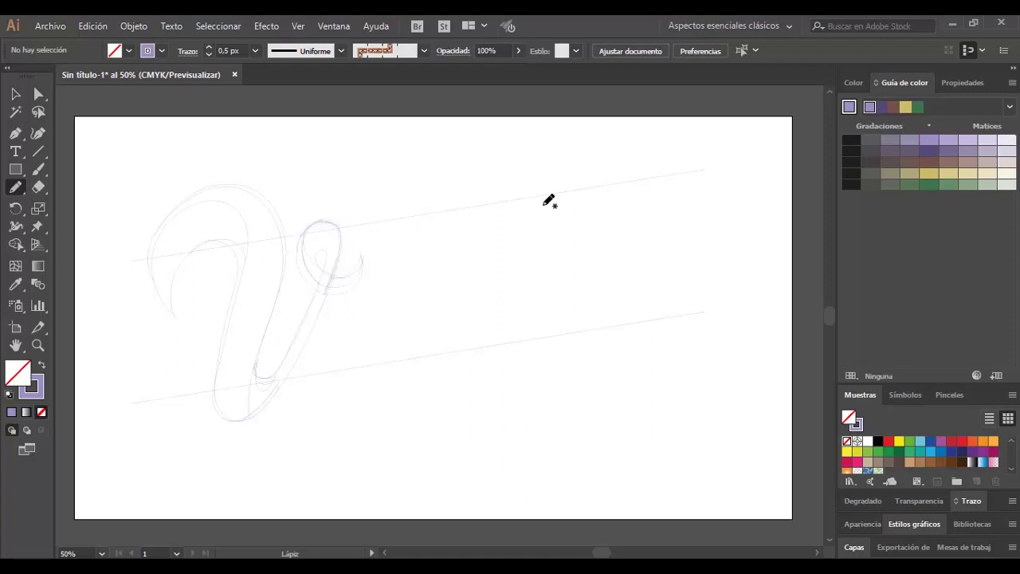
left_click_drag(175, 317, 209, 182)
Sketch the 'i', 'r', 'a' and the tall stem of the 'l'.
left_click_drag(406, 357, 425, 321)
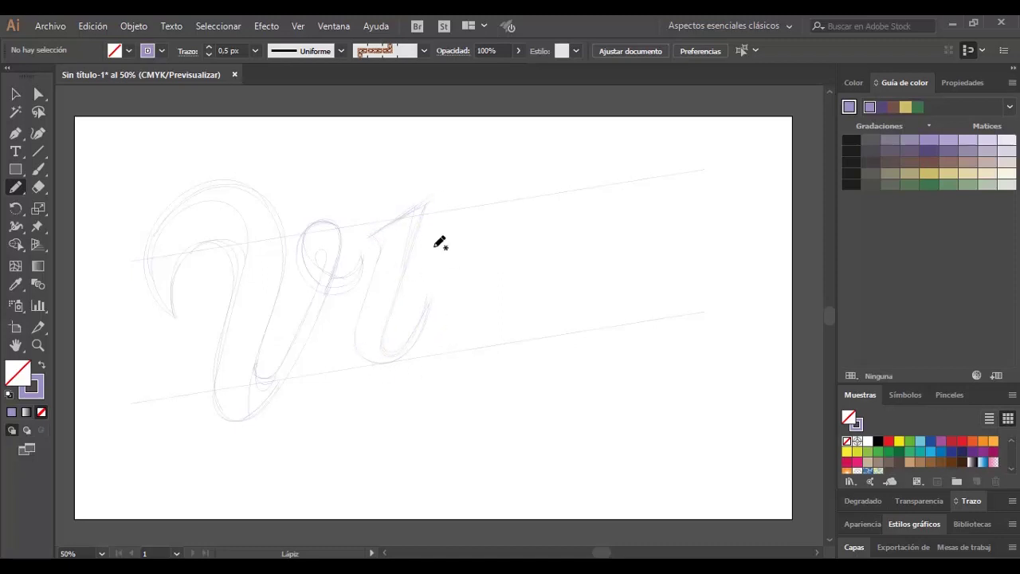
left_click_drag(398, 196, 392, 220)
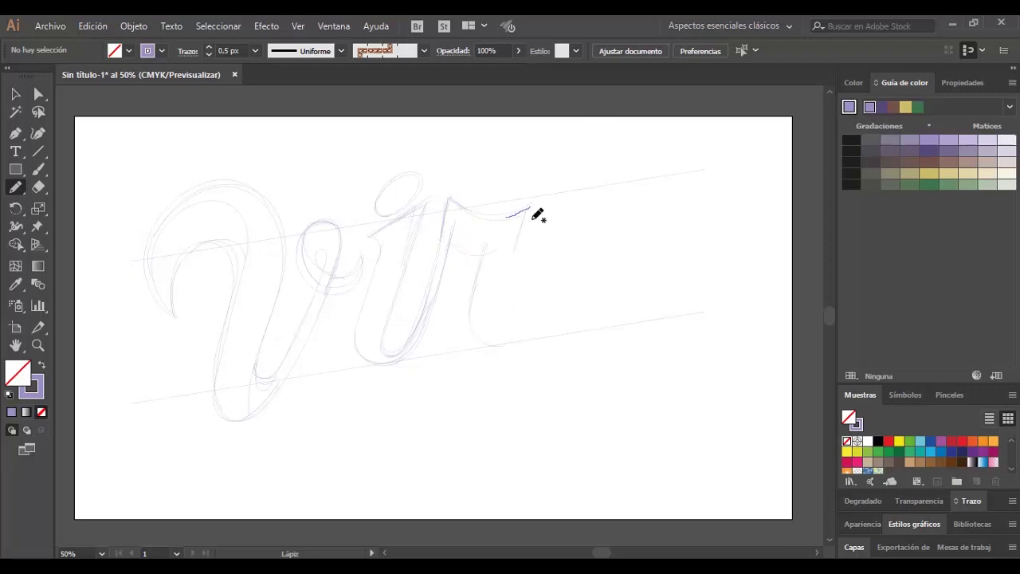
left_click_drag(499, 293, 498, 308)
left_click_drag(460, 229, 416, 226)
left_click_drag(506, 218, 531, 205)
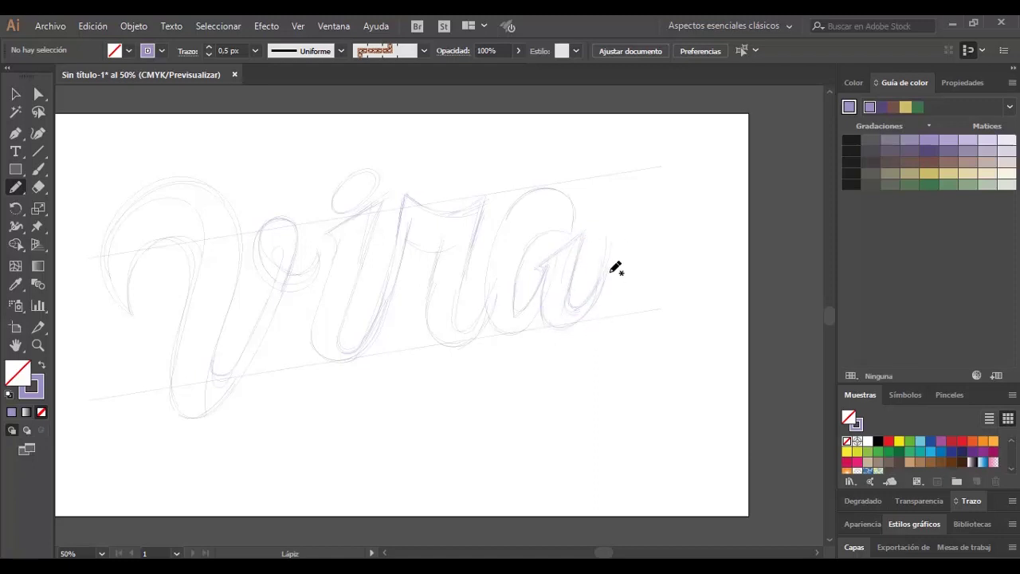
mouse_move(572, 159)
left_mouse_down()
mouse_move(564, 336)
mouse_move(398, 387)
left_mouse_up()
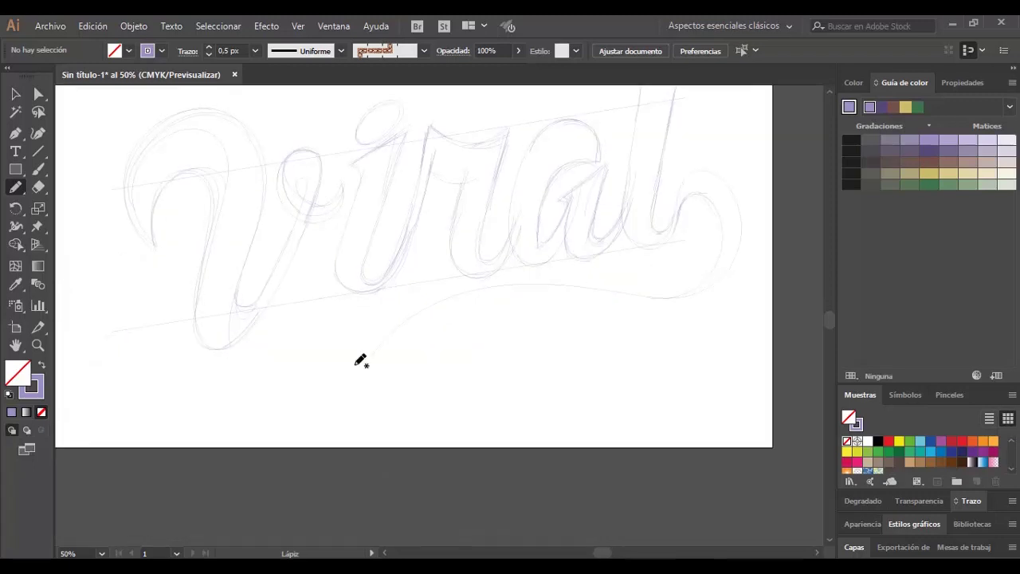
Sketch the sweeping swash beneath the word, touch up the 'i', and select the whole sketch.
mouse_move(381, 278)
left_mouse_down()
mouse_move(368, 277)
mouse_move(728, 220)
left_mouse_up()
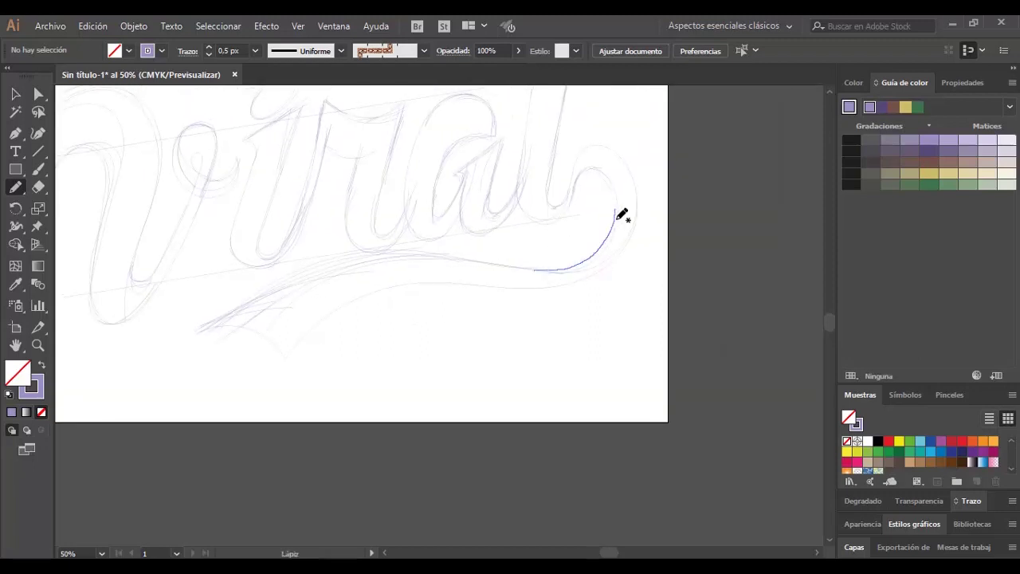
left_click_drag(185, 254, 228, 239)
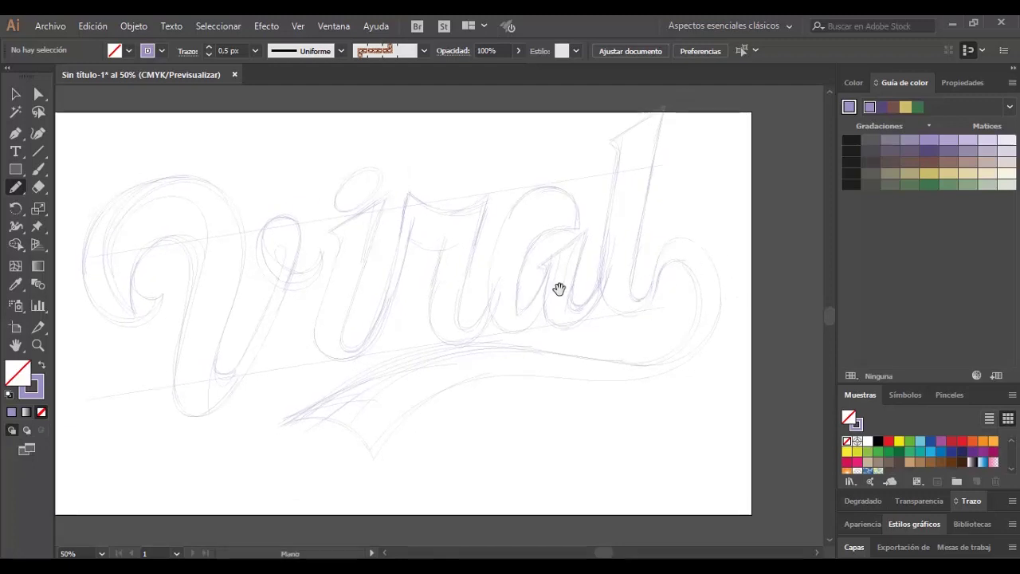
left_click_drag(558, 290, 593, 292)
left_click_drag(470, 237, 417, 347)
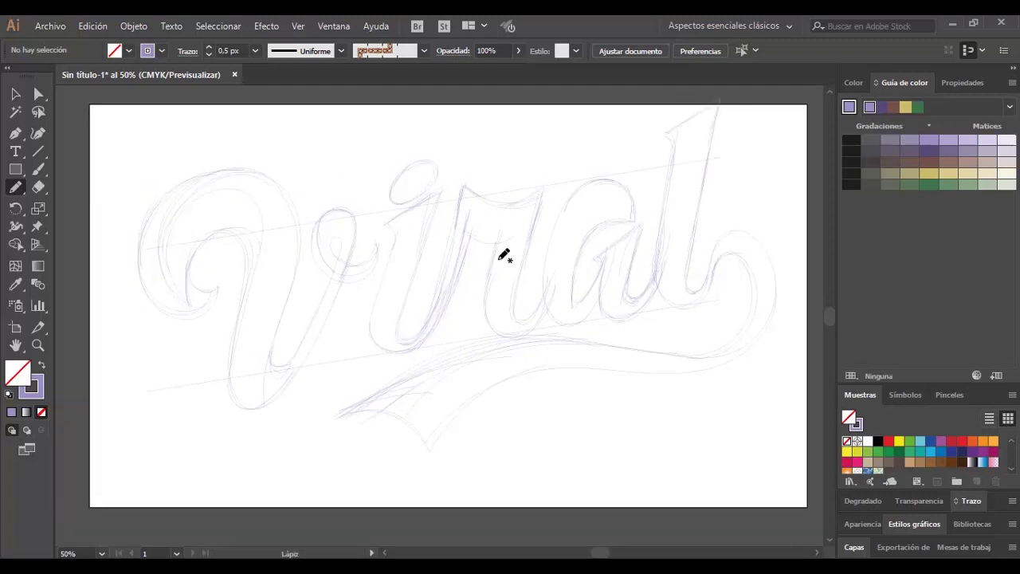
key("v")
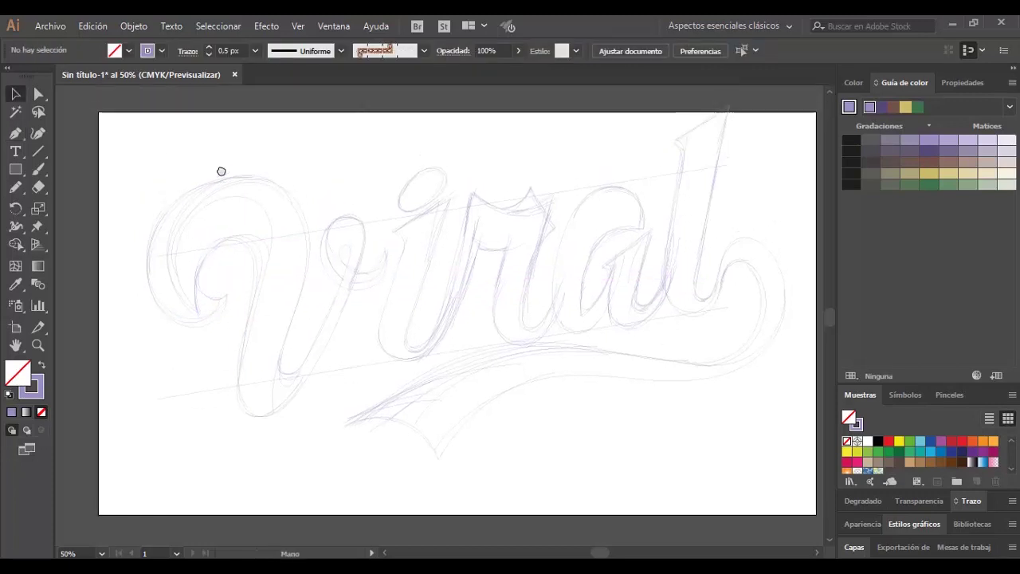
mouse_move(141, 124)
left_mouse_down()
mouse_move(757, 445)
mouse_move(771, 462)
left_mouse_up()
Trace the outline of the 'v' with the Pen tool, including its top-right loop.
key("p")
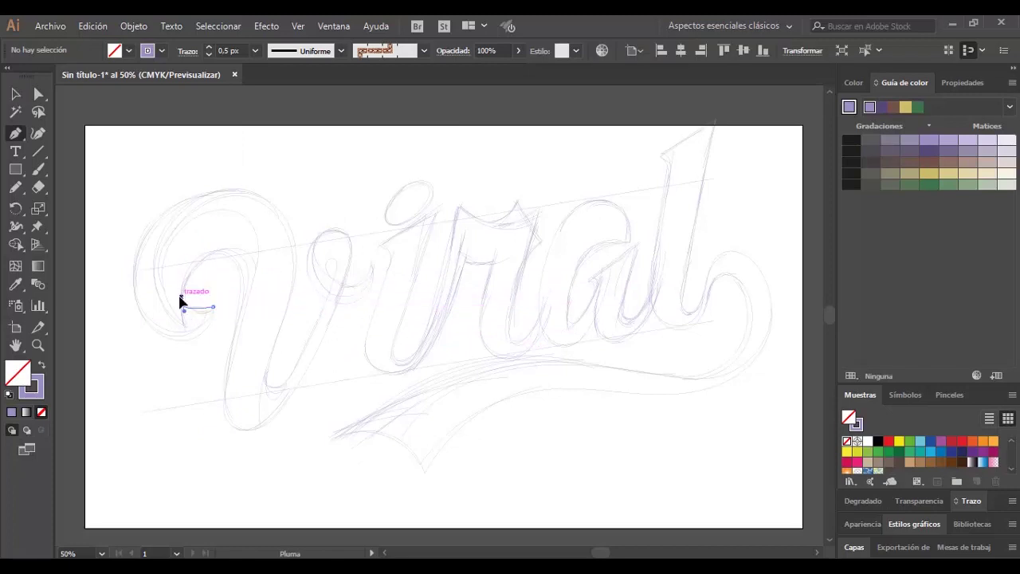
left_click_drag(232, 256, 262, 264)
left_click_drag(225, 376, 227, 387)
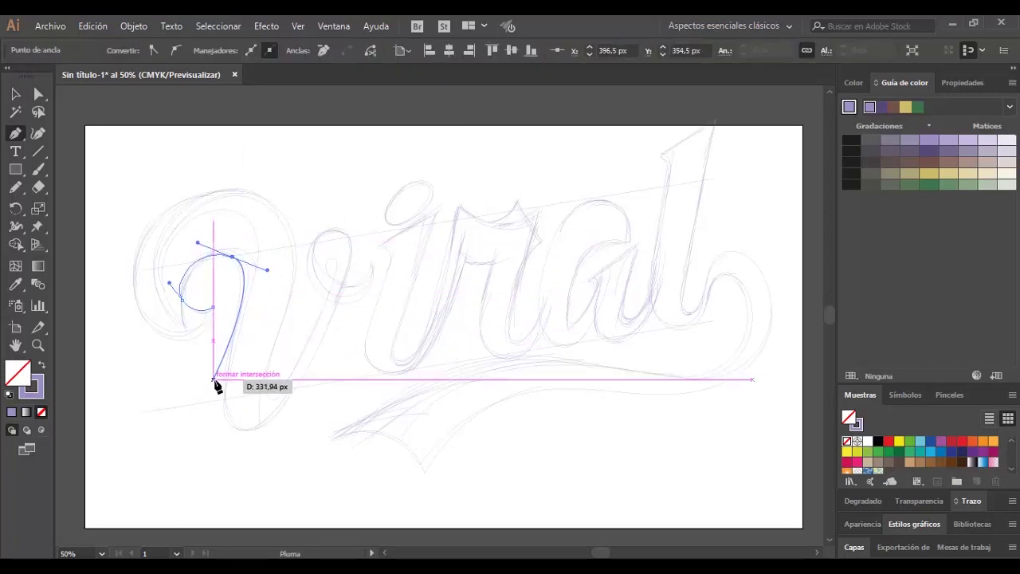
left_click_drag(240, 428, 271, 432)
left_click(312, 368)
left_click_drag(339, 231, 310, 251)
mouse_move(329, 306)
left_mouse_down()
mouse_move(371, 292)
mouse_move(387, 238)
mouse_move(329, 303)
left_mouse_up()
key("Return")
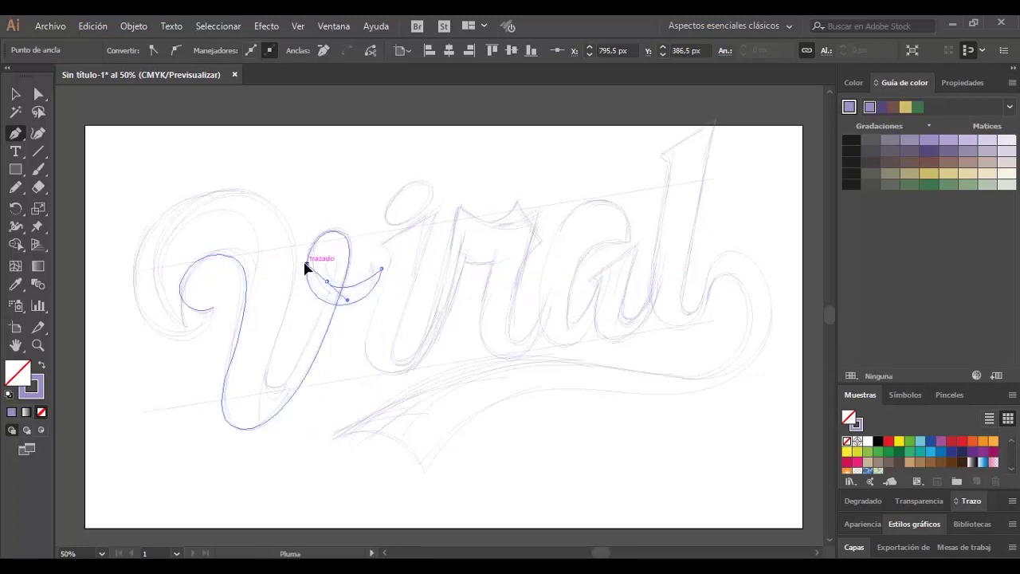
Trace the v's outer curve, adjust its loop anchor, and fill the 'v' khaki.
left_click(307, 344)
key("Return")
left_click_drag(226, 190, 146, 185)
left_click_drag(142, 310, 163, 348)
key("a")
left_click_drag(322, 259, 330, 268)
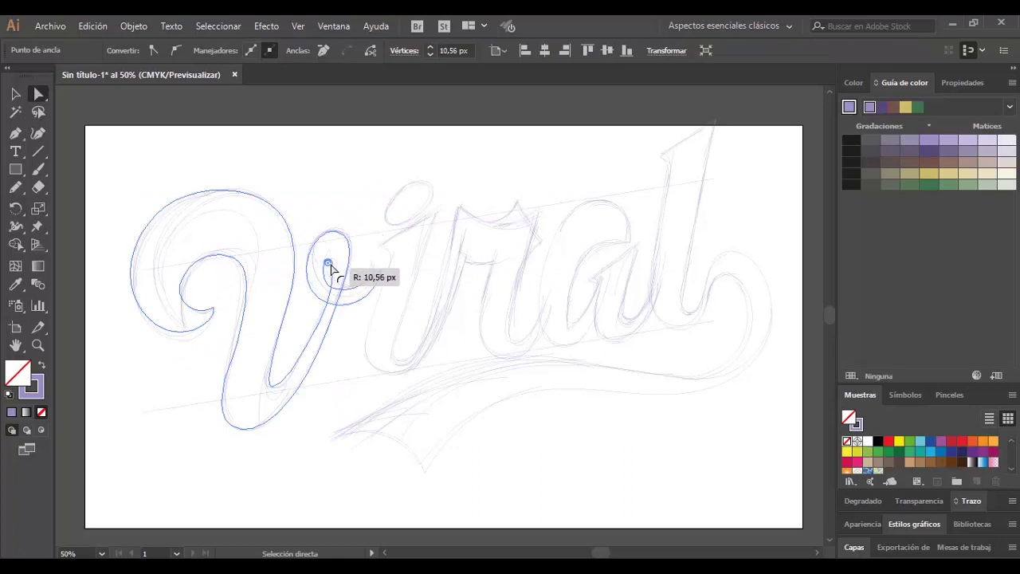
left_click(929, 173)
key("p")
left_click(376, 247)
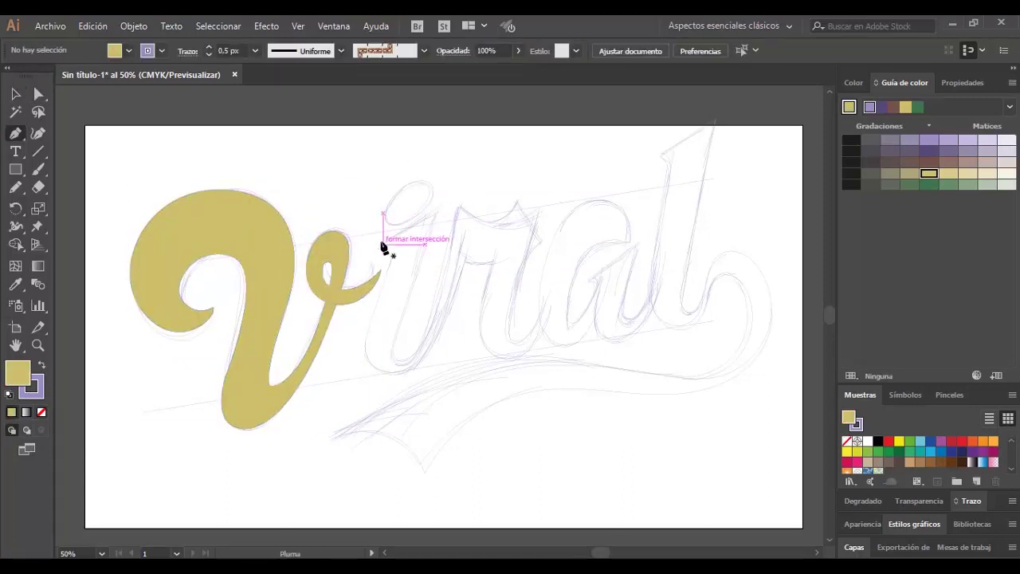
Trace the 'i' and 'r' together as one closed outline.
left_click(437, 211)
left_click_drag(401, 360, 415, 360)
left_click(456, 206)
left_click(516, 203)
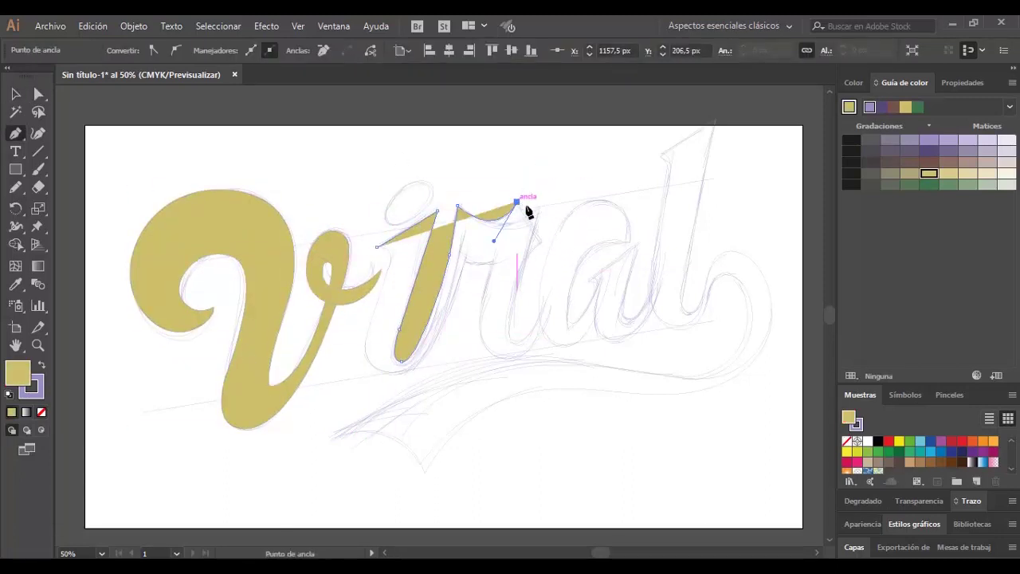
left_click(542, 242)
left_click(548, 295)
left_click(551, 312)
left_click(510, 357)
key("slash")
left_click(510, 296)
left_click(492, 262)
left_click(439, 345)
left_click(379, 377)
Draw an ellipse for the dot of the 'i' and move the 'v' up to align.
key("l")
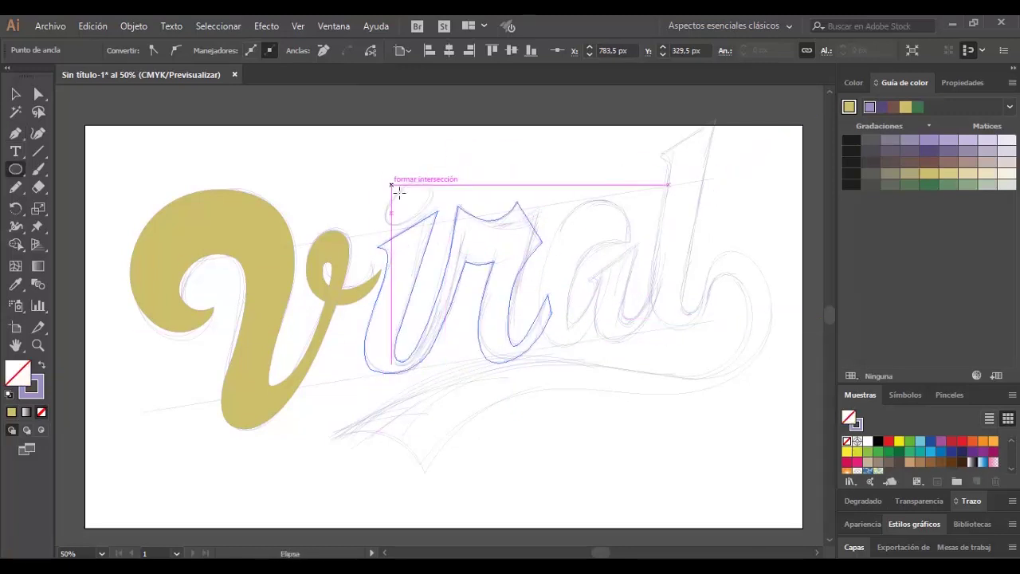
left_click_drag(391, 183, 444, 227)
key("v")
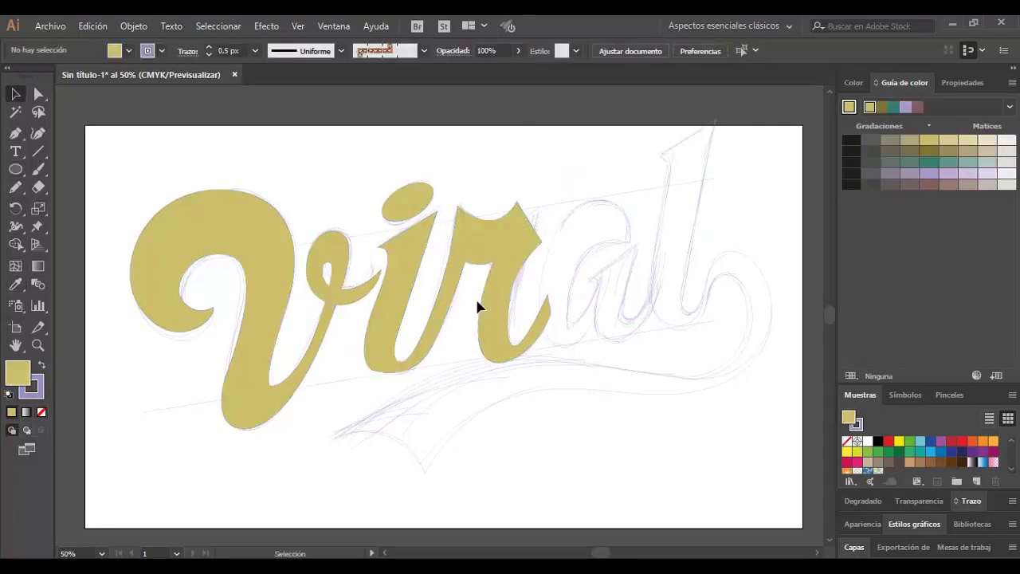
left_click(333, 327)
left_click_drag(333, 326, 330, 289)
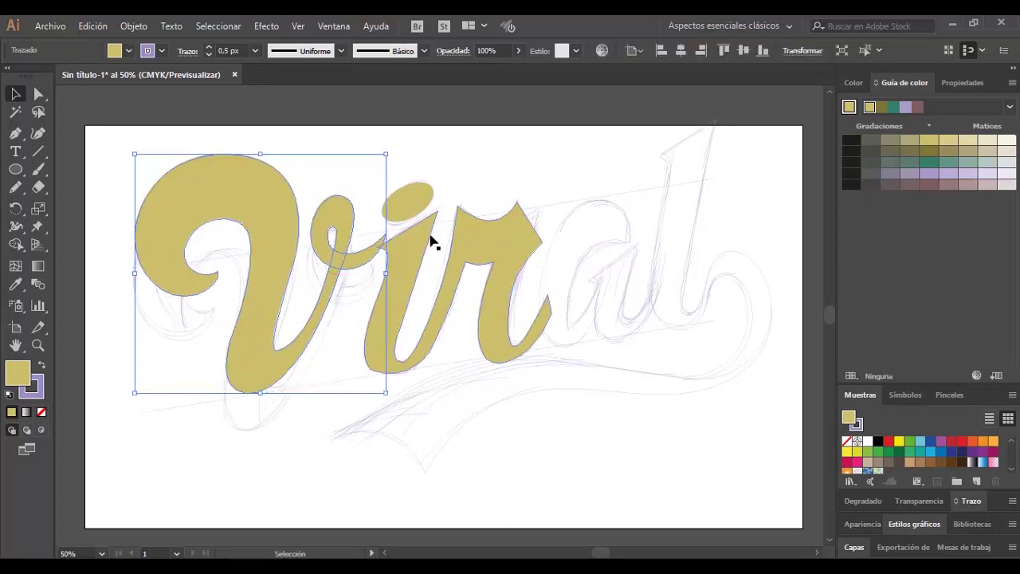
Trace the closed outline of the 'a'.
key("p")
left_click(553, 276)
left_click_drag(526, 236, 557, 236)
left_click_drag(464, 318, 466, 351)
left_click_drag(490, 380, 510, 380)
key("slash")
mouse_move(550, 352)
left_mouse_down()
mouse_move(567, 354)
mouse_move(584, 295)
left_mouse_up()
left_click(557, 277)
Trace the 'l' and the swash as one outline and fill them khaki.
left_click_drag(615, 347, 627, 348)
left_click(658, 280)
left_click_drag(696, 330, 710, 376)
left_click_drag(404, 436, 353, 501)
left_click(255, 467)
left_click_drag(475, 397, 633, 412)
left_click_drag(647, 308, 661, 311)
left_click(604, 382)
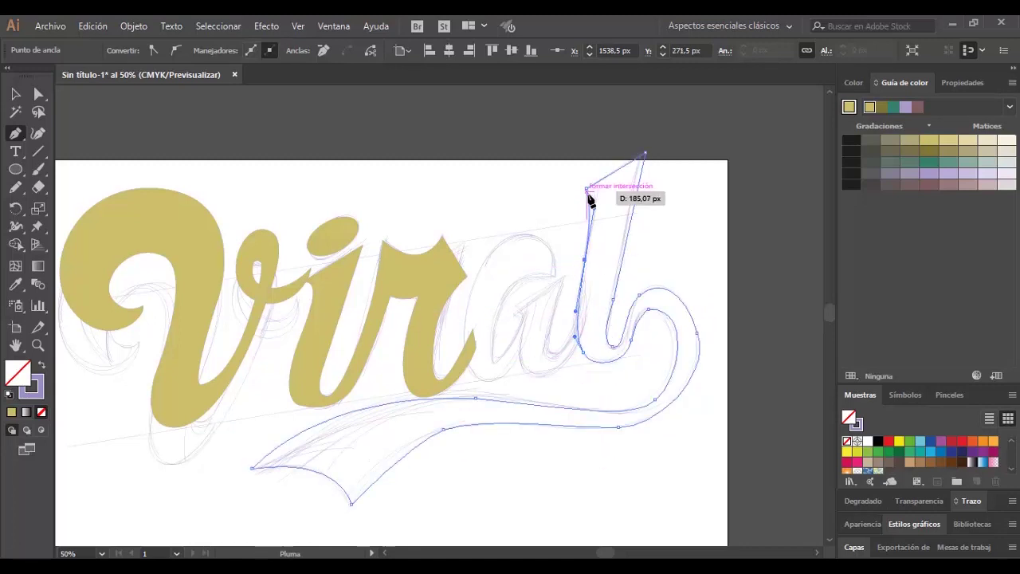
left_click(586, 189)
Zoom in on the lettering and smooth the curve of the v's loop.
key("v")
key("z")
left_click_drag(443, 375, 156, 205)
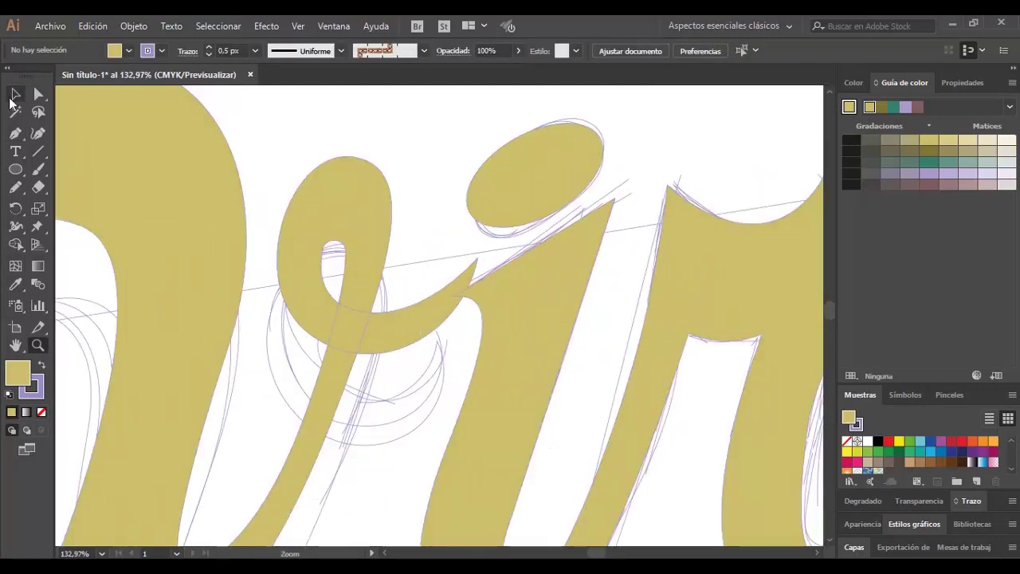
key("a")
left_click_drag(471, 255, 445, 323)
key("v")
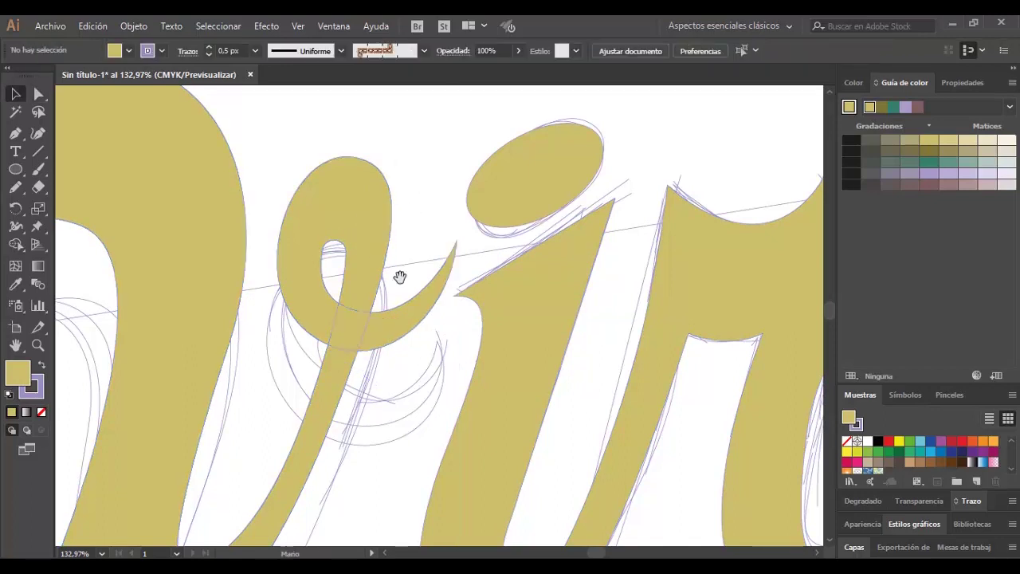
left_click_drag(398, 278, 490, 244)
left_click_drag(16, 188, 72, 223)
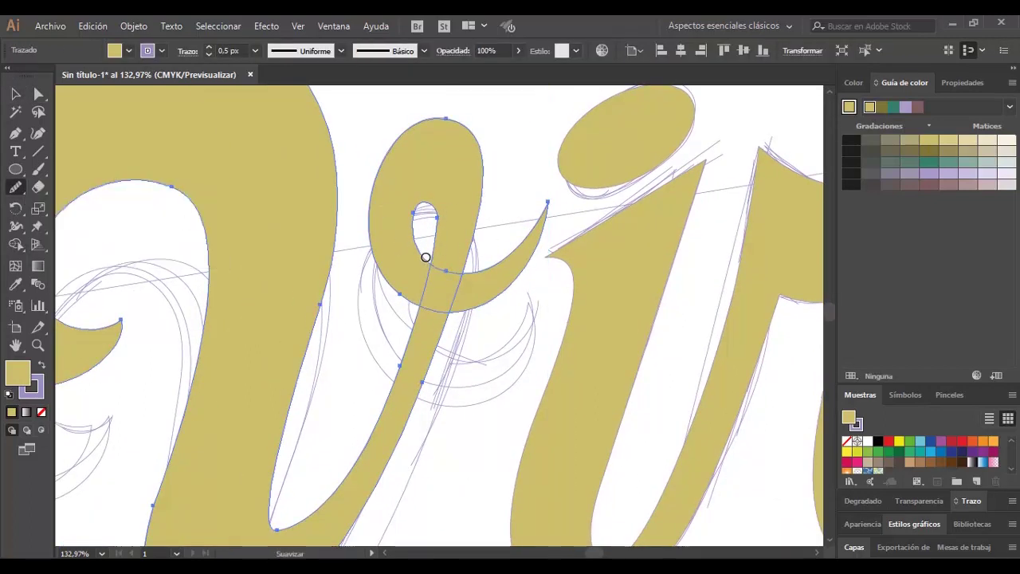
scroll(199, 334, "up", 2)
scroll(391, 258, "left", 2)
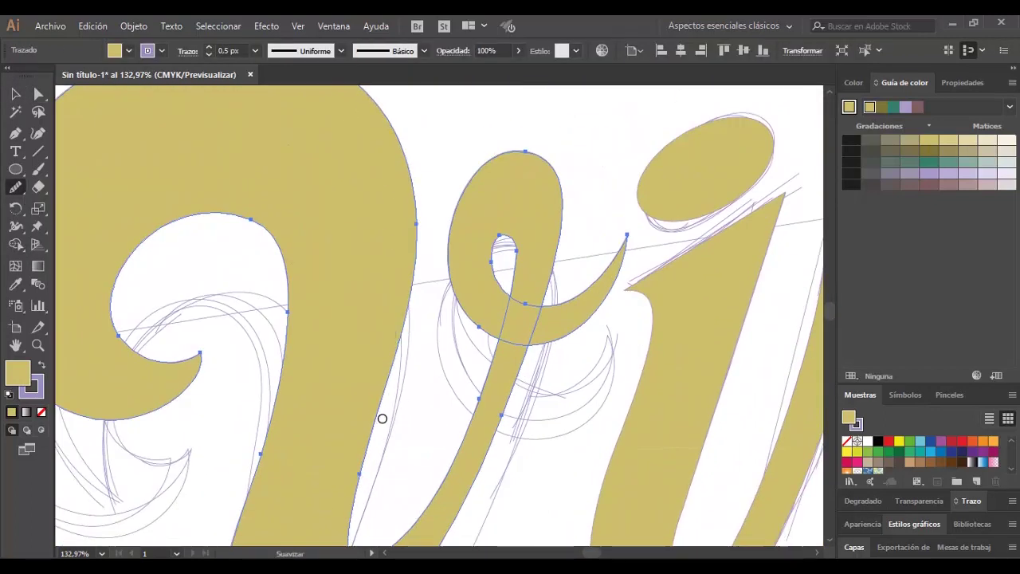
Smooth the lower right curve of the next letter path.
key("a")
left_click(341, 484)
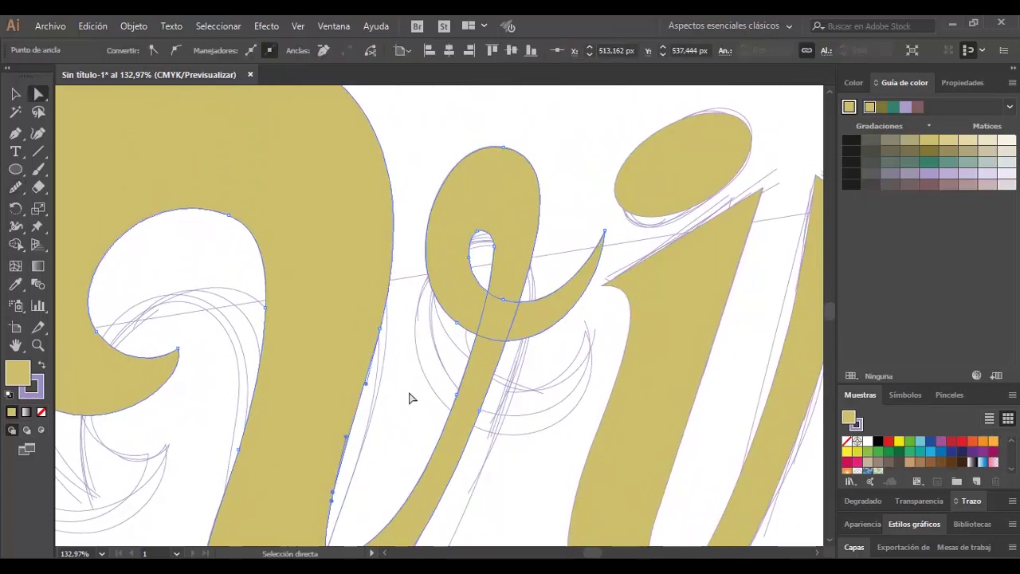
scroll(408, 358, "right", 3)
left_click(330, 417)
scroll(286, 343, "right", 3)
scroll(341, 358, "down", 4)
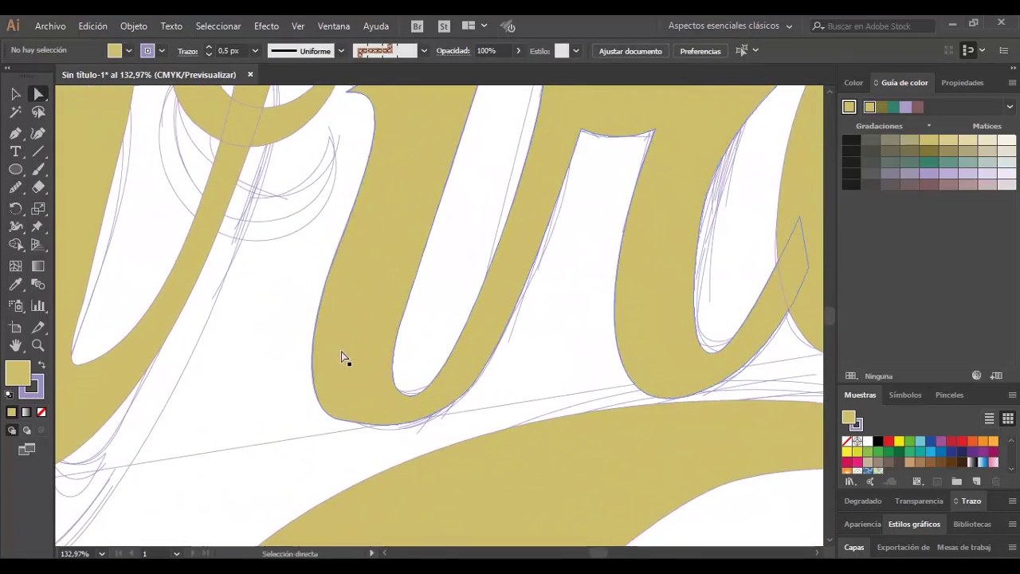
left_click(342, 359)
left_click(15, 187)
left_click_drag(403, 436, 458, 365)
Adjust an anchor on the 'r' and move a bottom anchor to reshape the 'a'.
scroll(444, 220, "up", 3)
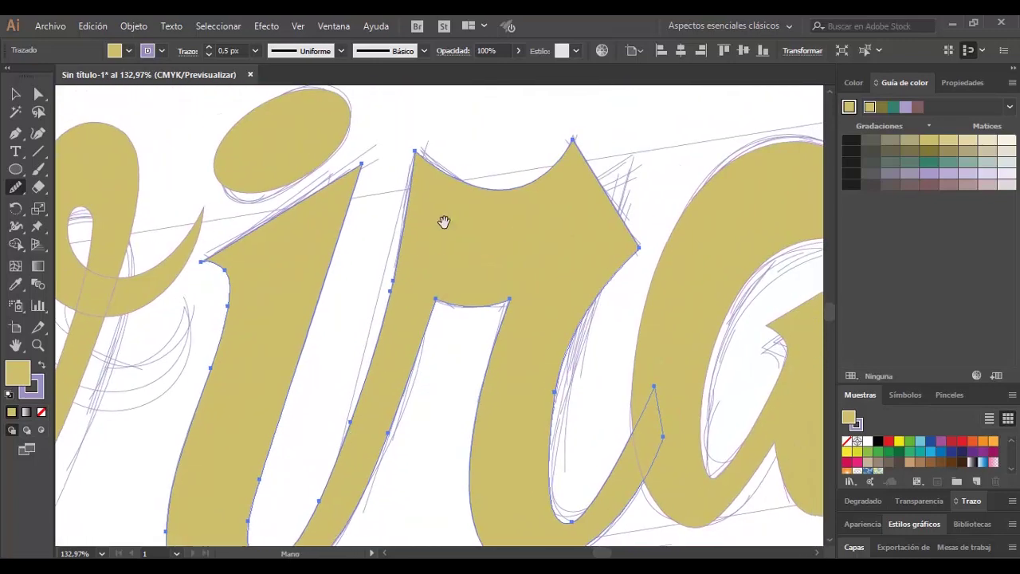
scroll(469, 187, "right", 3)
scroll(555, 298, "down", 3)
key("a")
left_click(513, 365)
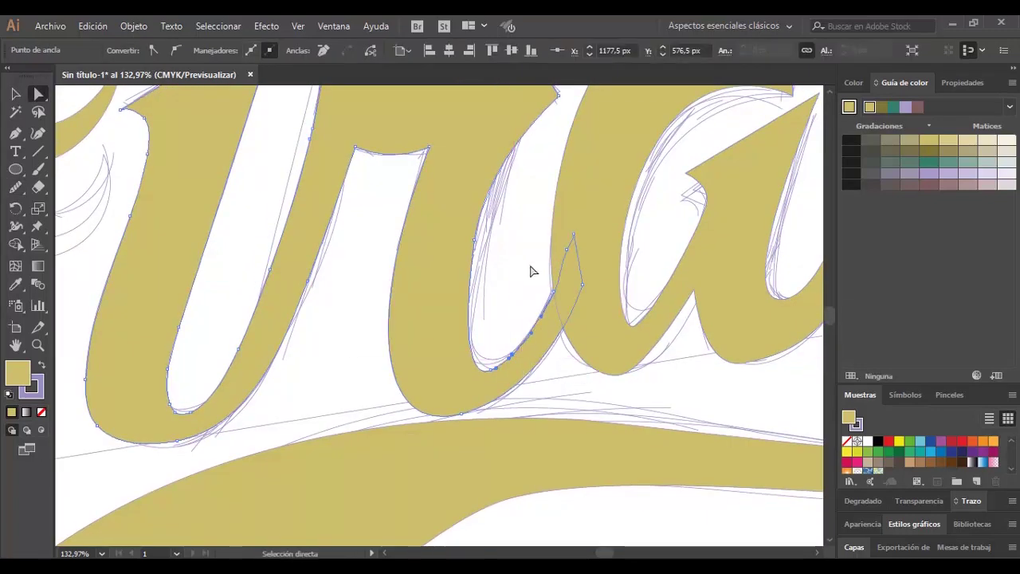
left_click(187, 239, "ctrl")
left_click_drag(512, 351, 437, 406)
scroll(580, 318, "right", 2)
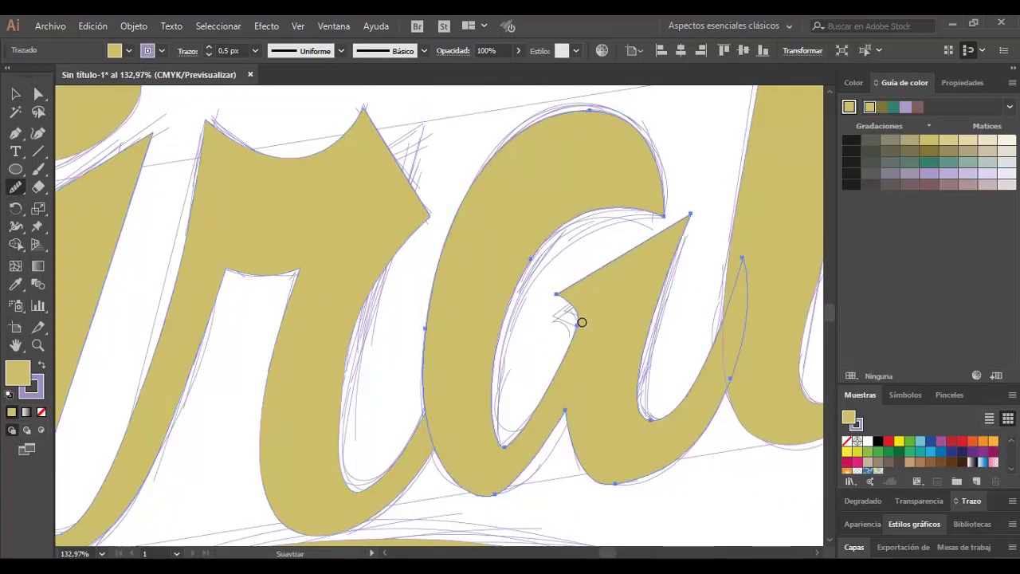
scroll(563, 432, "right", 3)
key("a")
left_click_drag(504, 415, 526, 418)
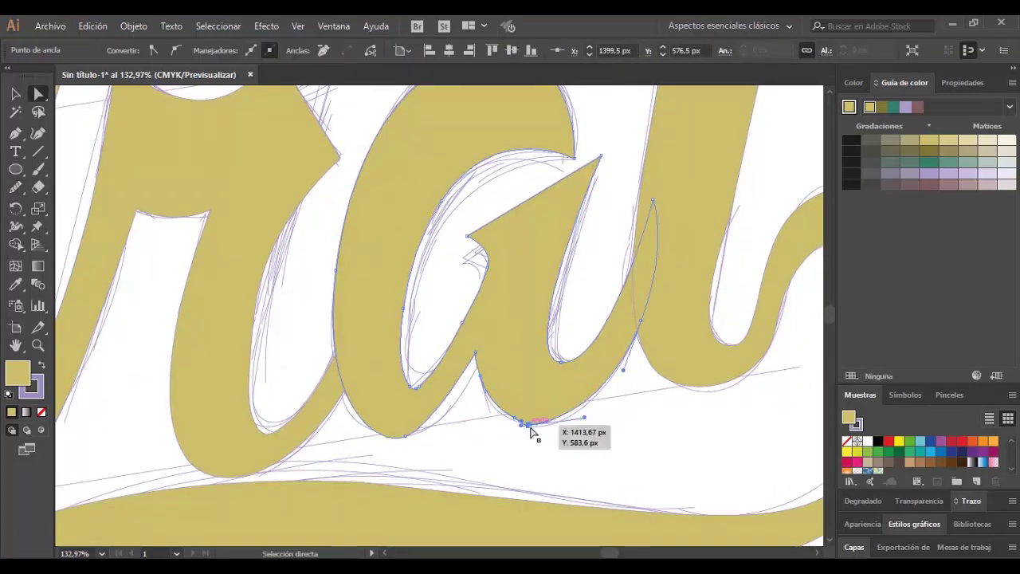
Smooth the curves of the l's lower loop, then zoom out and select the 'v'.
scroll(550, 390, "up", 1)
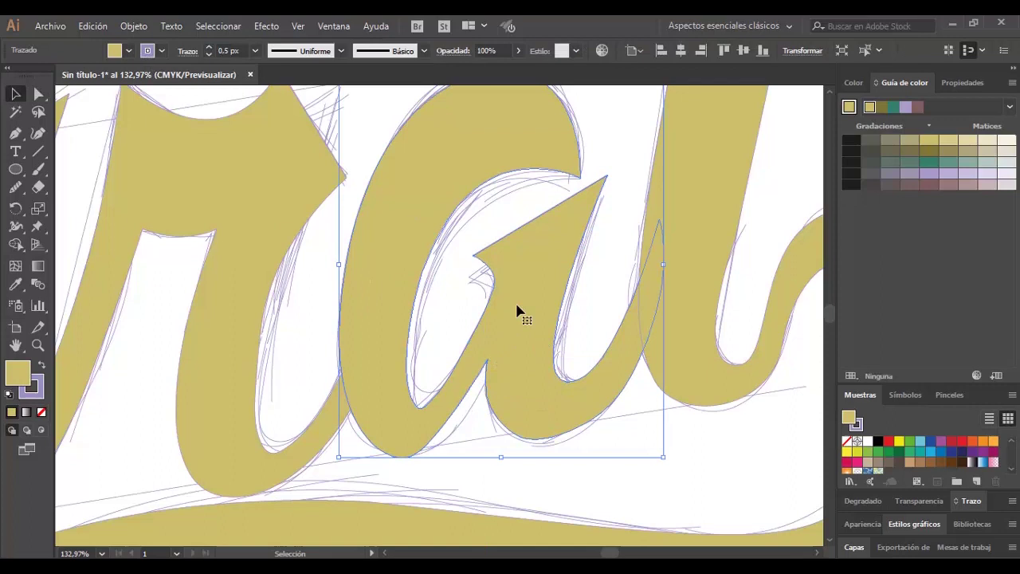
scroll(510, 374, "up", 3)
scroll(502, 335, "right", 4)
scroll(569, 408, "down", 1)
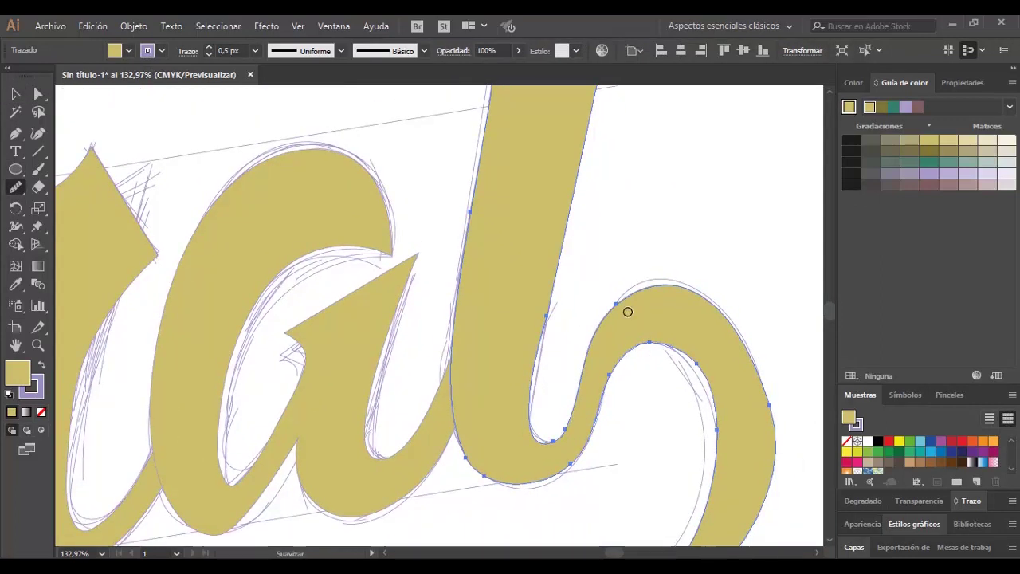
scroll(626, 310, "down", 3)
scroll(677, 303, "right", 2)
mouse_move(543, 526)
left_mouse_down()
mouse_move(703, 255)
mouse_move(568, 244)
mouse_move(462, 483)
mouse_move(657, 315)
mouse_move(626, 485)
left_mouse_up()
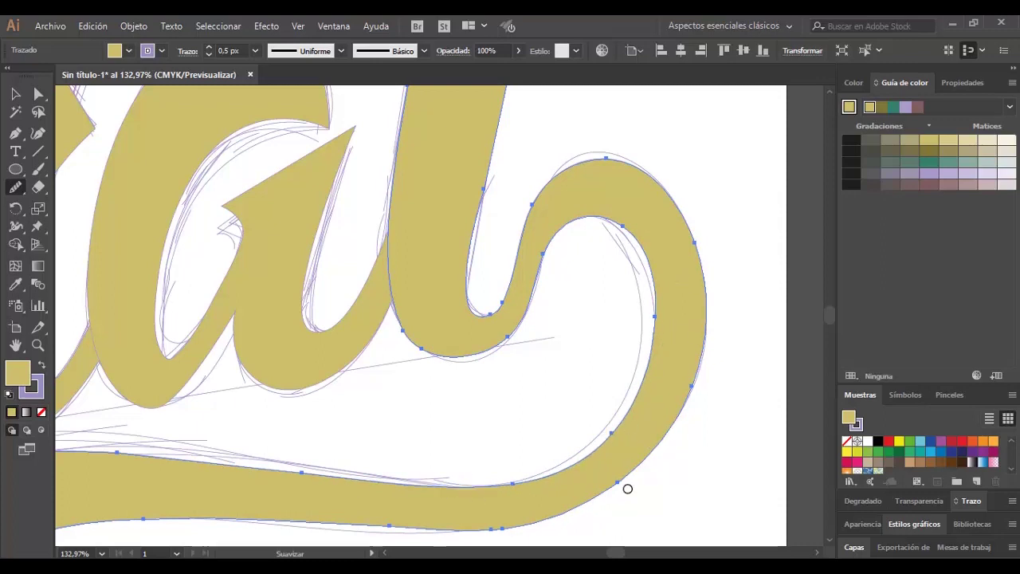
key("ctrl+minus")
key("ctrl+minus")
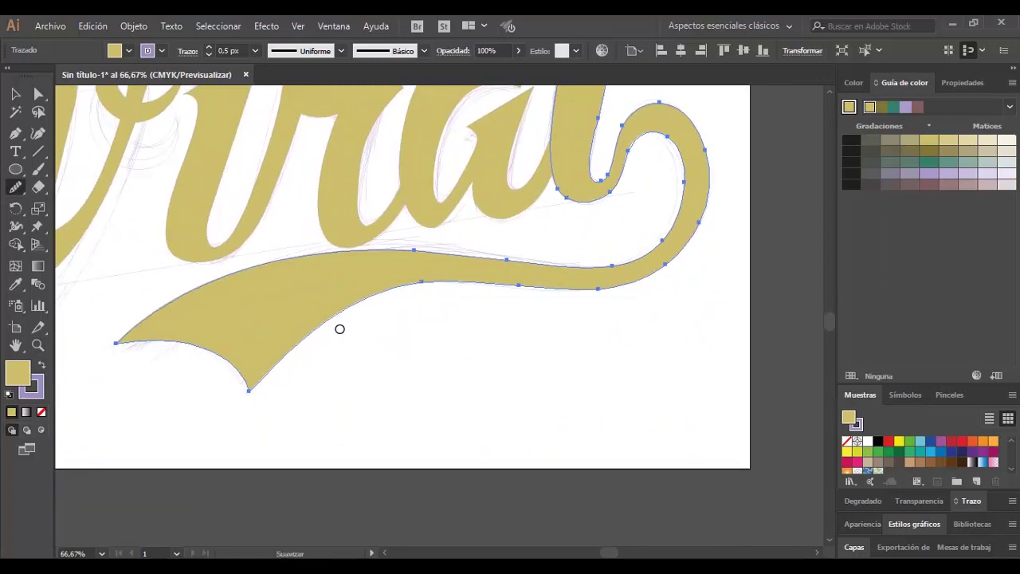
key("ctrl+minus")
key("ctrl+minus")
key("v")
left_click(323, 368)
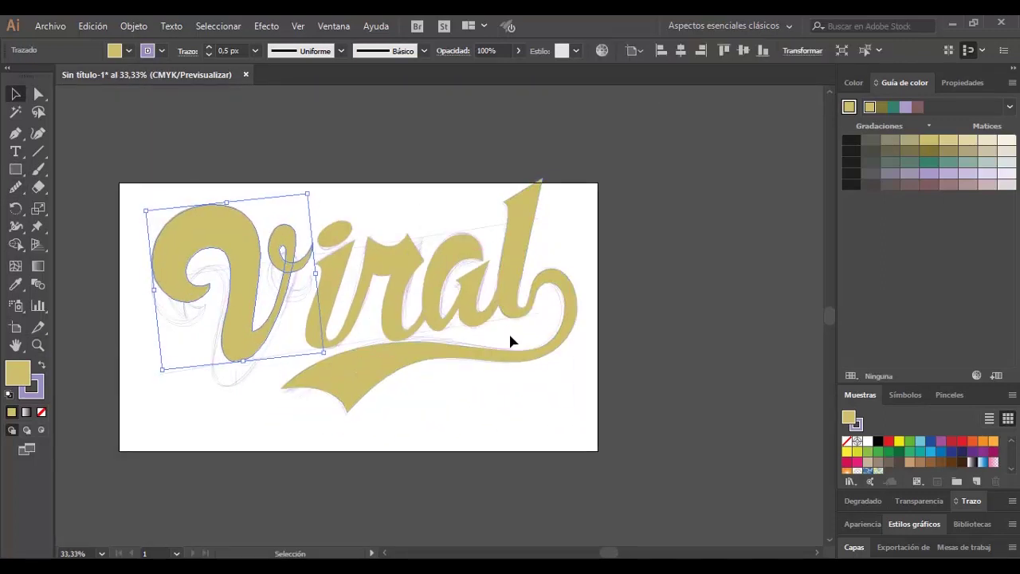
Bring up Pathfinder, unlock all objects, and move the 'viral' lettering slightly lower.
key("ctrl+a")
key("shift+ctrl+F9")
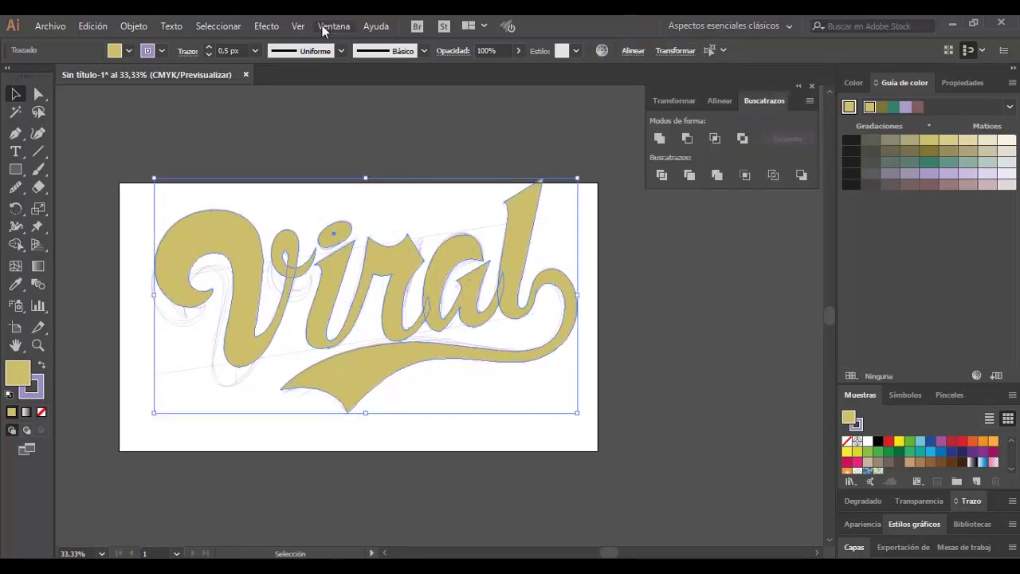
left_click(519, 278)
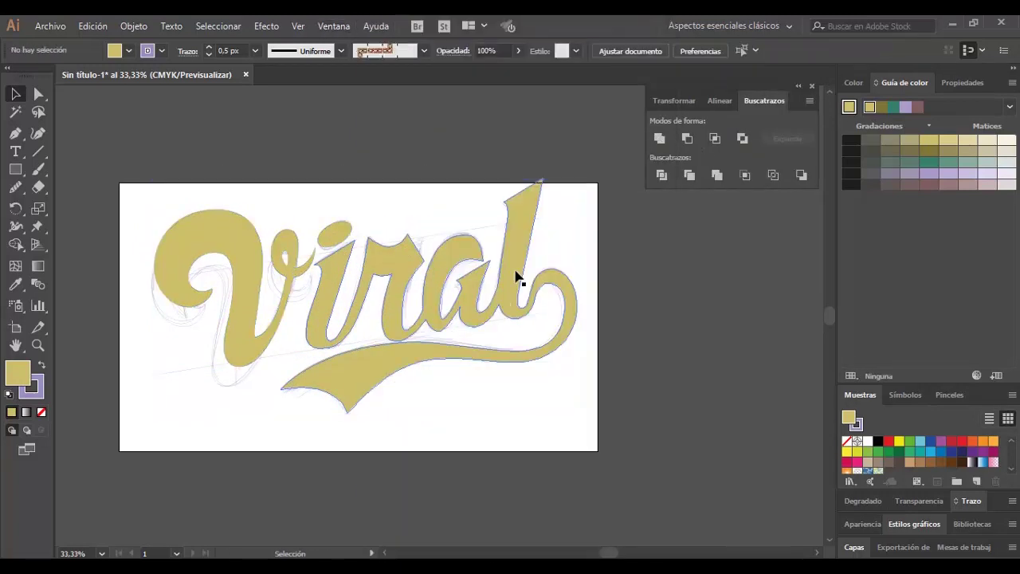
left_click(134, 29)
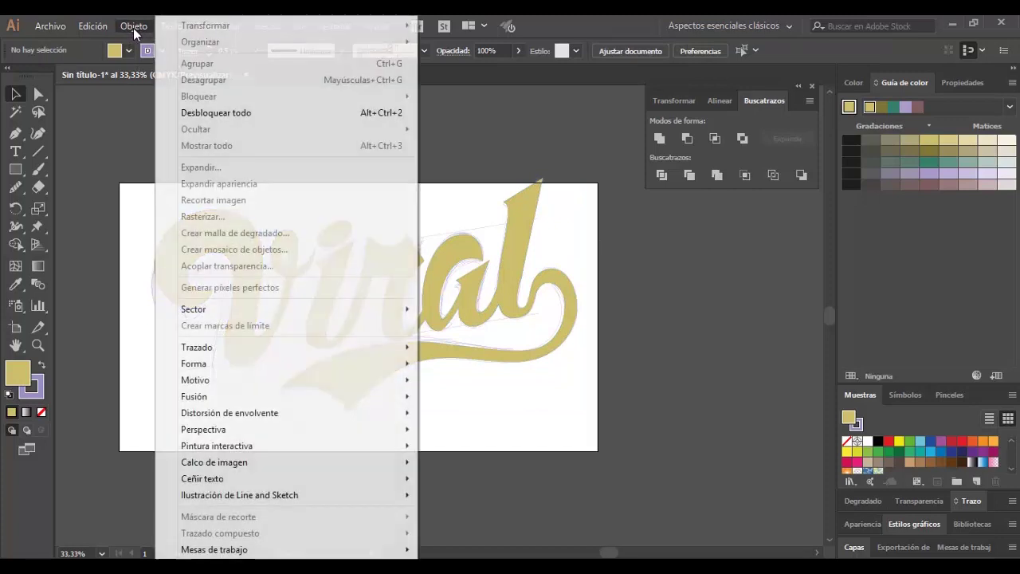
left_click(288, 116)
left_click(577, 200)
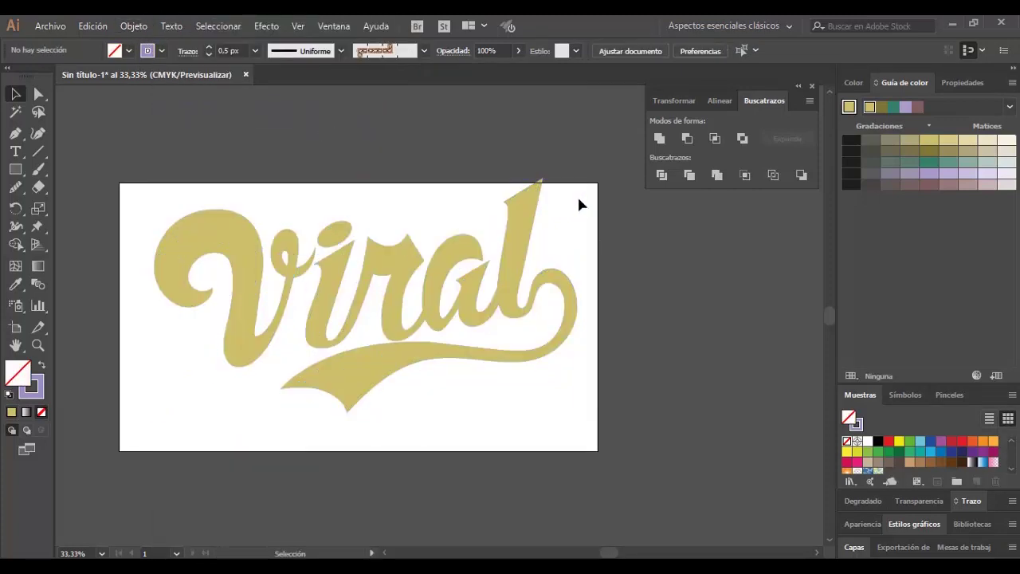
left_click_drag(212, 151, 558, 356)
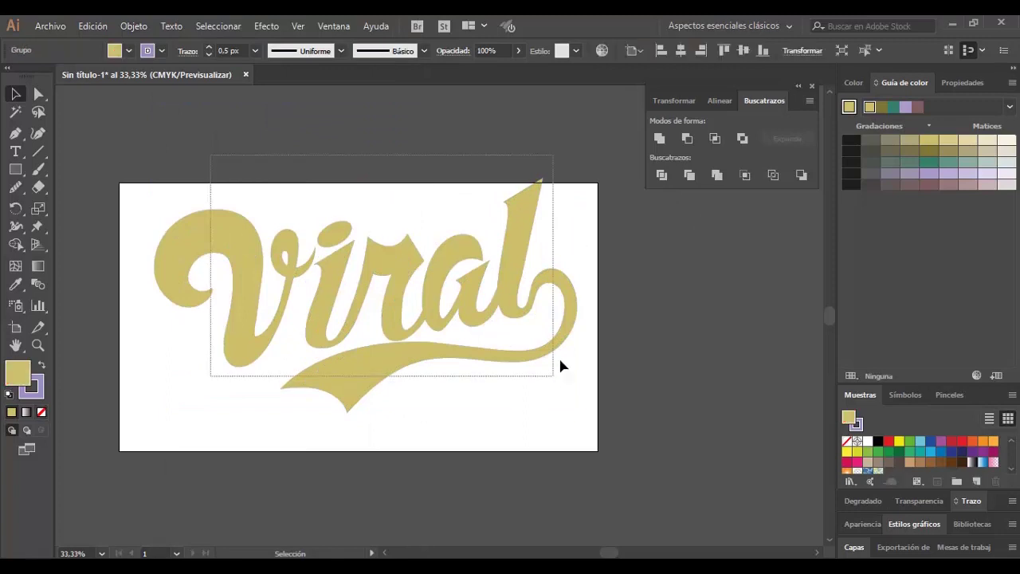
mouse_move(520, 279)
left_mouse_down()
mouse_move(505, 316)
mouse_move(507, 301)
left_mouse_up()
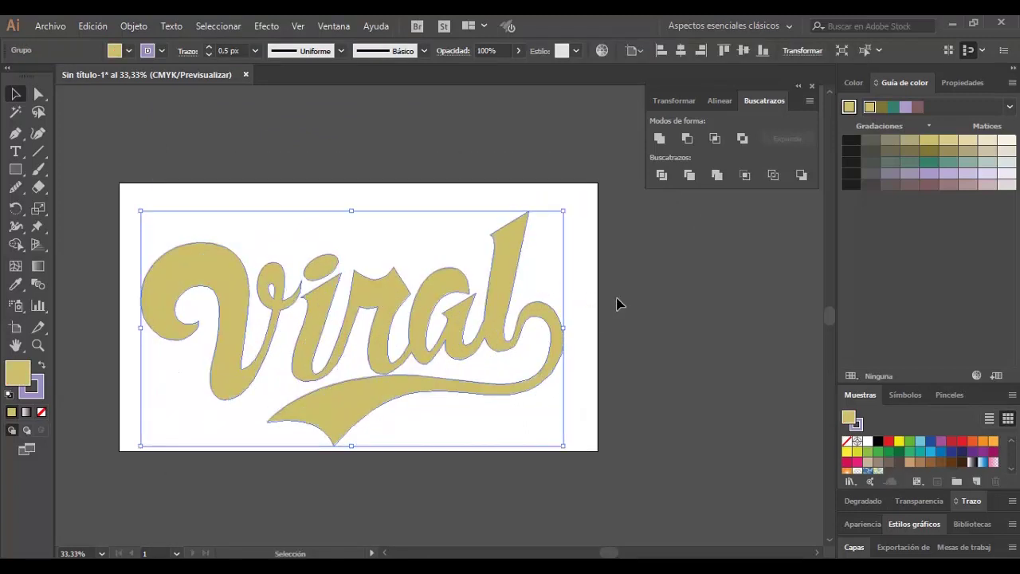
left_click(615, 305)
Touch up anchor points on the 'r' and 'a', then select the 'iral' path.
scroll(398, 286, "up", 5)
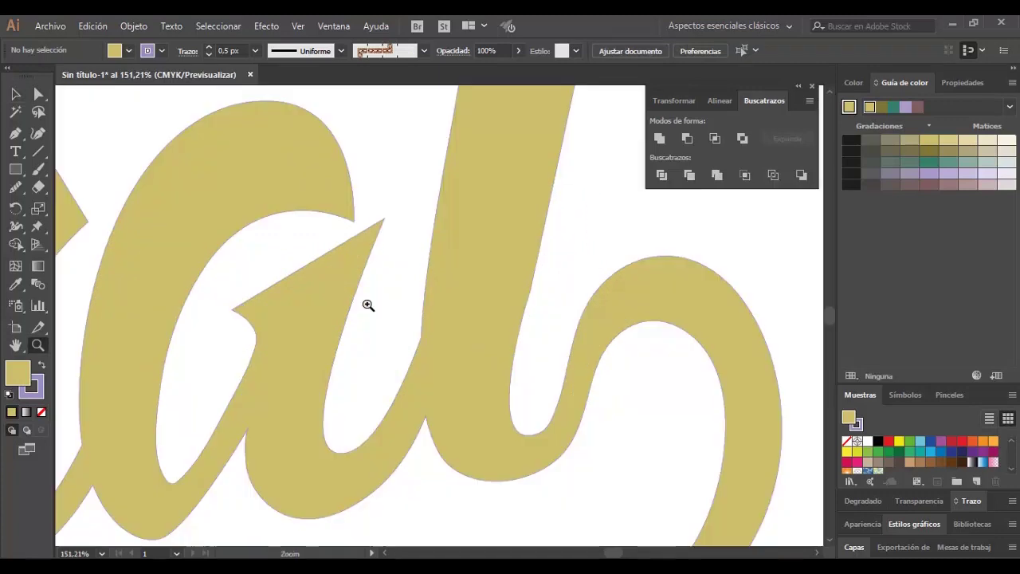
left_click(451, 132)
left_click_drag(543, 230, 592, 292)
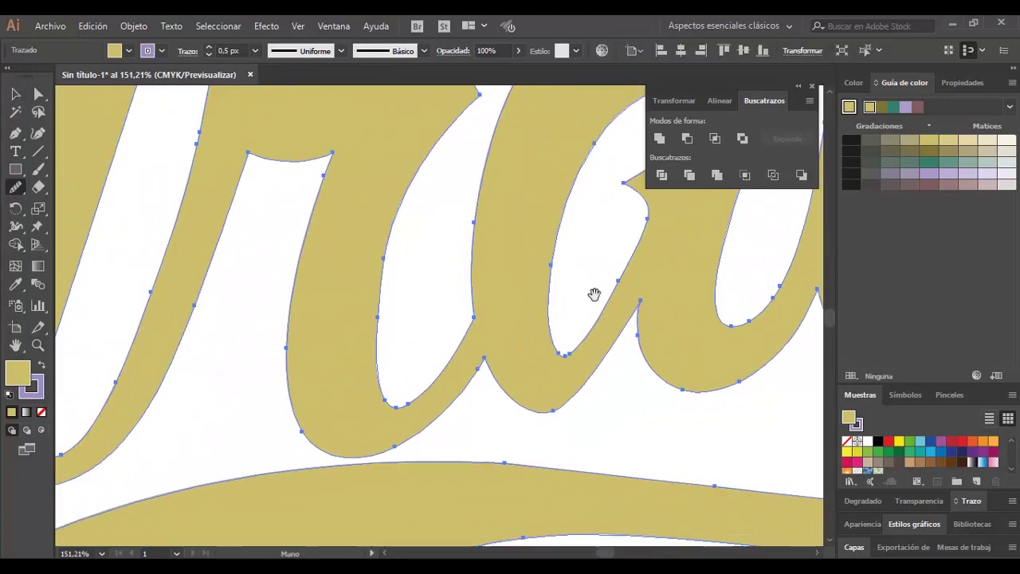
left_click_drag(502, 266, 314, 411)
key("a")
left_click(323, 453)
scroll(344, 461, "down", 5)
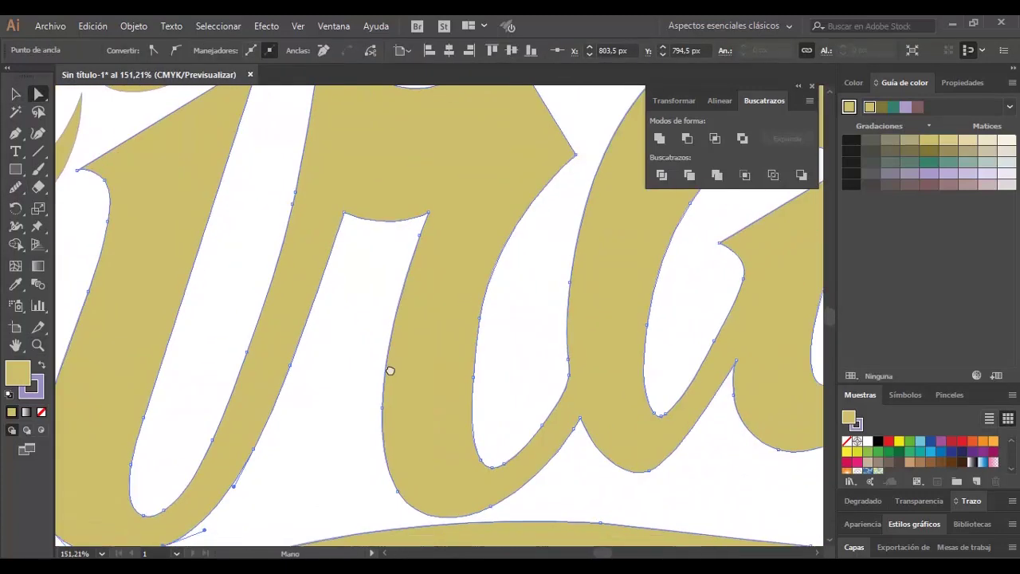
key("v")
right_click(430, 335)
left_click(338, 204)
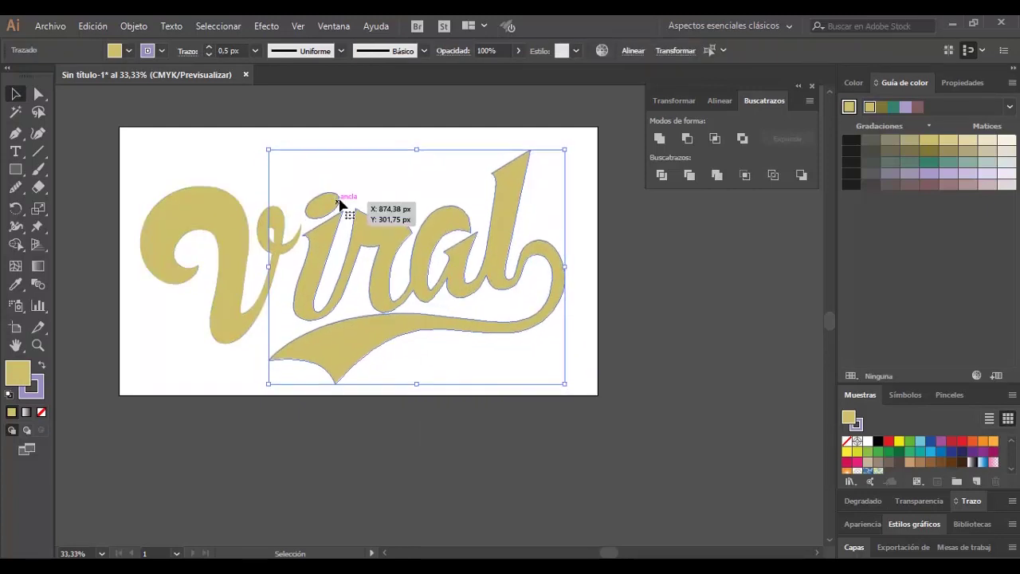
Give all the light blue lettering a 40 px outline with round caps and round corners.
key("ctrl+a")
left_click(209, 46)
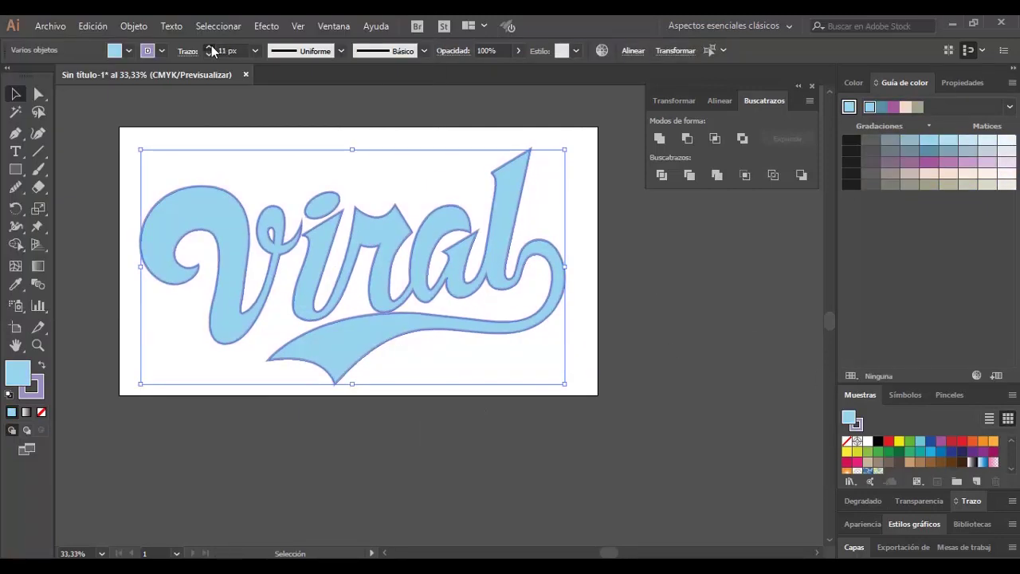
left_click(209, 46)
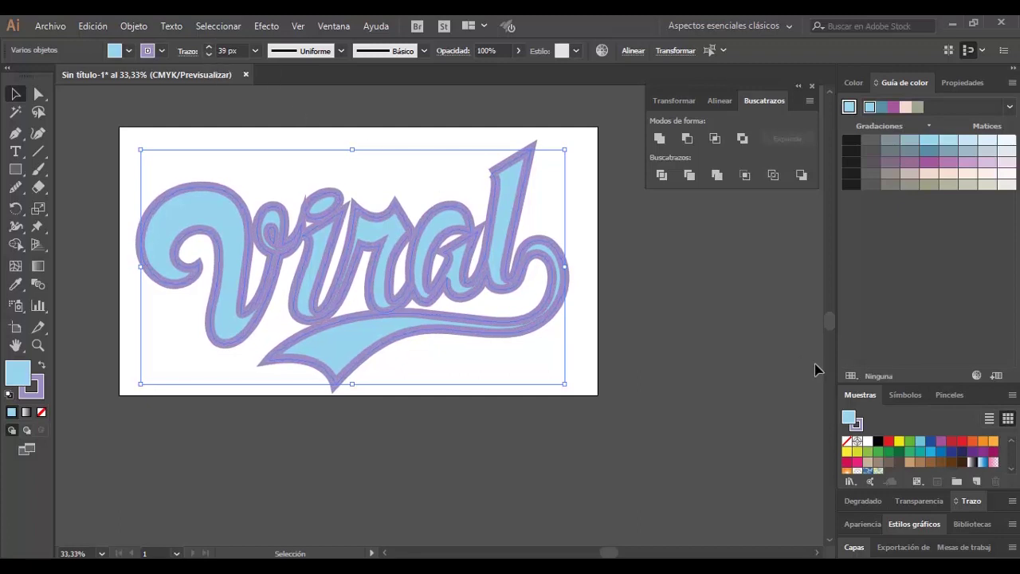
left_click(966, 500)
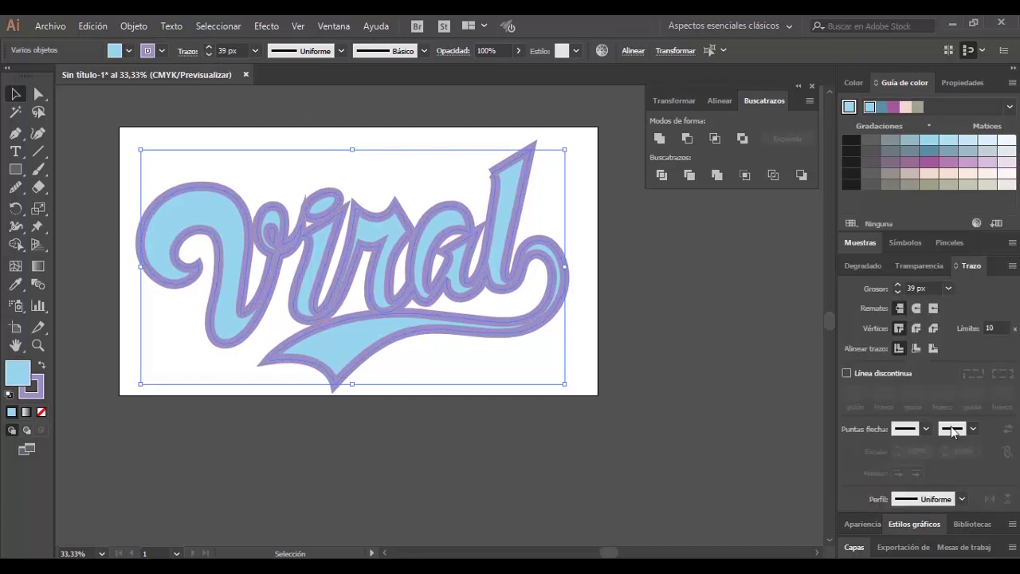
left_click(916, 326)
left_click(916, 308)
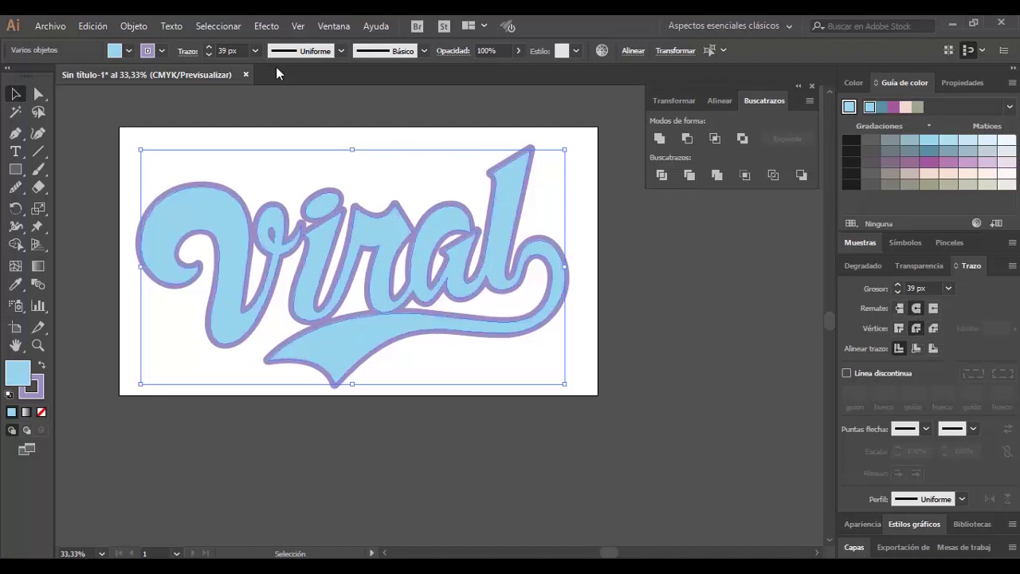
left_click(210, 46)
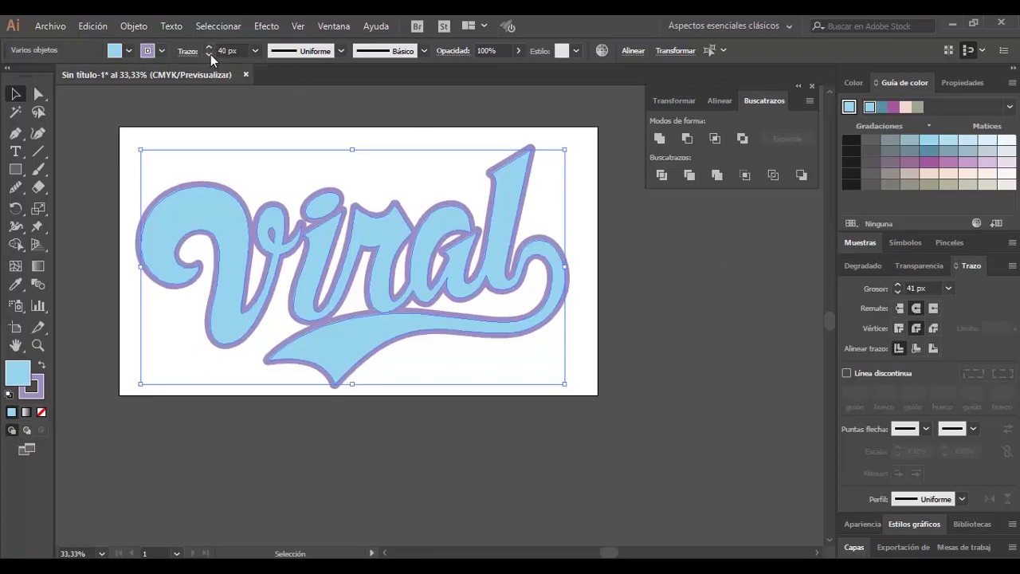
Expand the outlined lettering and unite all its pieces into one black shape.
left_click(133, 26)
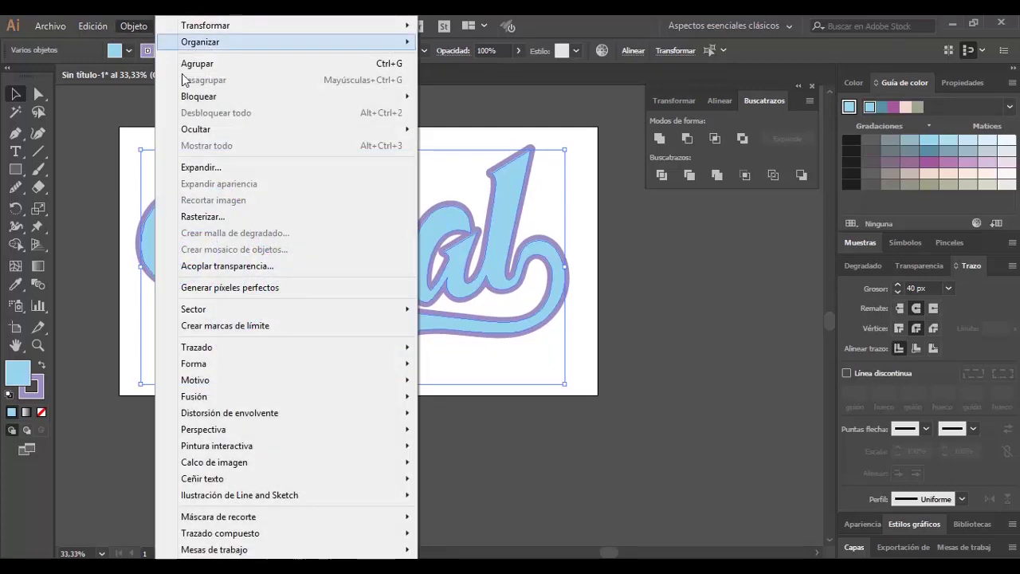
left_click(176, 166)
left_click(67, 234)
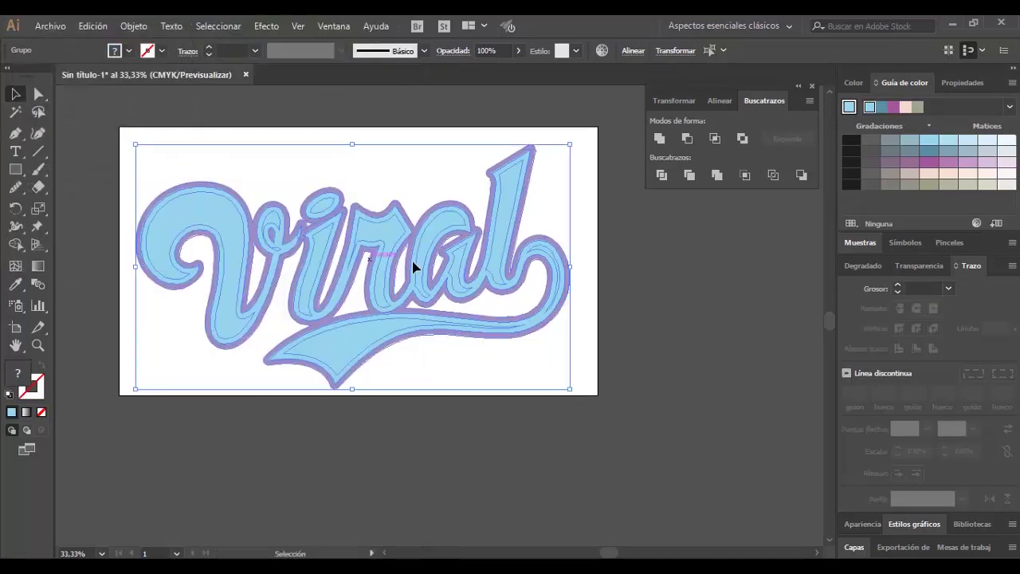
left_click(682, 139)
left_click(851, 141)
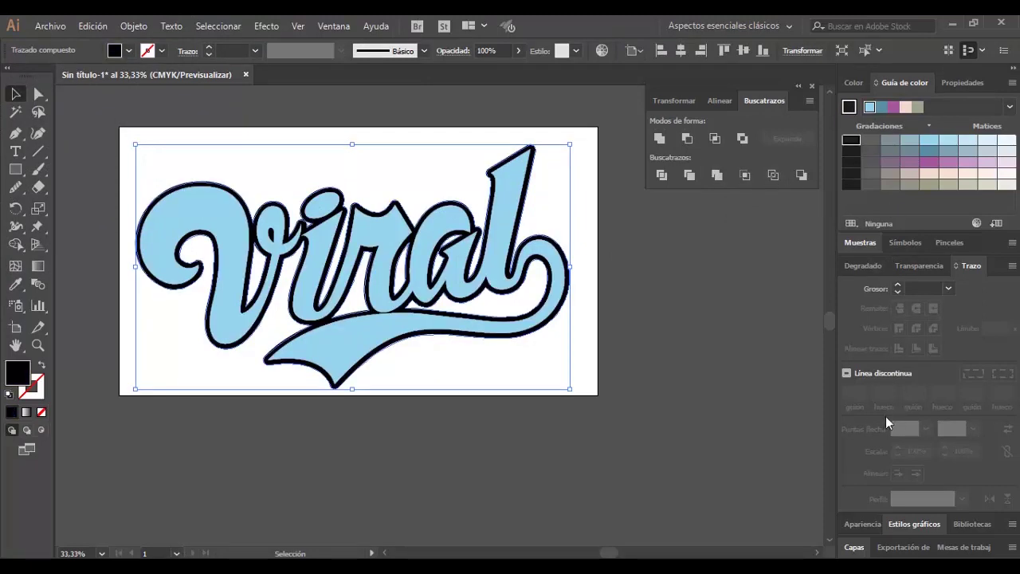
Recolour the merged outline shape dark navy from the Swatches panel.
left_click(861, 243)
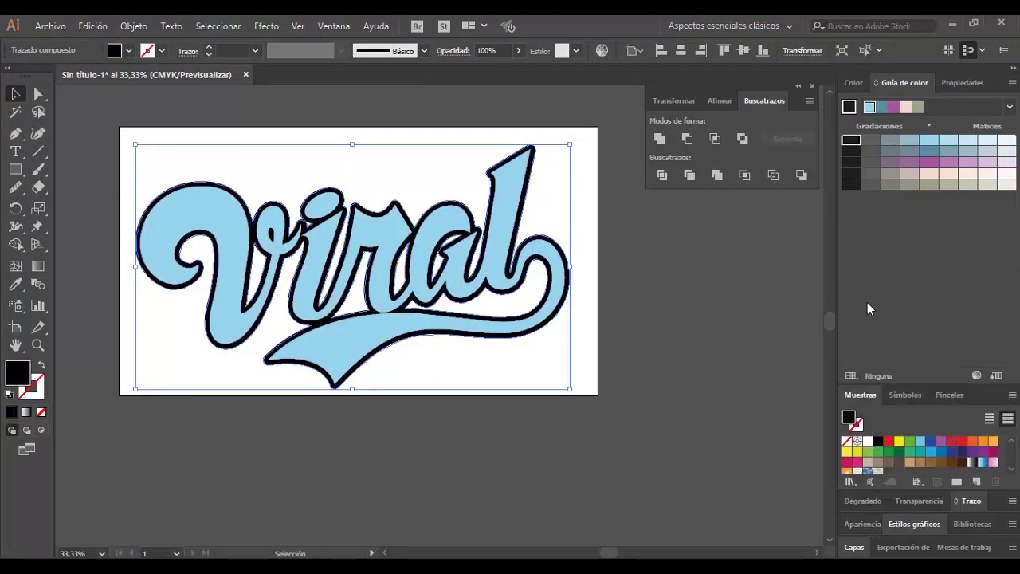
left_click_drag(908, 383, 907, 214)
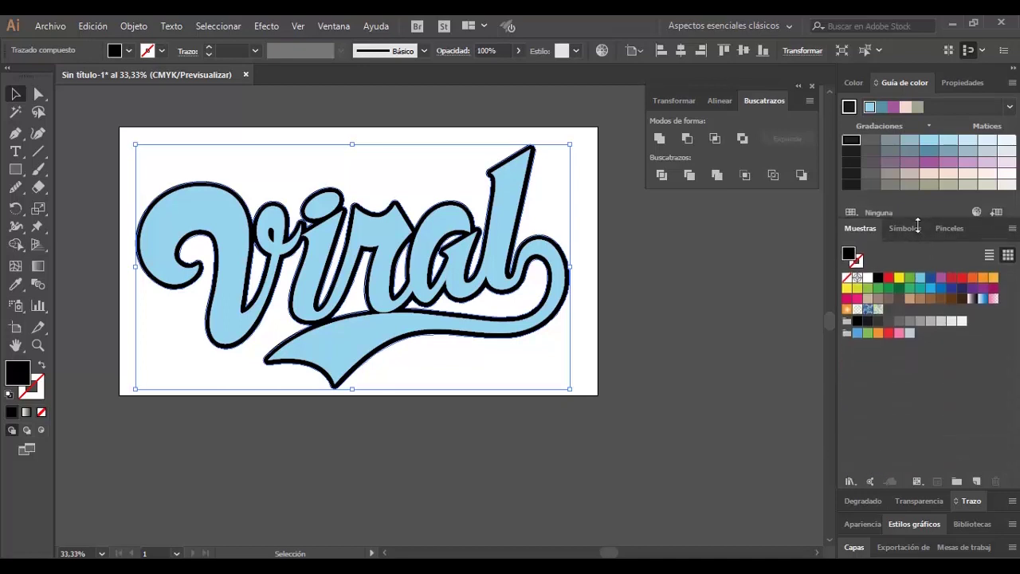
left_click(962, 284)
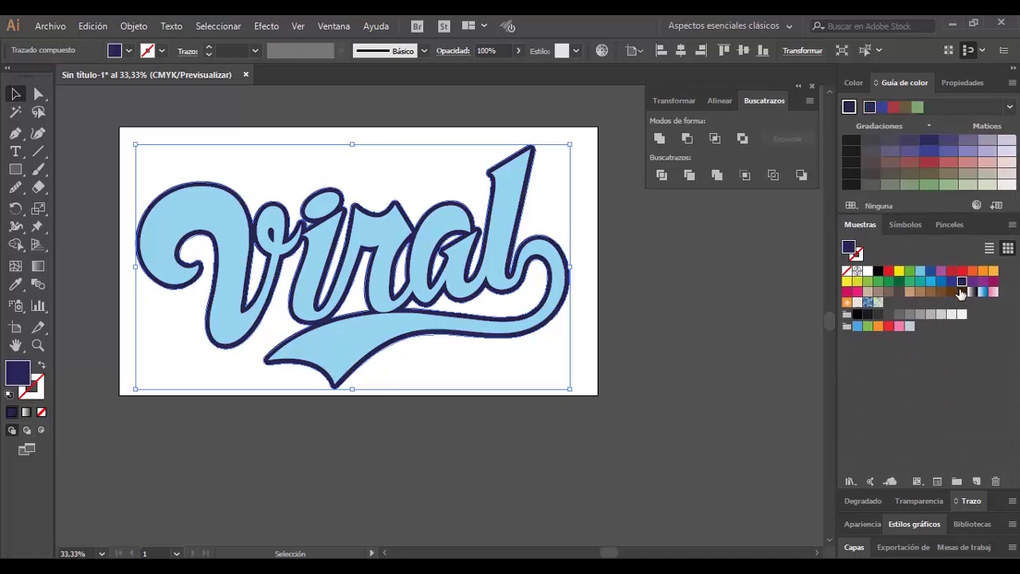
left_click(682, 272)
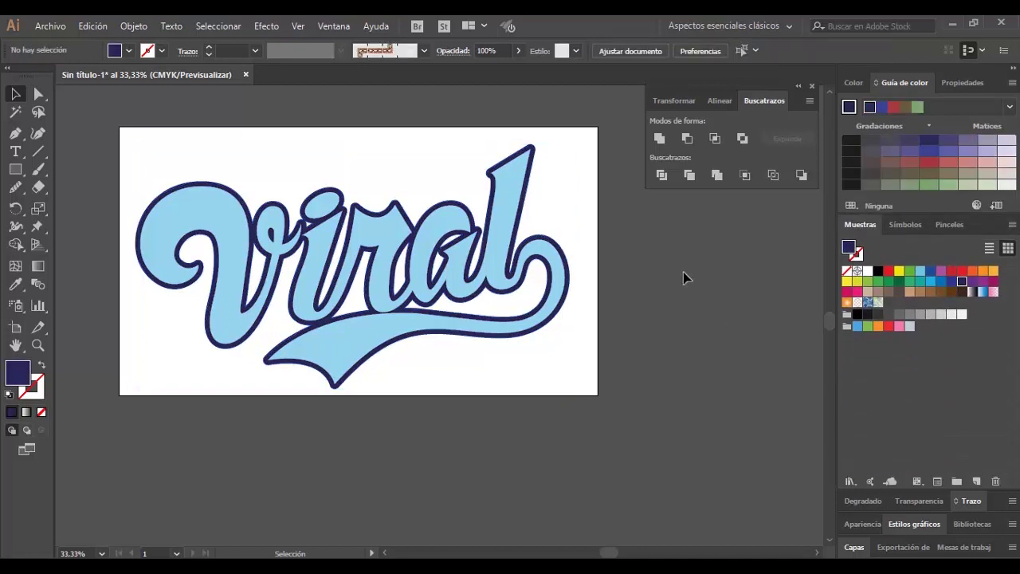
left_click(430, 341)
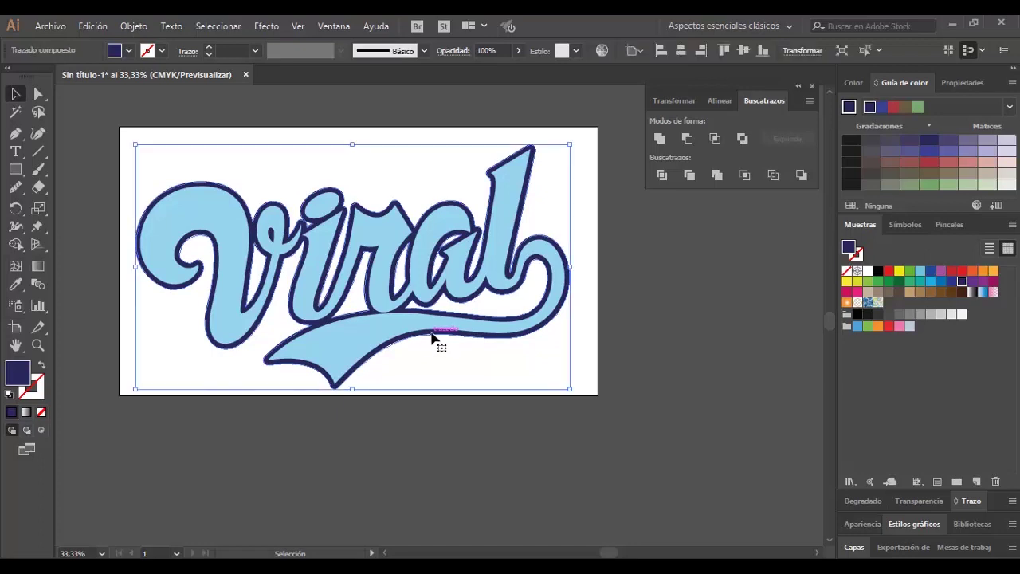
Duplicate the navy shape down-right and blend it with the original.
left_click_drag(434, 338, 460, 352)
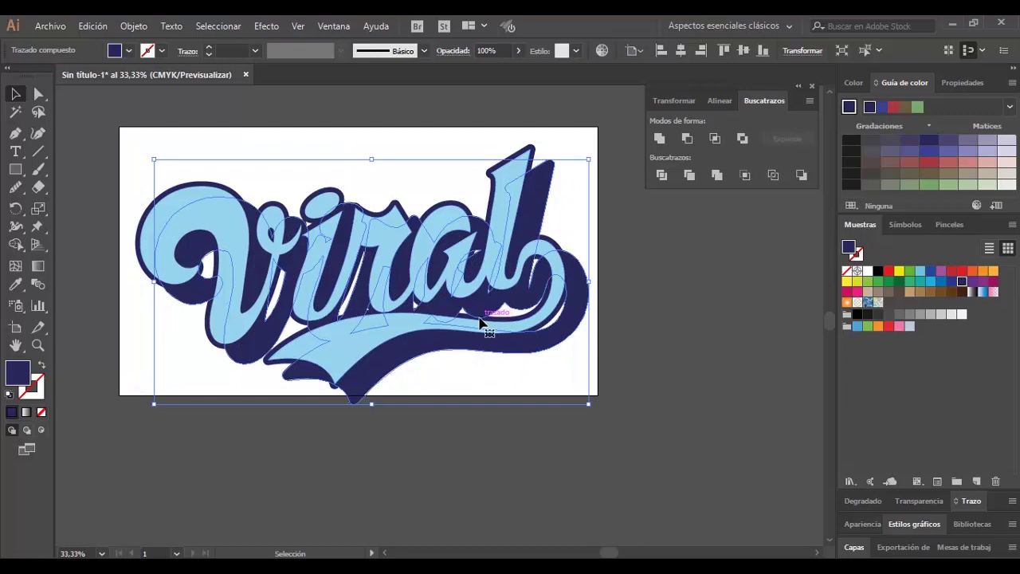
left_click(38, 284)
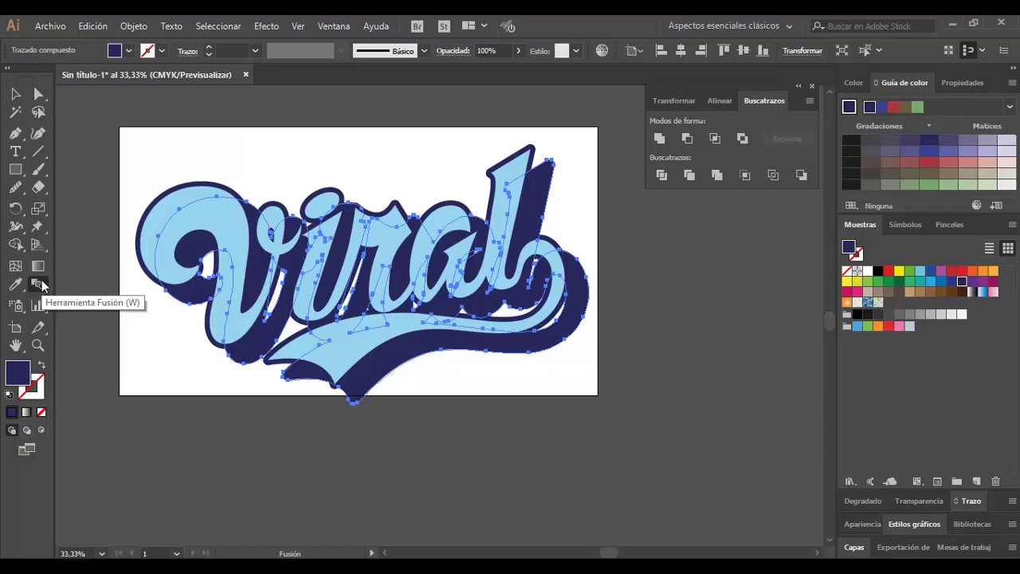
left_click(545, 163)
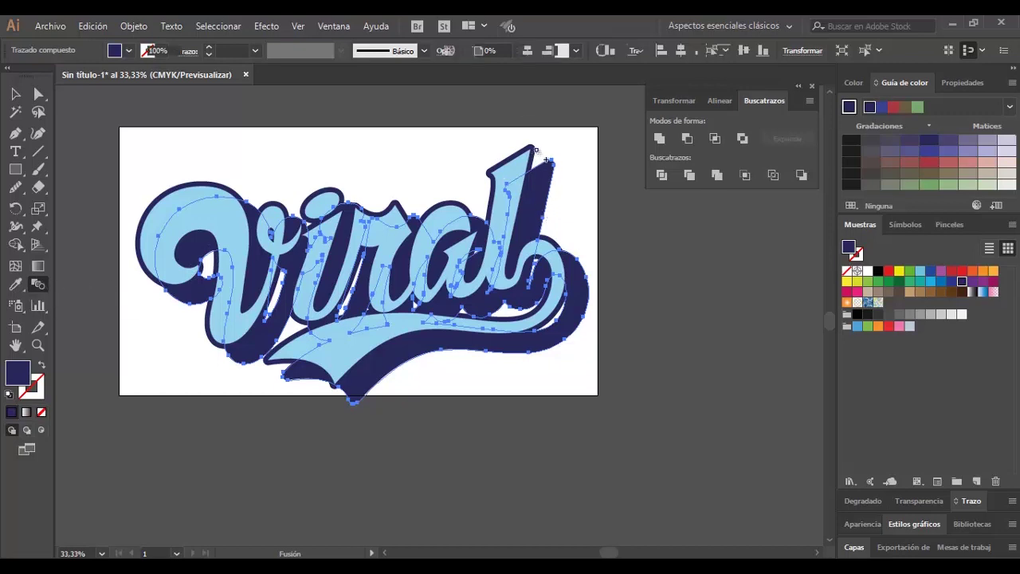
Set the blend to 50 specified steps with preview on.
double_click(37, 284)
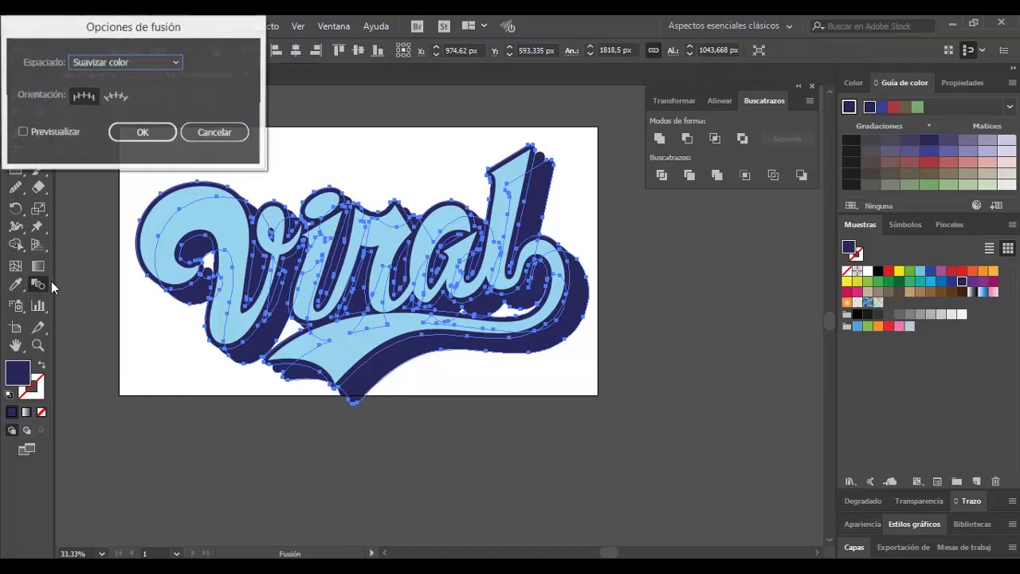
left_click(23, 132)
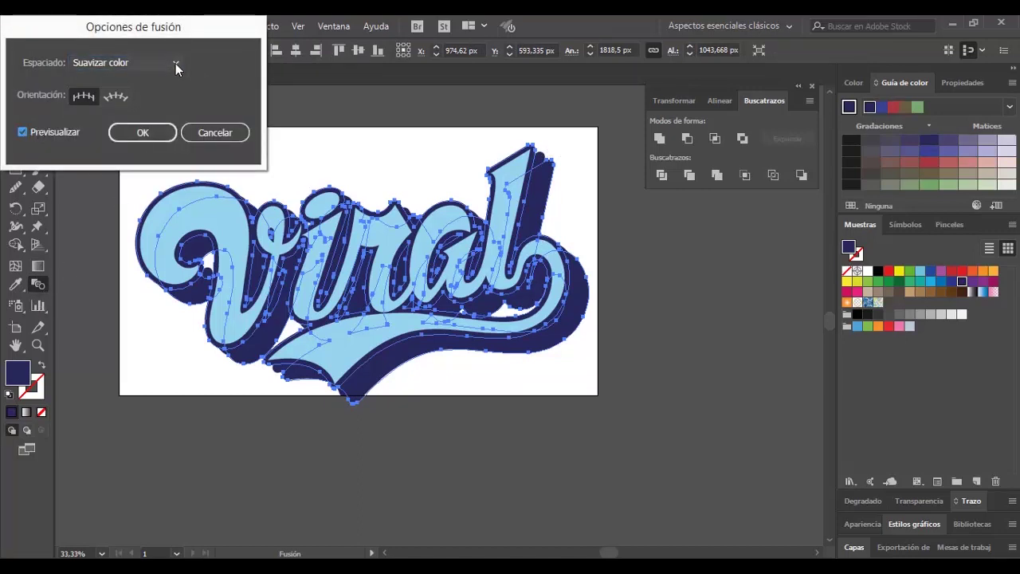
left_click(175, 63)
left_click(142, 94)
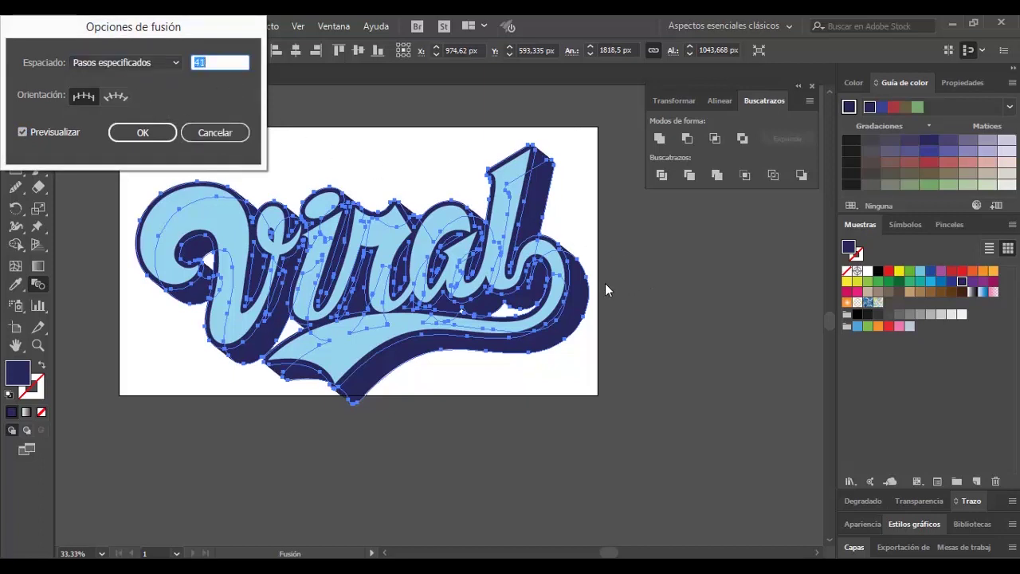
key("Up")
key("Up")
key("Up")
key("Up")
left_click(132, 134)
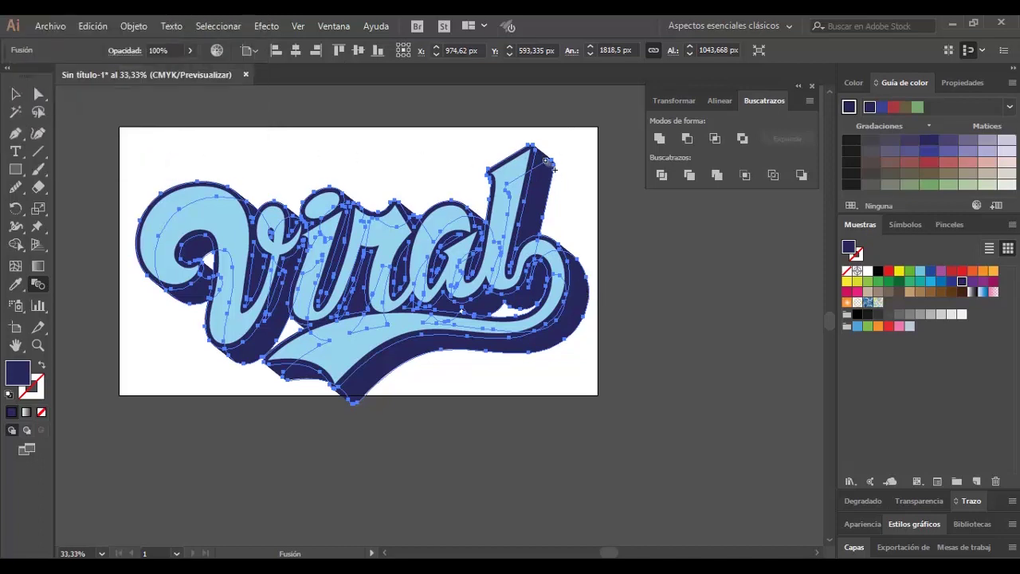
Expand the blend and unite it into one solid extrusion shape.
left_click(134, 25)
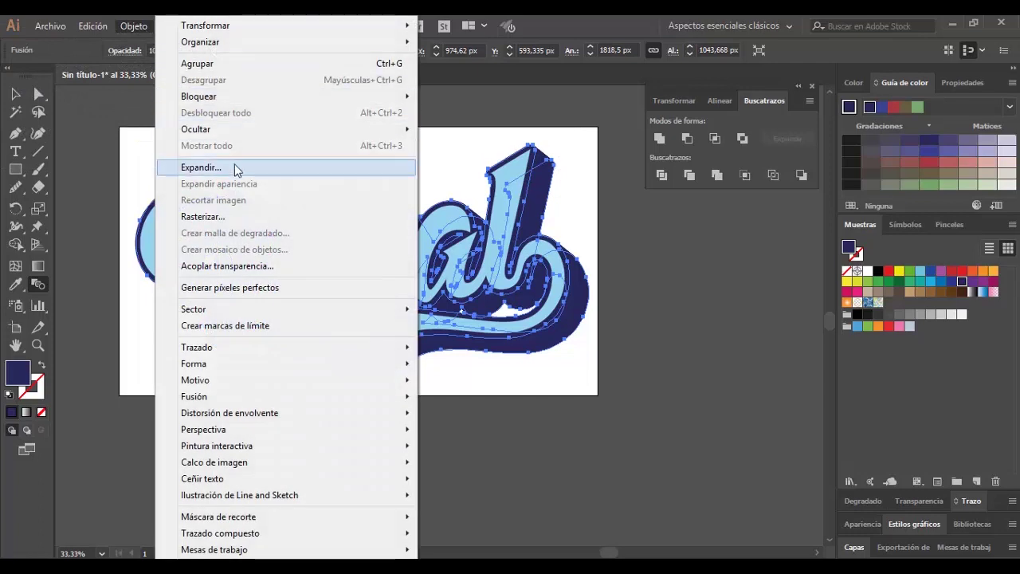
left_click(234, 168)
left_click(92, 234)
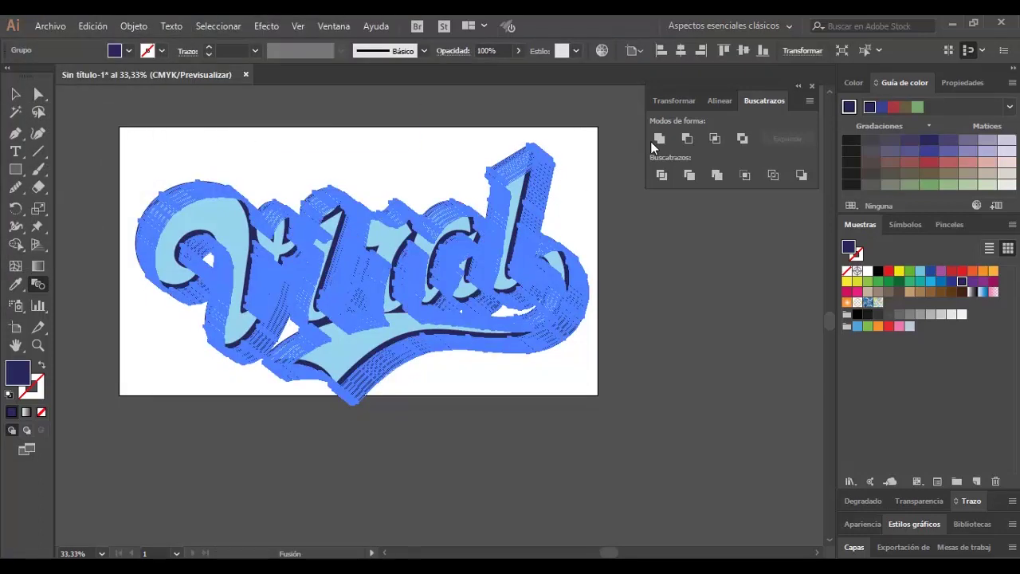
left_click(659, 139)
Draw a curved Pen path following the v's curl, down its stem and around the bottom.
key("v")
scroll(216, 234, "up", 2)
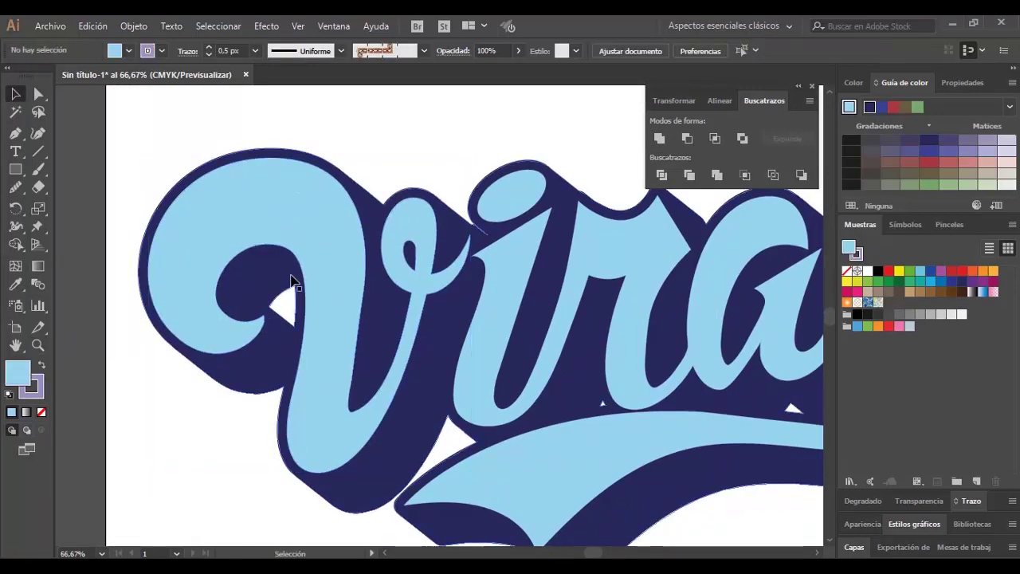
key("p")
left_click(264, 317)
left_click_drag(218, 337, 184, 333)
left_click_drag(231, 211, 316, 184)
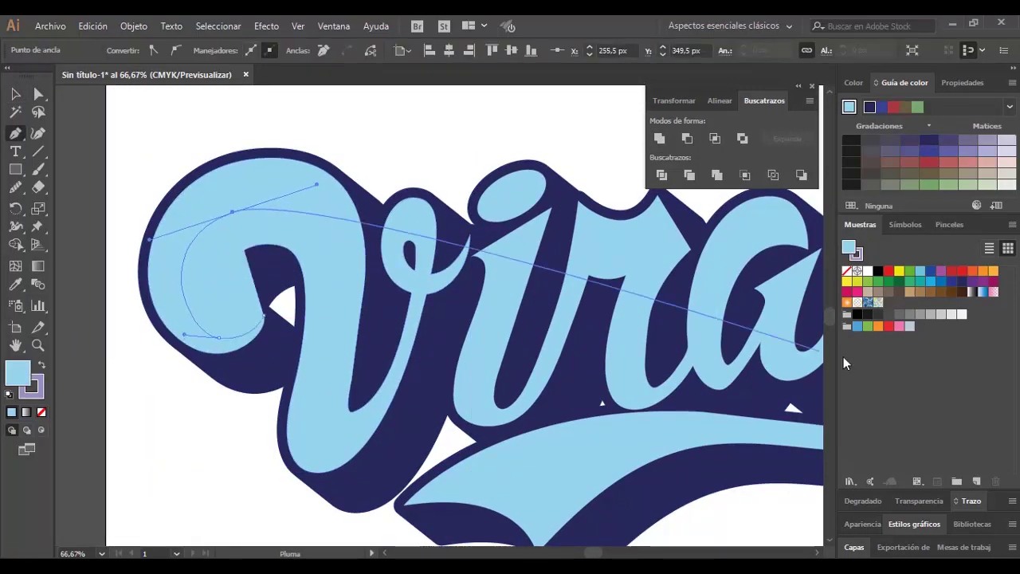
left_click(899, 271)
left_click_drag(329, 265, 330, 284)
left_click(321, 369)
left_click_drag(329, 446, 351, 441)
left_click_drag(411, 336, 424, 260)
key("v")
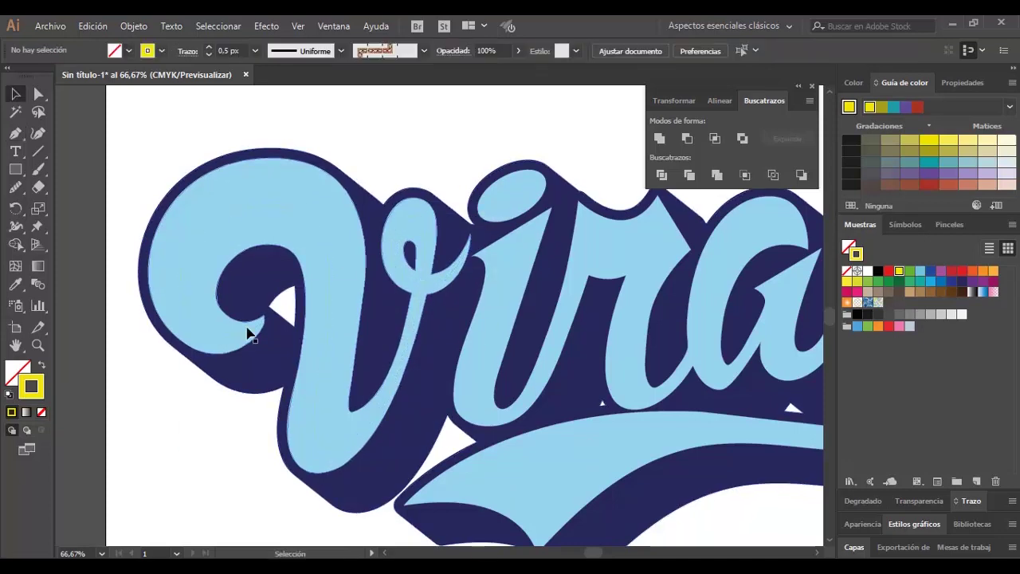
Zoom in and extend the guide path with a curve inside the v's loop.
key("ctrl+1")
key("p")
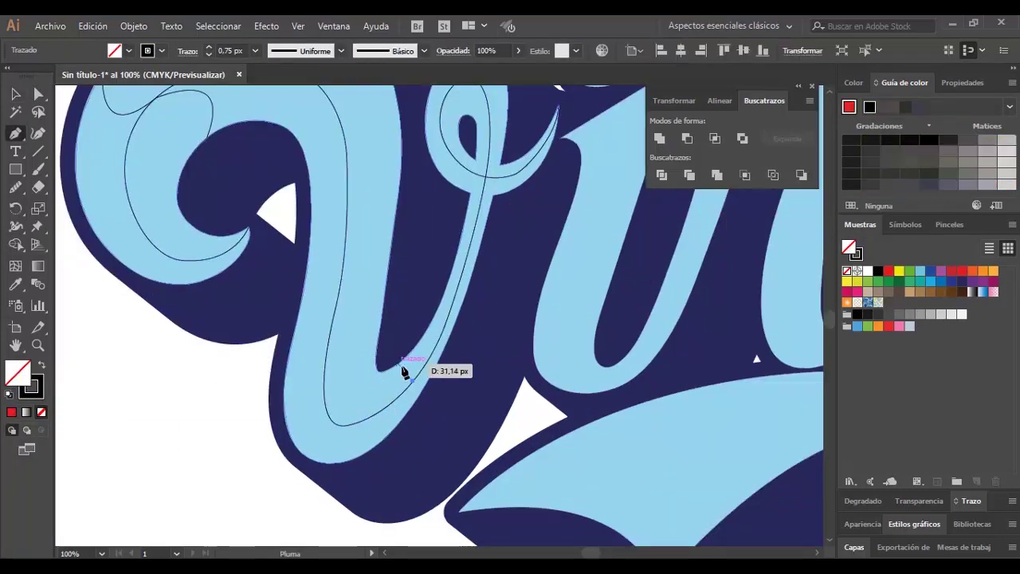
left_click_drag(415, 381, 419, 415)
scroll(430, 335, "up", 3)
left_click_drag(398, 222, 410, 286)
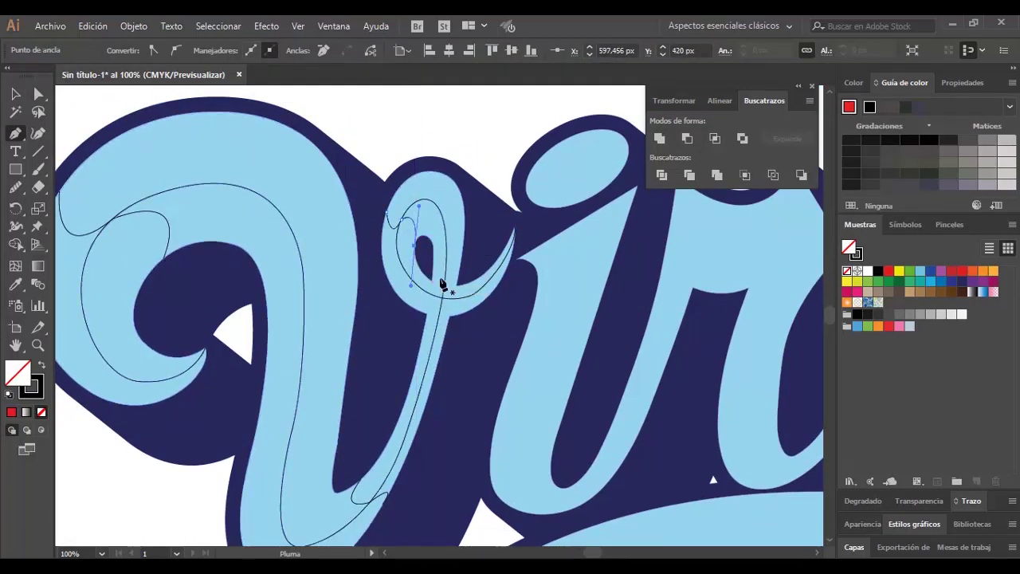
left_click(438, 235)
Set up the Blob Brush and paint a pale blue highlight on the v's curl.
key("v")
scroll(383, 446, "left", 5)
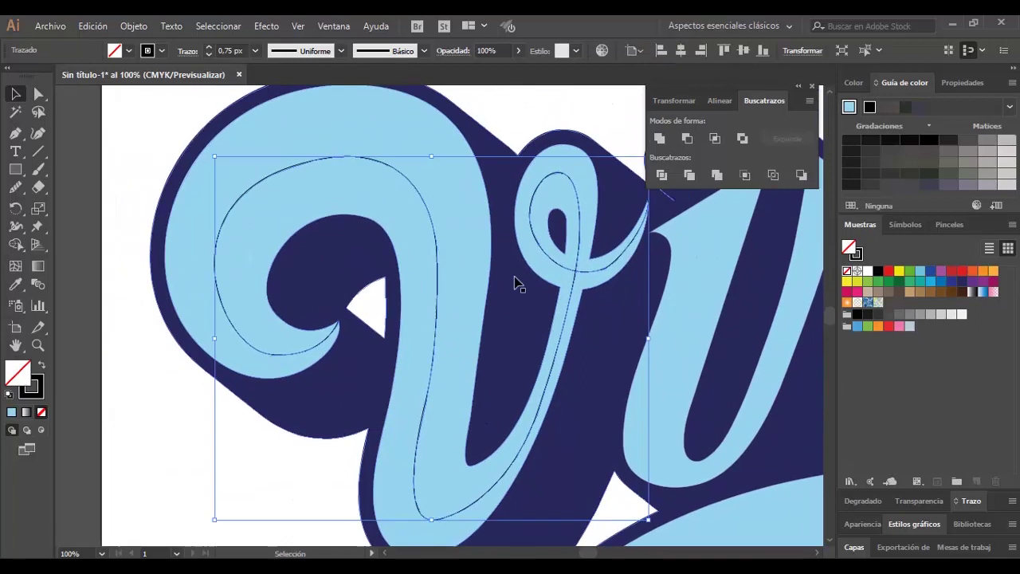
key("ctrl+shift+a")
key("shift+b")
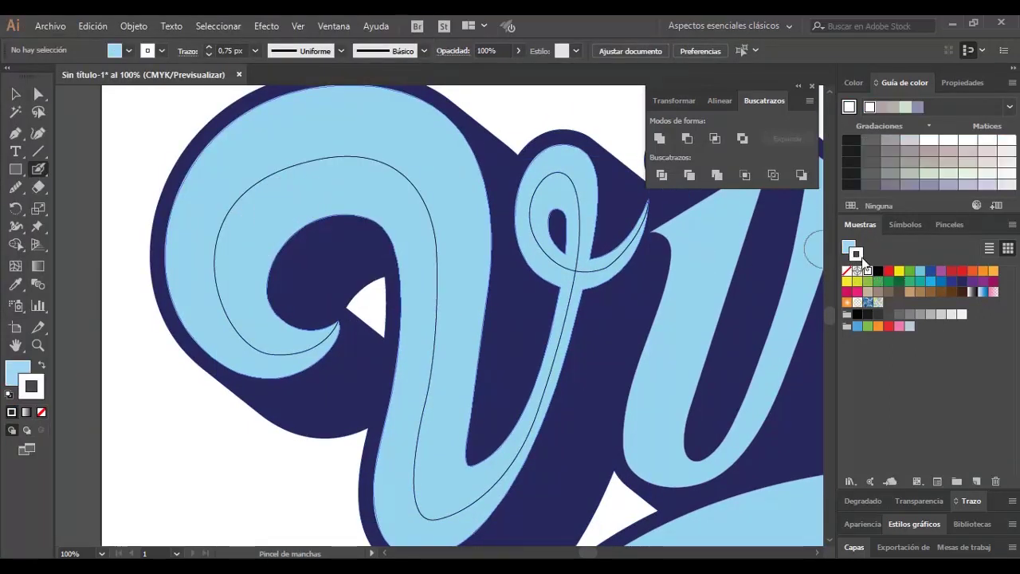
double_click(39, 168)
left_click(295, 351)
left_click_drag(259, 209, 237, 265)
mouse_move(336, 322)
left_mouse_down()
mouse_move(237, 246)
mouse_move(357, 170)
mouse_move(406, 199)
mouse_move(395, 235)
left_mouse_up()
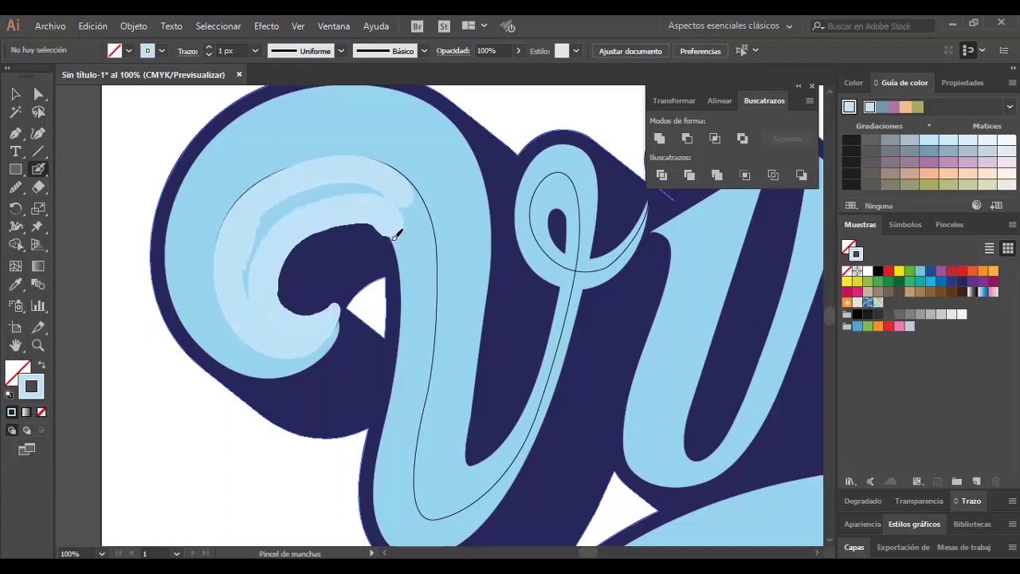
key("ctrl+z")
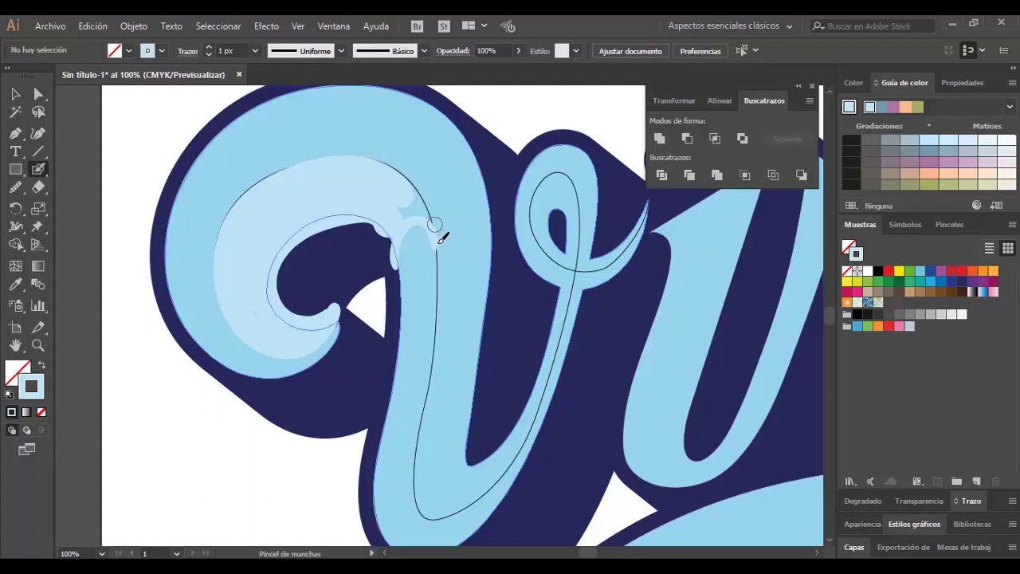
Paint pale blue highlights down the v's stem and around its bottom bend.
scroll(446, 256, "down", 2)
left_click_drag(446, 256, 419, 416)
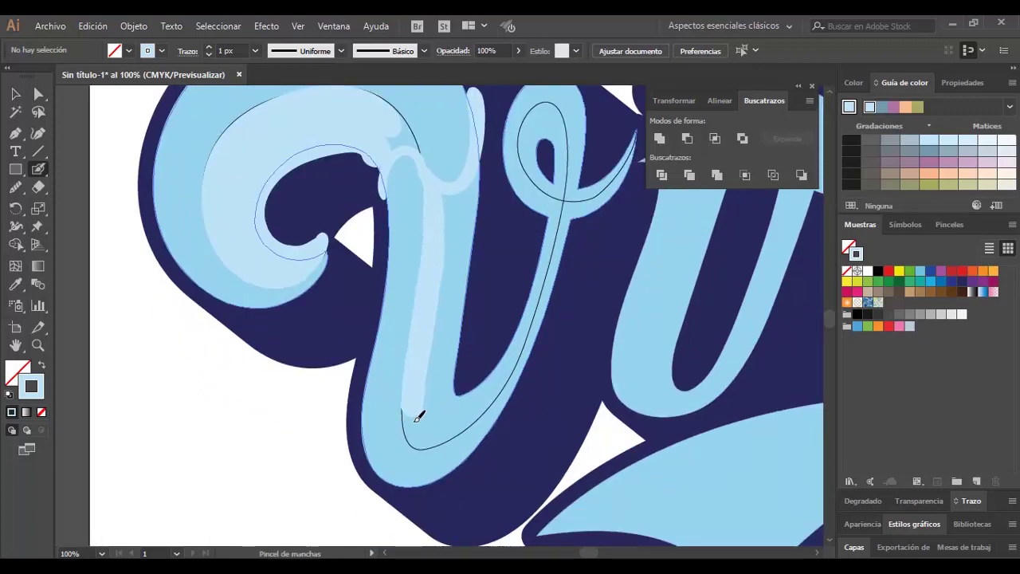
left_click_drag(454, 199, 418, 446)
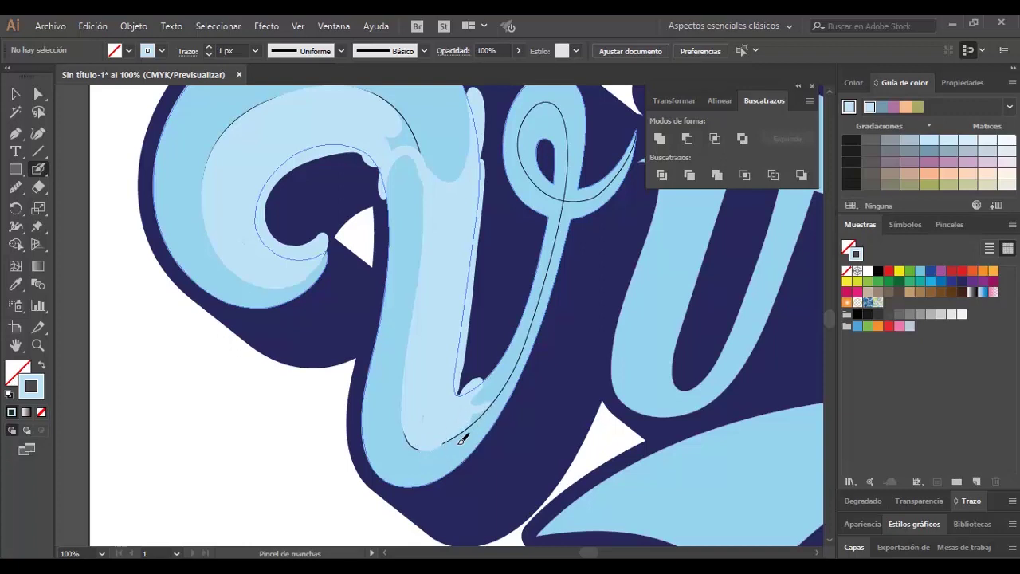
key("ctrl")
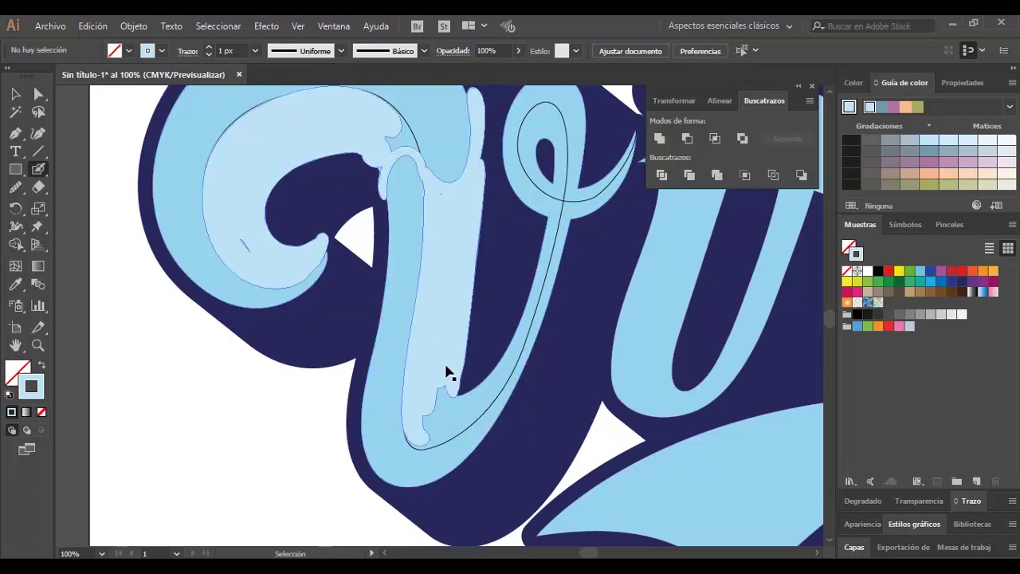
key("ctrl+z")
left_click_drag(437, 256, 418, 379)
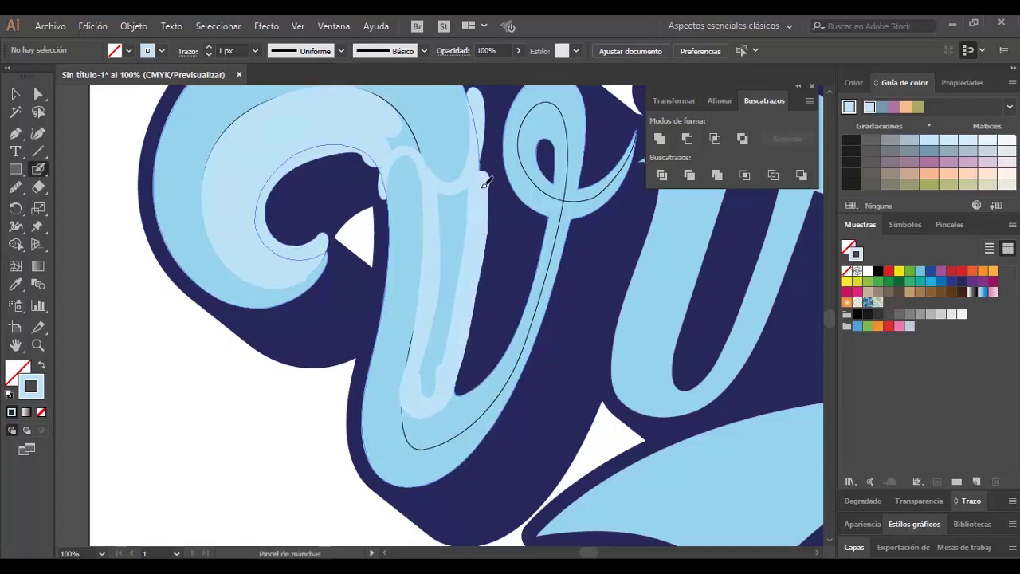
left_click_drag(427, 179, 396, 150)
left_click_drag(360, 387, 373, 388)
left_click_drag(458, 410, 401, 422)
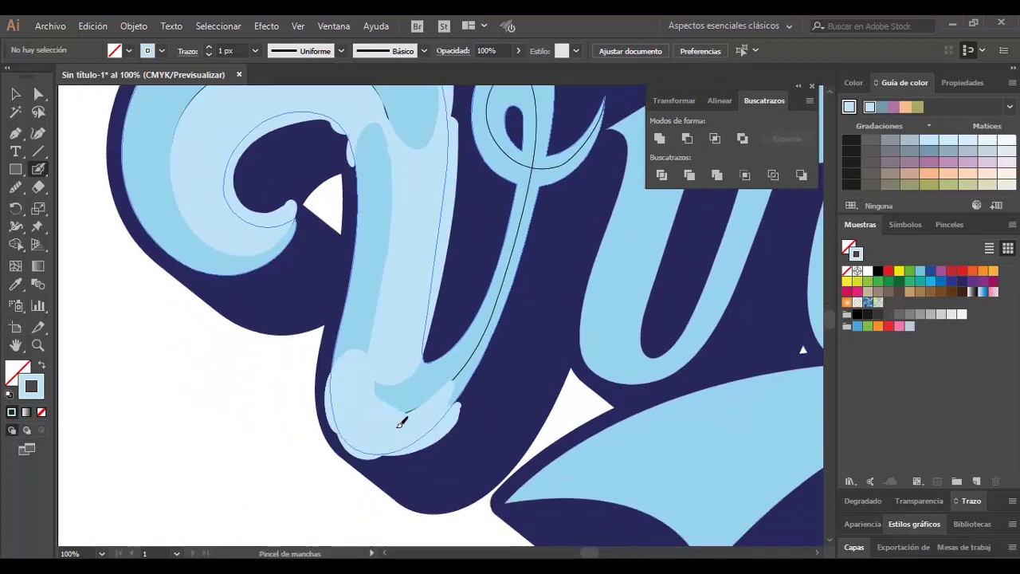
Paint a pale blue highlight along the v's right diagonal stroke.
left_click_drag(517, 195, 496, 295)
key("ctrl+z")
mouse_move(539, 191)
left_mouse_down()
mouse_move(512, 289)
mouse_move(463, 388)
left_mouse_up()
scroll(466, 387, "up", 3)
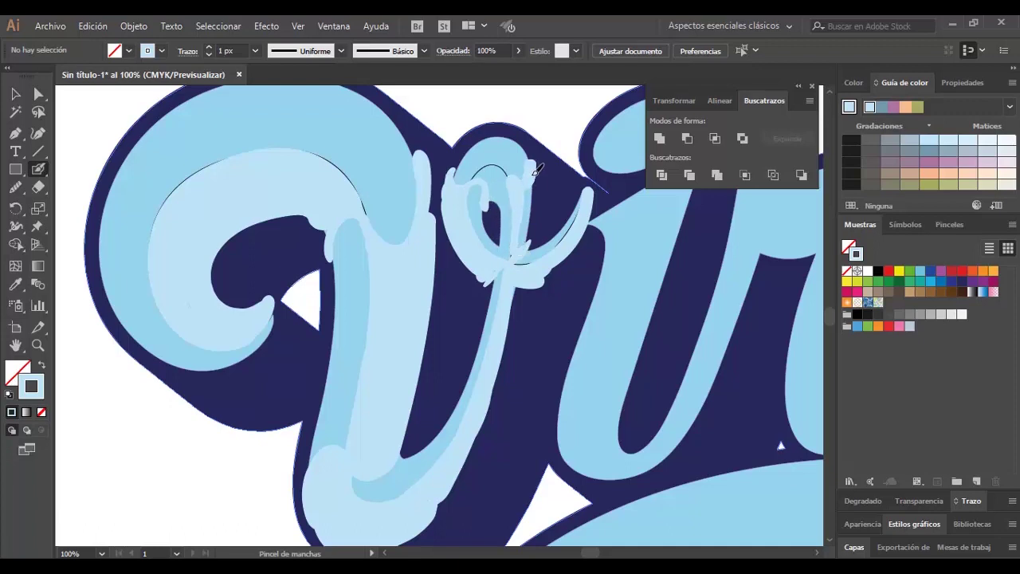
scroll(564, 316, "left", 2)
Select the pale blue highlight compound path and merge its left-stroke, loop and arm regions with Shape Builder.
key("v")
left_click(449, 279)
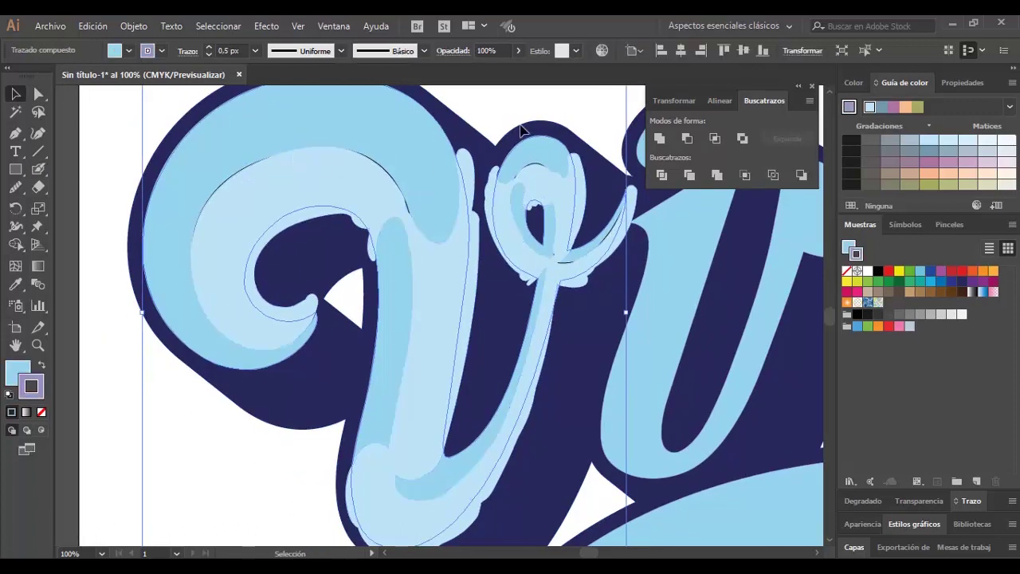
left_click(269, 308)
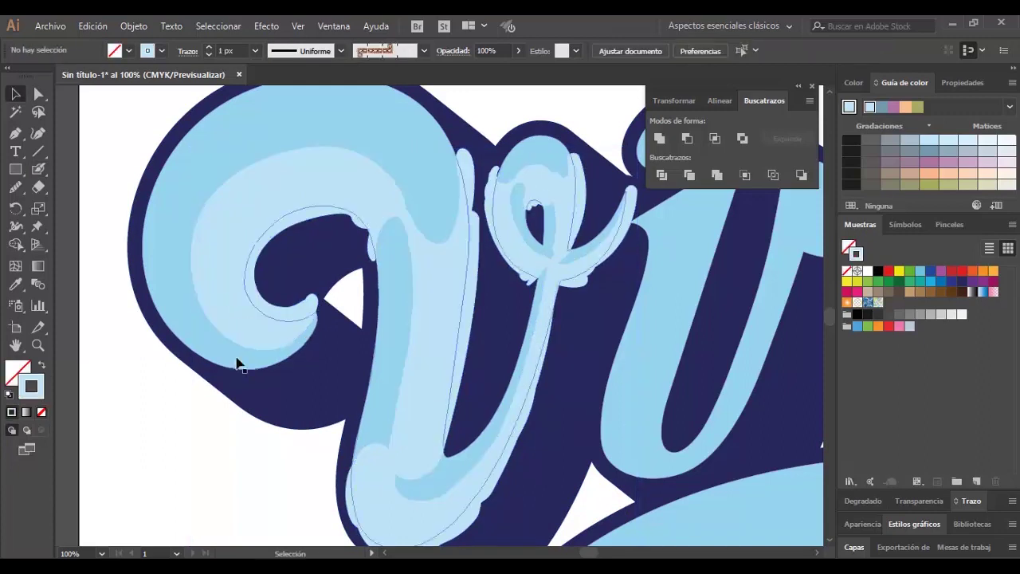
left_click(393, 258)
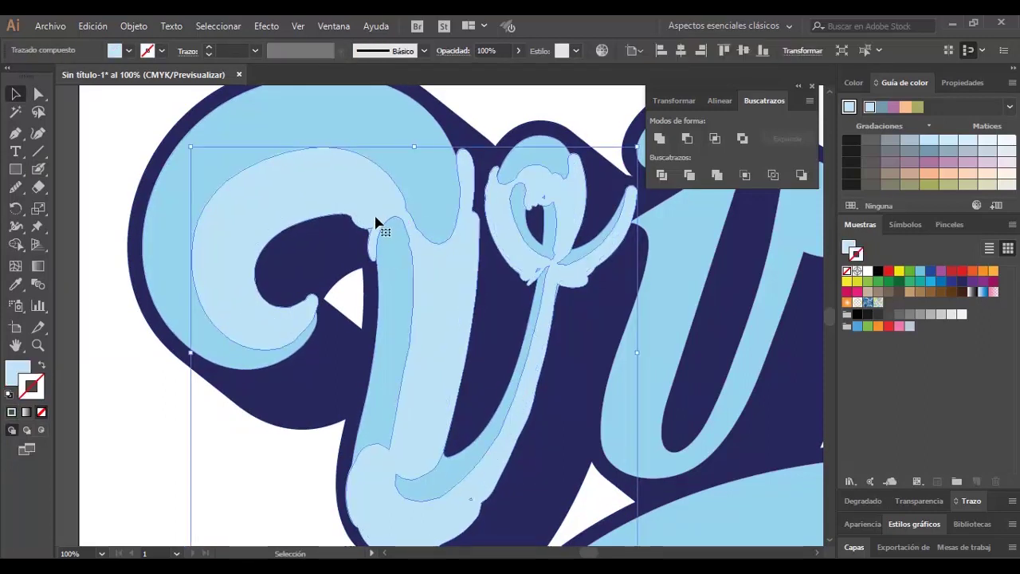
key("shift+b")
key("v")
left_click(353, 178)
key("shift+m")
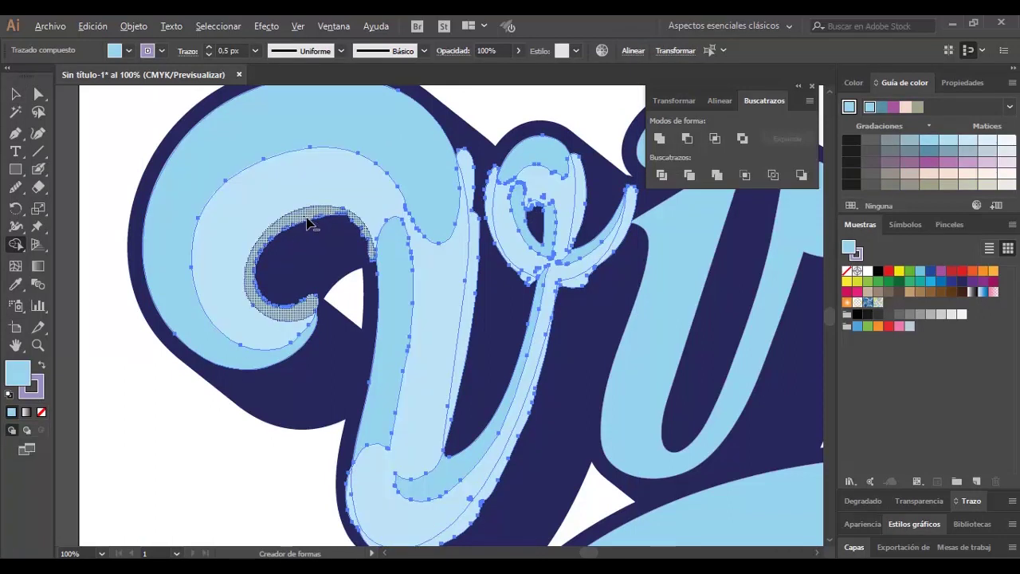
left_click_drag(307, 224, 490, 319)
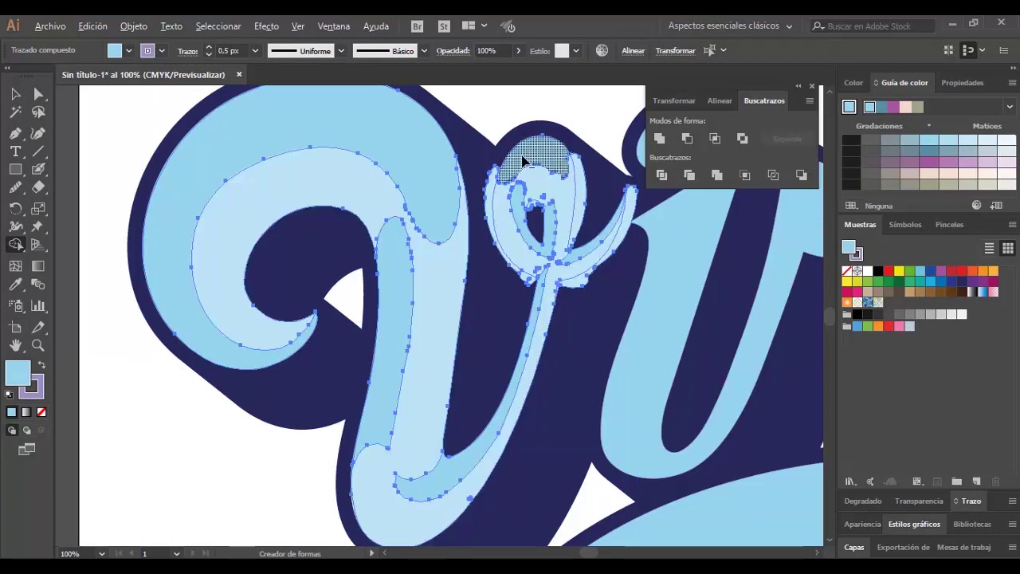
left_click_drag(522, 159, 590, 286)
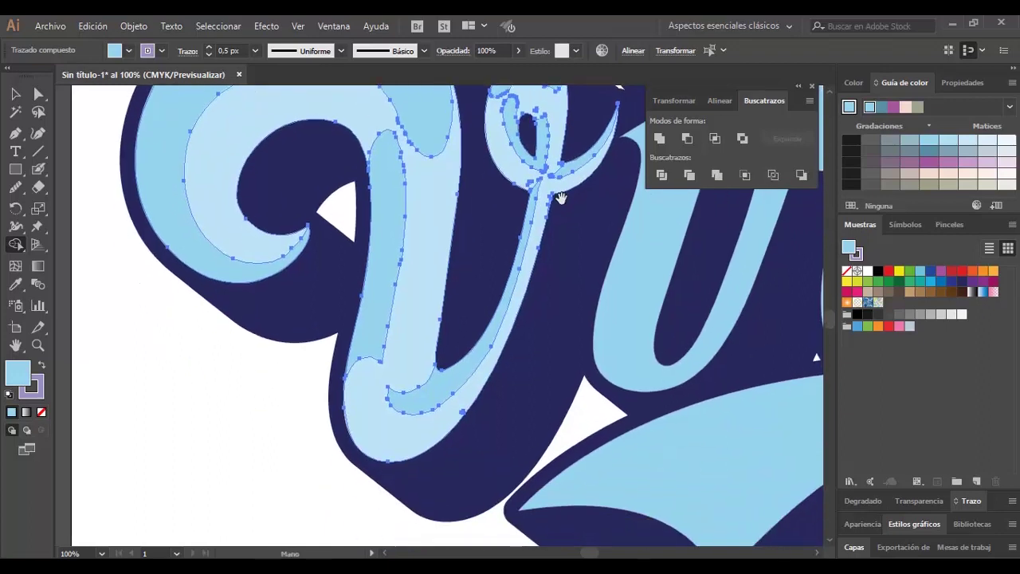
Apply fill colour 99d6ee to the highlights and smooth the shading's upper edges.
key("v")
double_click(18, 372)
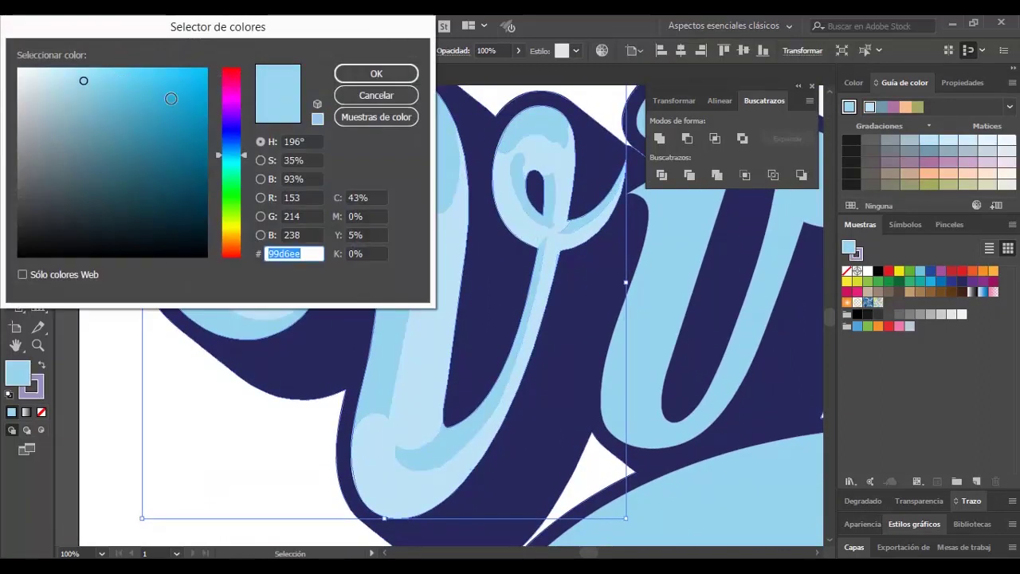
key("Return")
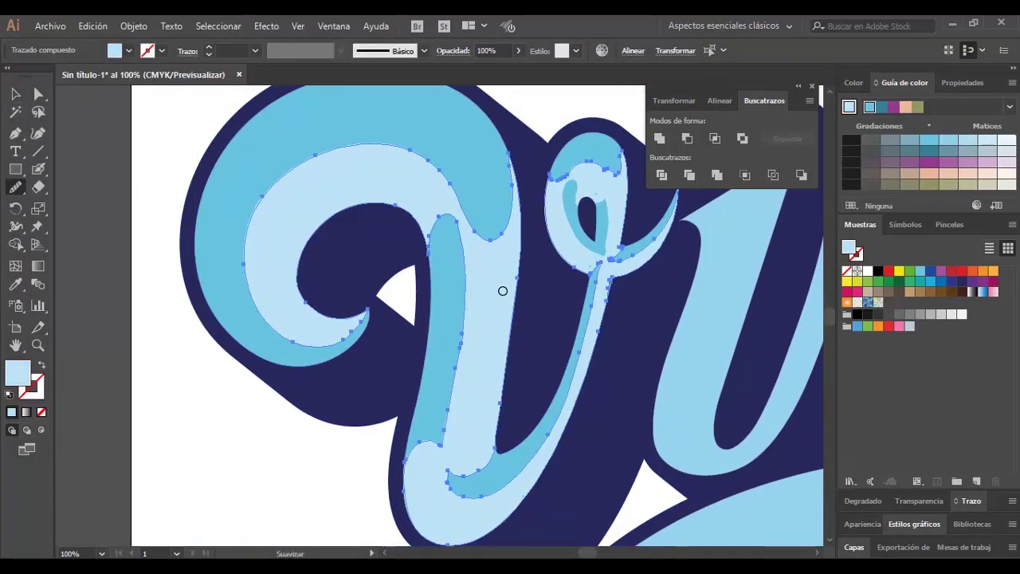
key("ctrl+plus")
key("ctrl+plus")
key("v")
left_click(135, 201)
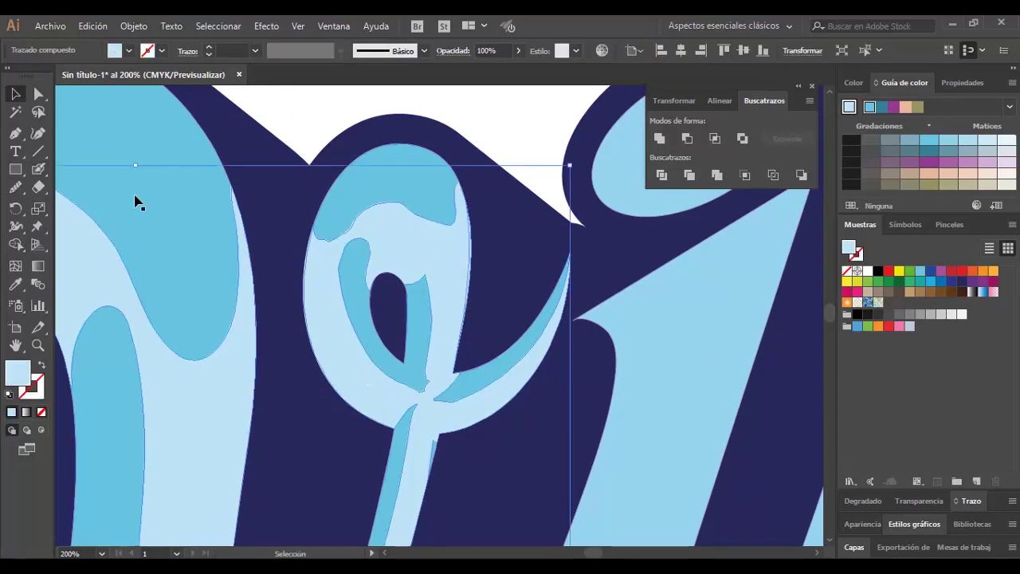
left_click_drag(457, 225, 443, 235)
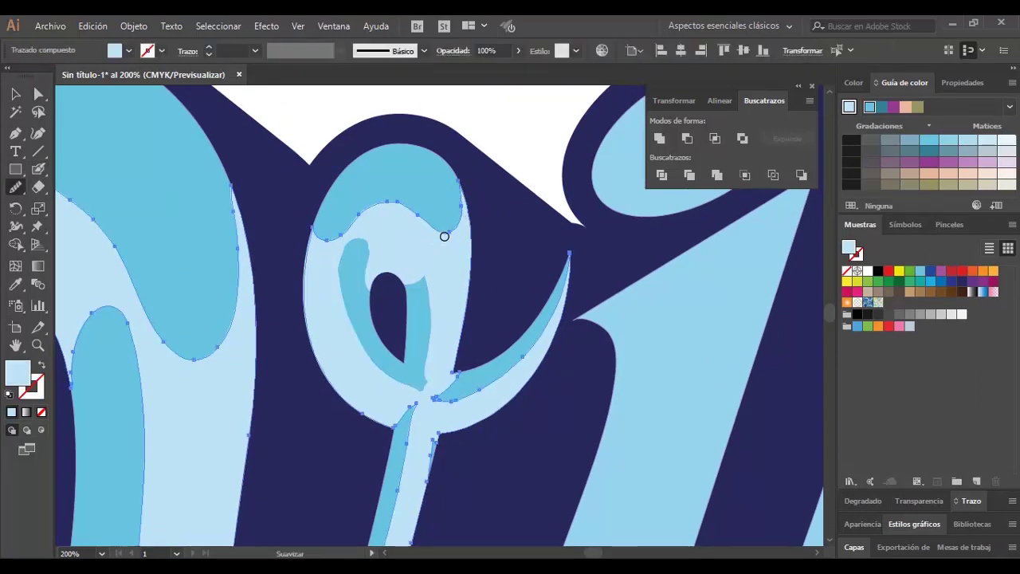
left_click_drag(434, 480, 462, 428)
Reshape the v's top-loop highlight by selecting, adding and moving anchor points.
key("a")
left_click(446, 354)
left_click(457, 351, "ctrl")
left_click(442, 282, "ctrl")
key("n")
left_click(411, 260, "ctrl")
left_click(445, 351, "ctrl")
key("p")
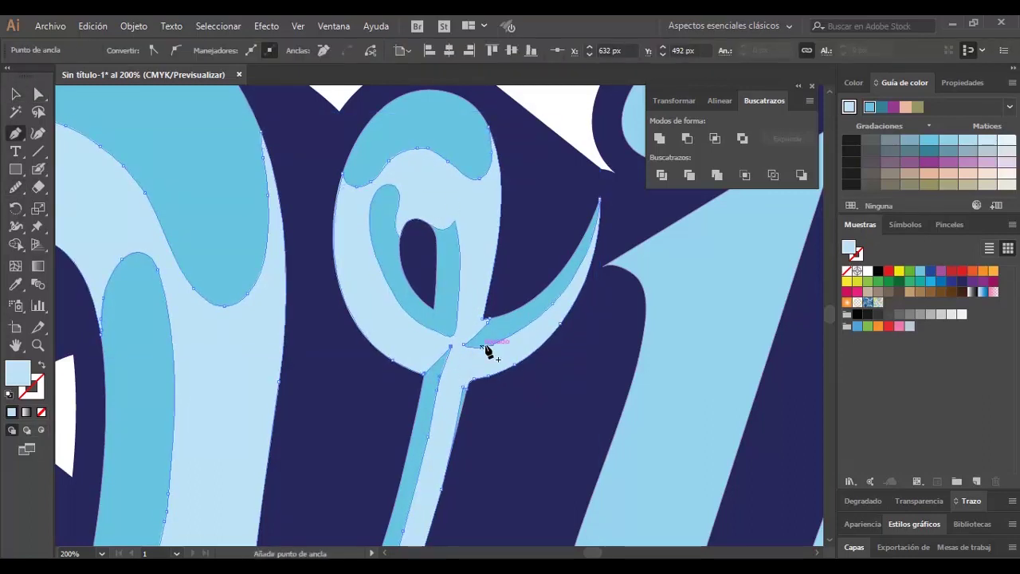
left_click(533, 248, "ctrl")
left_click(481, 173, "ctrl")
key("a")
left_click(428, 213)
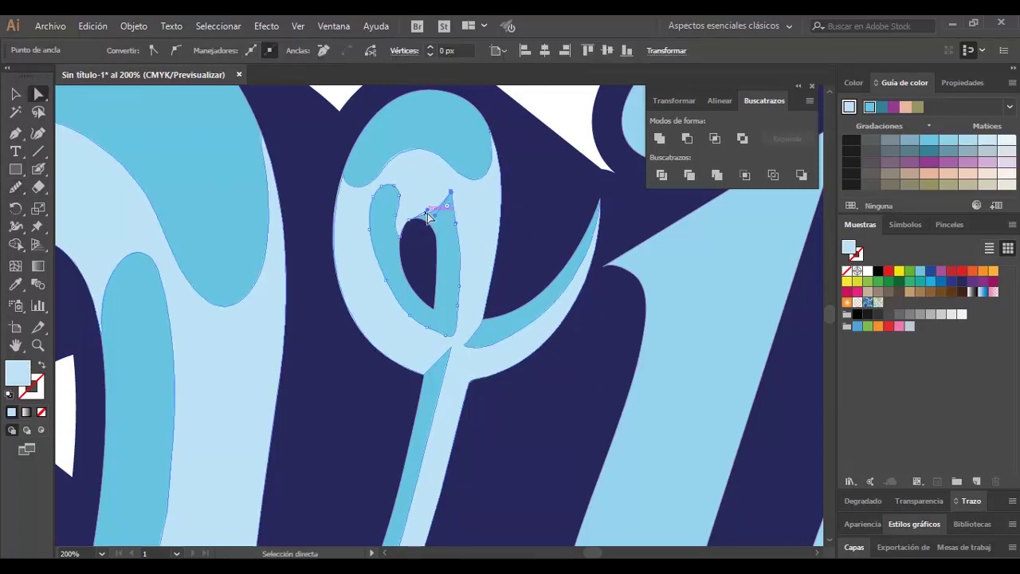
Zoom in on the i and r and paint pale blue highlights on the i.
key("ctrl+minus")
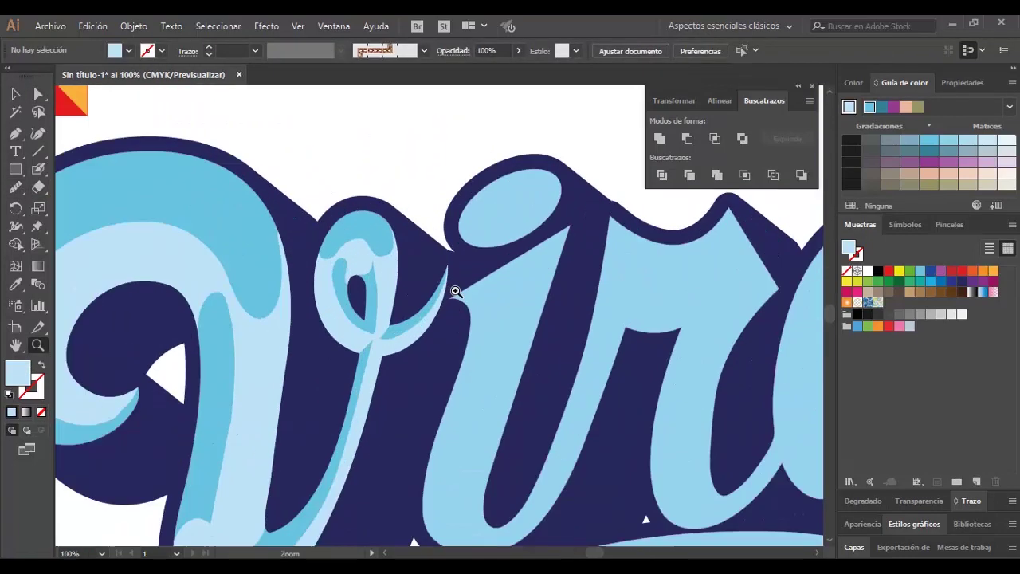
left_click(456, 292)
left_click_drag(446, 303, 407, 269)
key("shift+b")
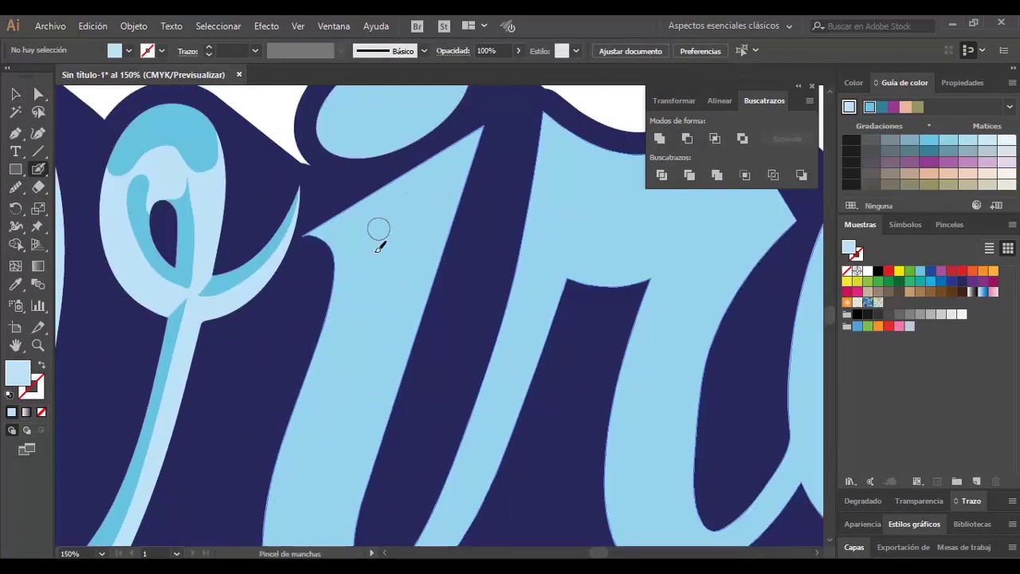
left_click_drag(492, 131, 398, 267)
scroll(454, 194, "down", 3)
left_click_drag(395, 169, 341, 438)
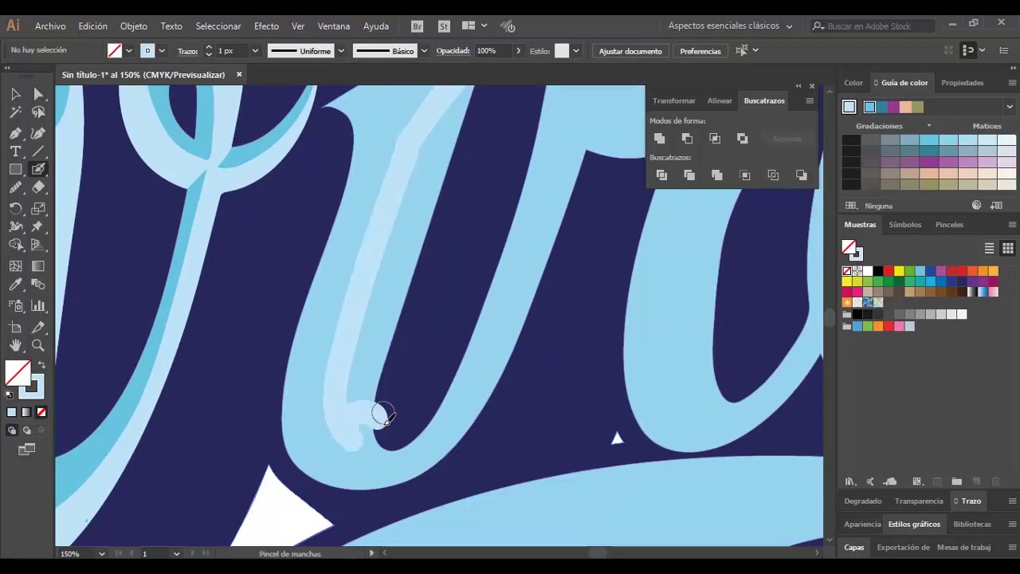
scroll(379, 438, "up", 3)
scroll(388, 163, "up", 3)
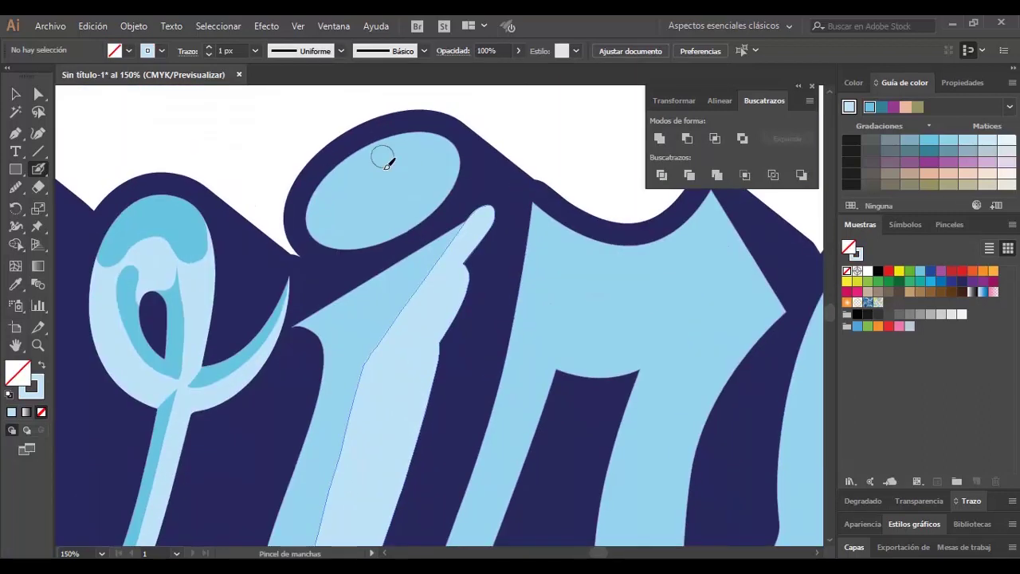
mouse_move(401, 135)
left_mouse_down()
mouse_move(400, 177)
mouse_move(456, 191)
left_mouse_up()
key("ctrl+z")
key("ctrl+z")
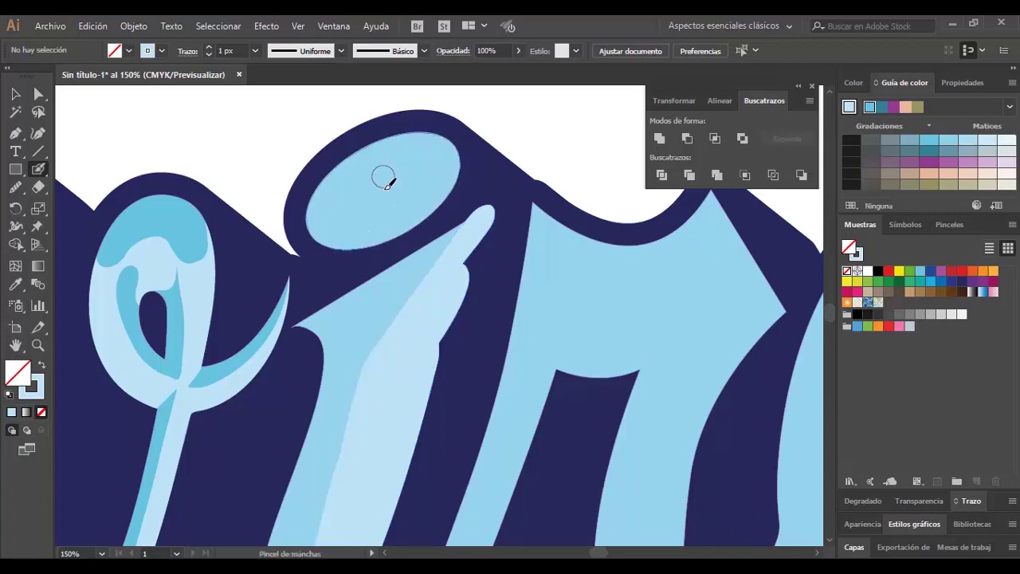
Paint pale blue highlights down the i and across the r.
left_click_drag(366, 240, 434, 135)
scroll(335, 383, "down", 5)
mouse_move(323, 398)
left_mouse_down()
mouse_move(271, 424)
mouse_move(318, 394)
left_mouse_up()
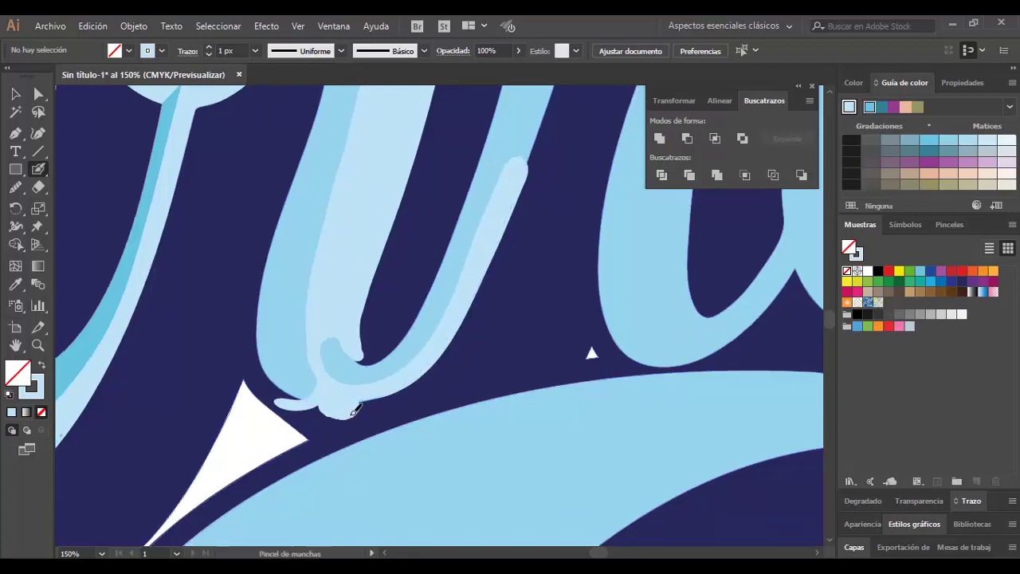
scroll(412, 285, "up", 5)
scroll(398, 247, "up", 3)
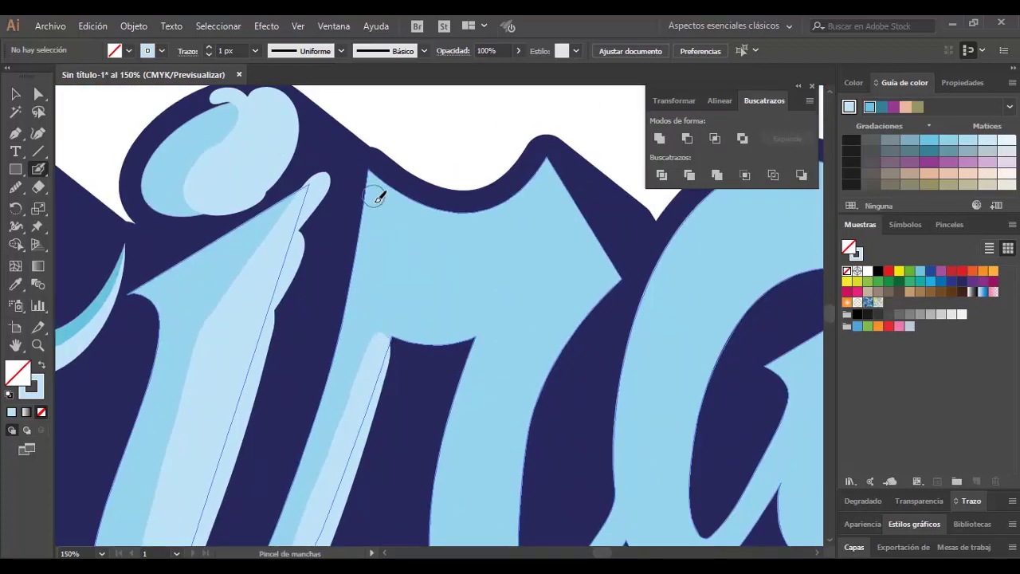
left_click_drag(397, 281, 487, 276)
left_click_drag(395, 299, 482, 301)
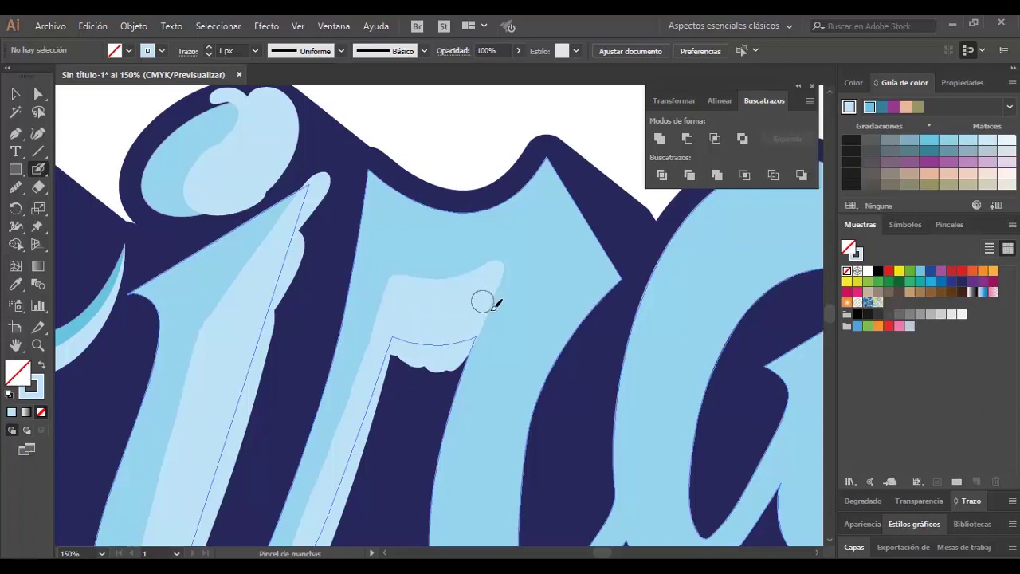
Add a pale blue highlight along the r's arm.
key("v")
left_click(542, 239)
left_click(553, 307)
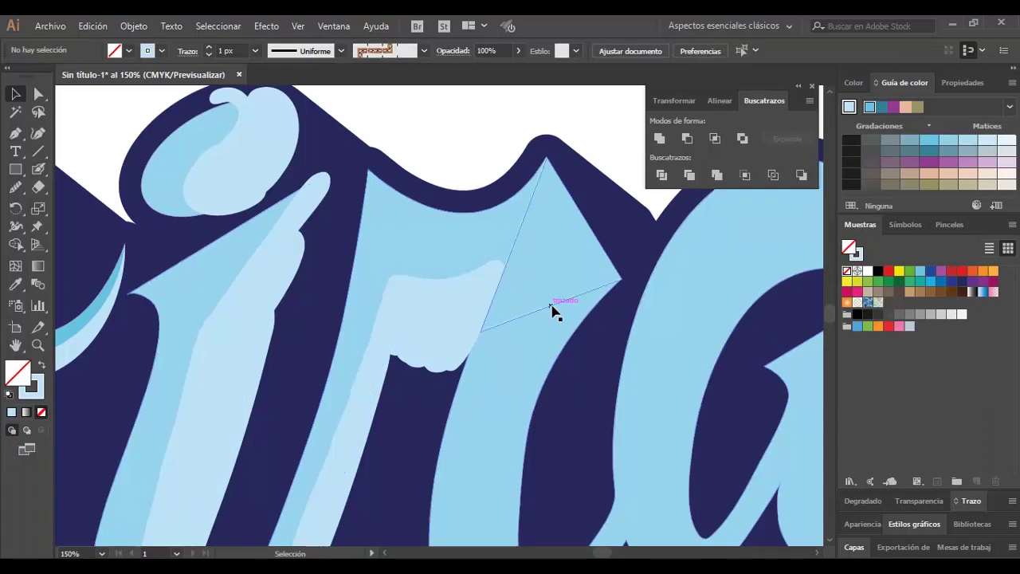
key("shift+b")
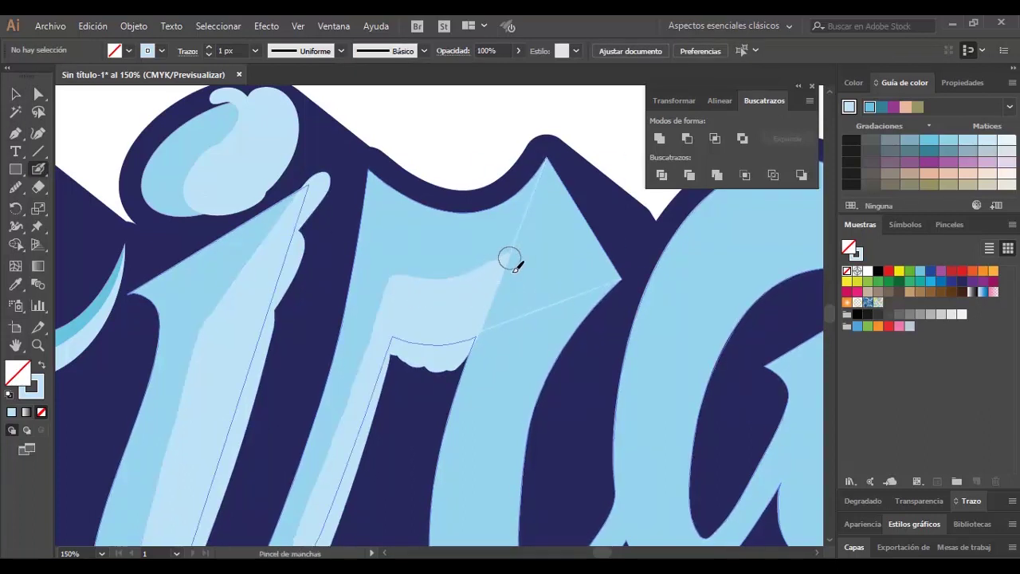
left_click_drag(510, 259, 562, 306)
scroll(584, 269, "down", 3)
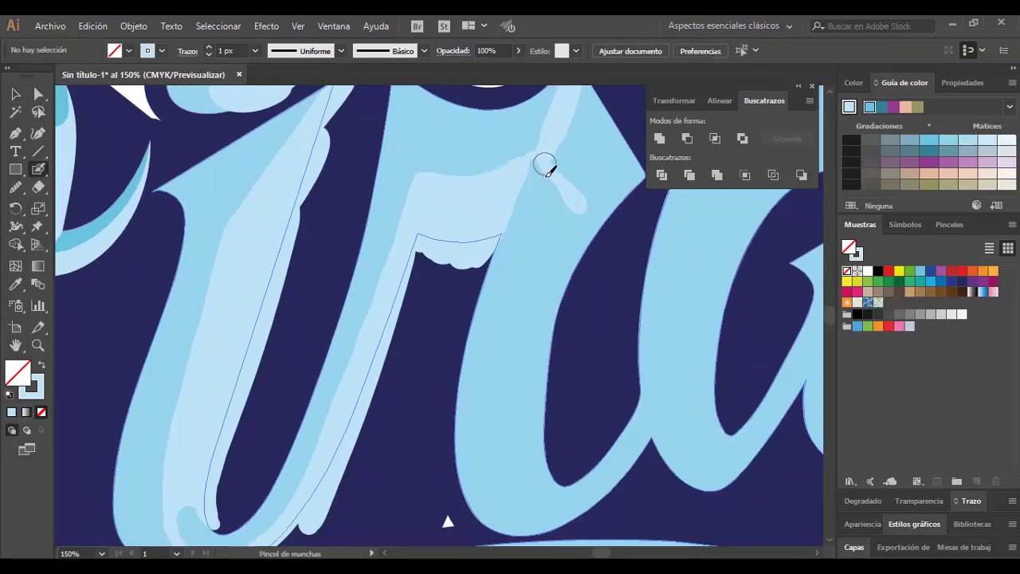
left_click_drag(582, 195, 513, 466)
scroll(514, 466, "up", 2)
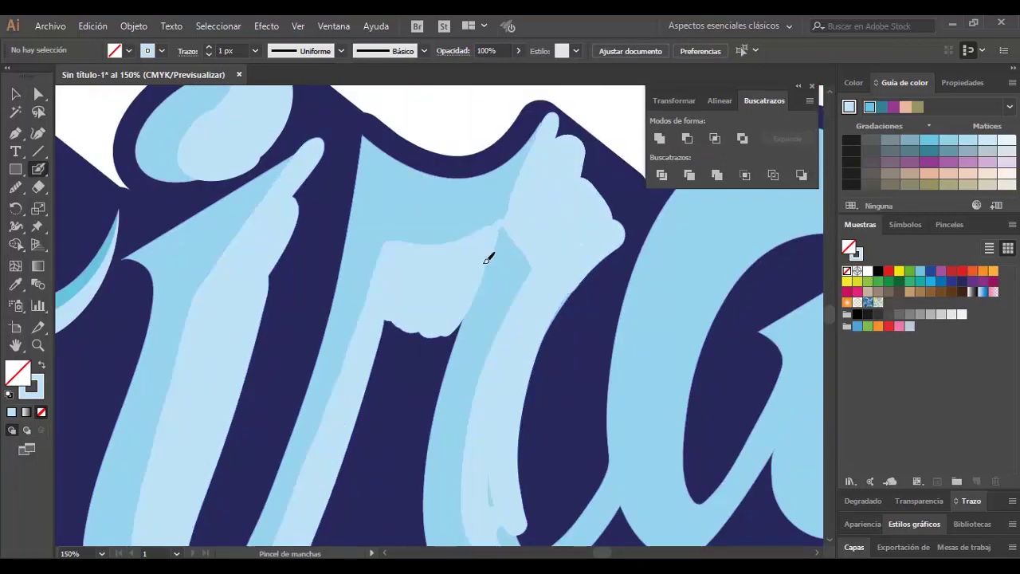
scroll(517, 451, "down", 3)
scroll(481, 408, "down", 2)
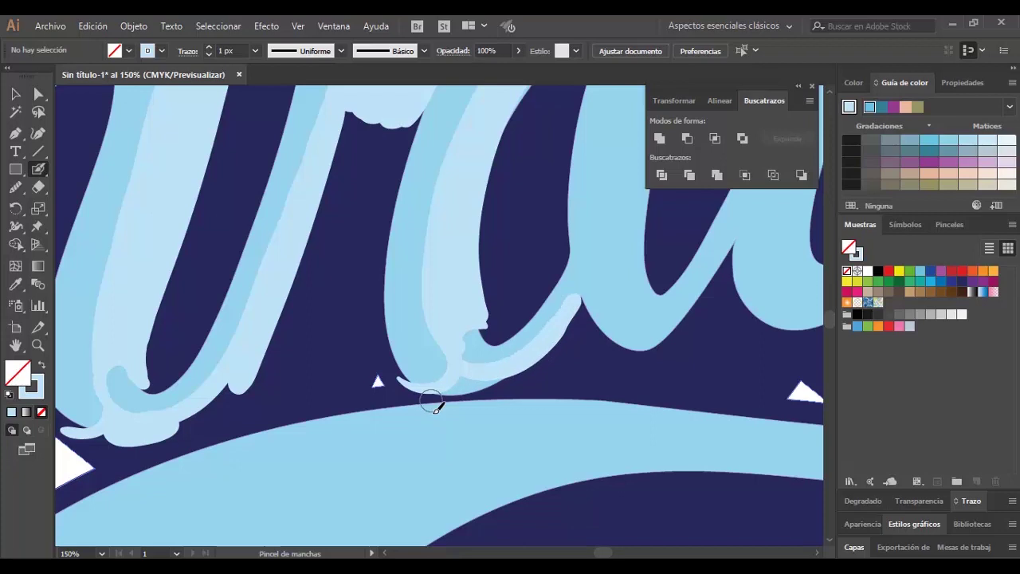
Paint a pale blue highlight down the a's right stroke.
mouse_move(545, 279)
left_mouse_down()
mouse_move(431, 386)
mouse_move(587, 285)
left_mouse_up()
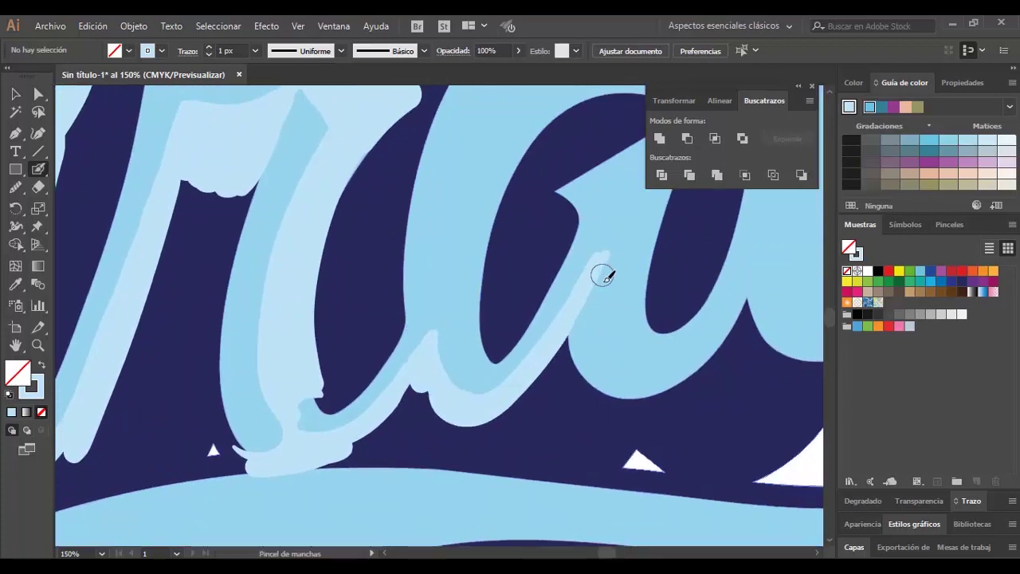
scroll(605, 383, "up", 2)
left_click_drag(597, 237, 564, 430)
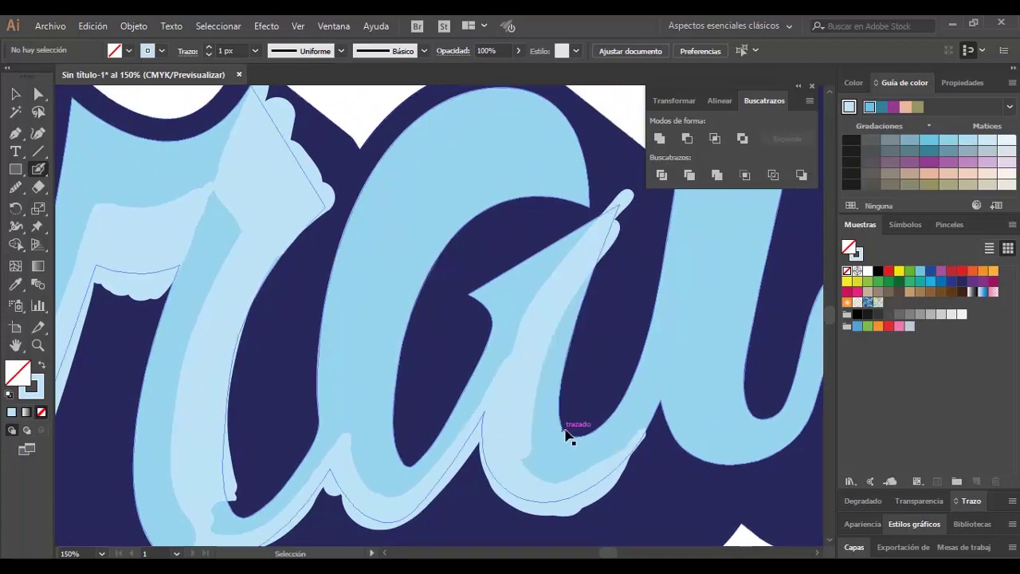
scroll(542, 382, "down", 3)
Erase the excess light-blue highlight at the a's notch and base with the Eraser.
key("shift+e")
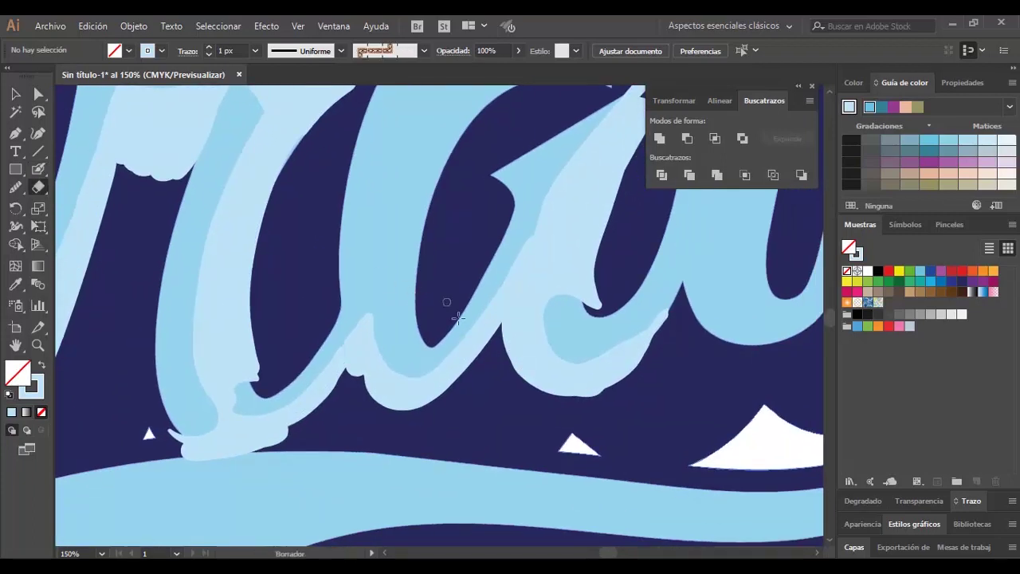
left_click_drag(569, 380, 570, 382)
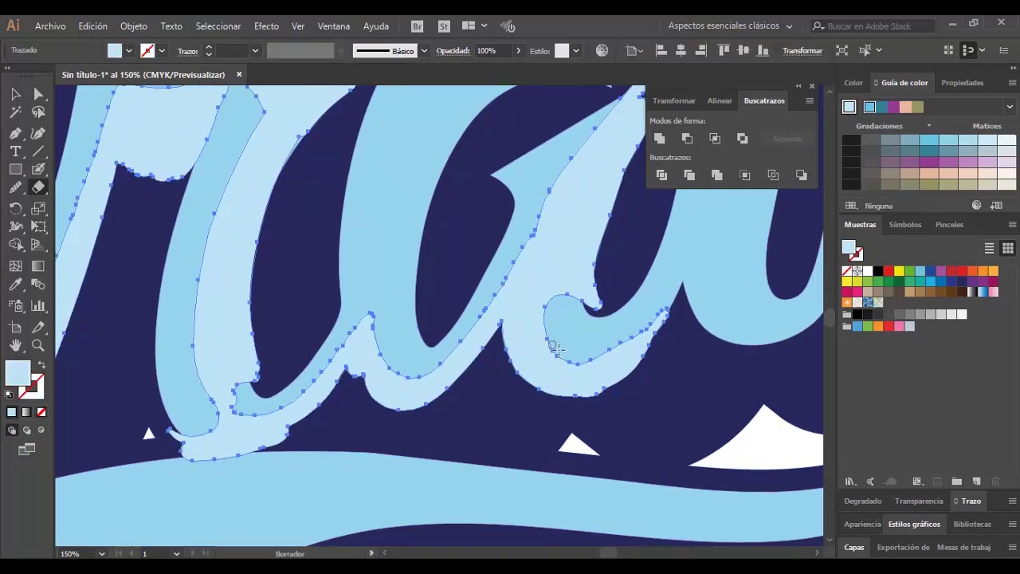
mouse_move(506, 334)
left_mouse_down()
mouse_move(528, 263)
mouse_move(518, 346)
left_mouse_up()
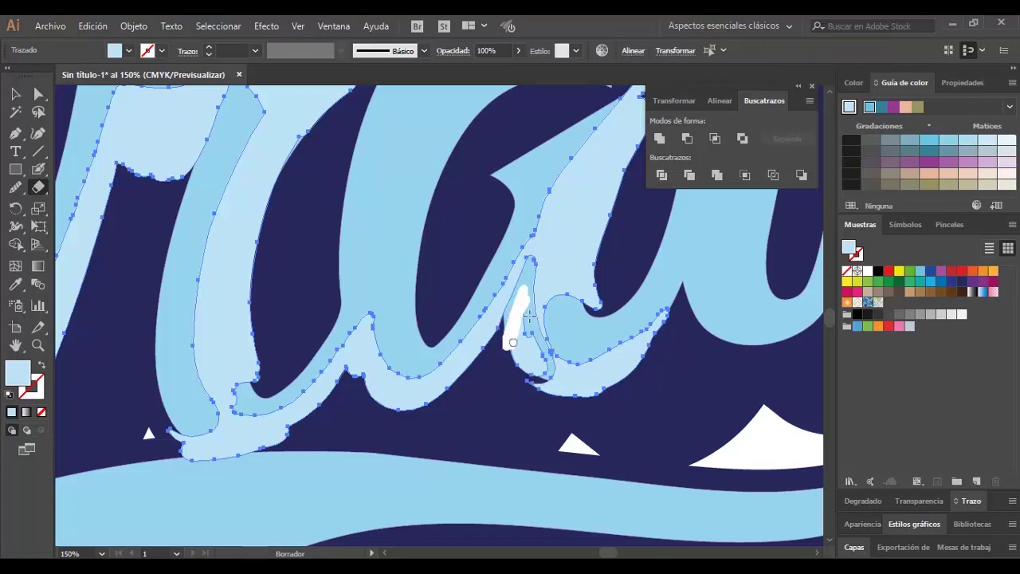
left_click_drag(398, 377, 469, 357)
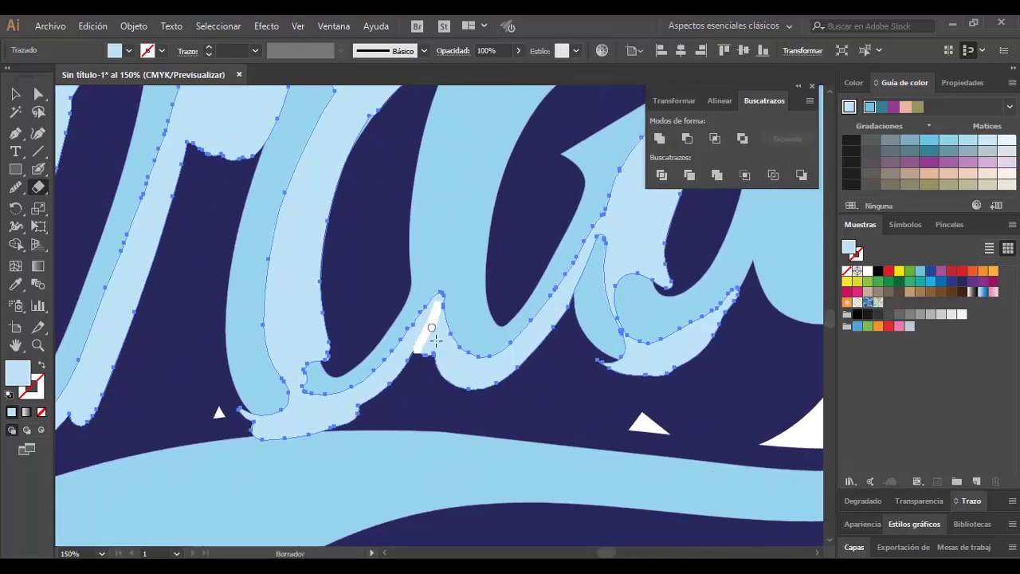
Paint light-blue Blob Brush highlight strokes inside the a and along its edge.
key("shift+b")
left_click_drag(444, 356, 450, 195)
left_click_drag(398, 353, 414, 446)
left_click_drag(478, 263, 596, 245)
mouse_move(510, 247)
left_mouse_down()
mouse_move(437, 209)
mouse_move(250, 177)
left_mouse_up()
left_click_drag(406, 307, 339, 430)
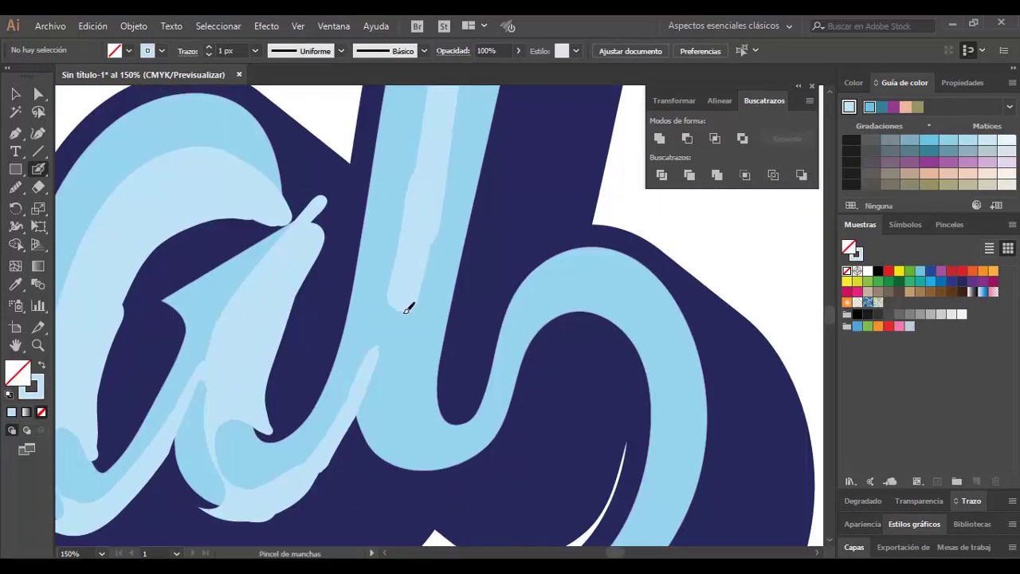
Paint pale-blue highlights along the a's stem and curve, the lower swoosh and its bottom tip, then zoom out.
left_click_drag(405, 308, 426, 422)
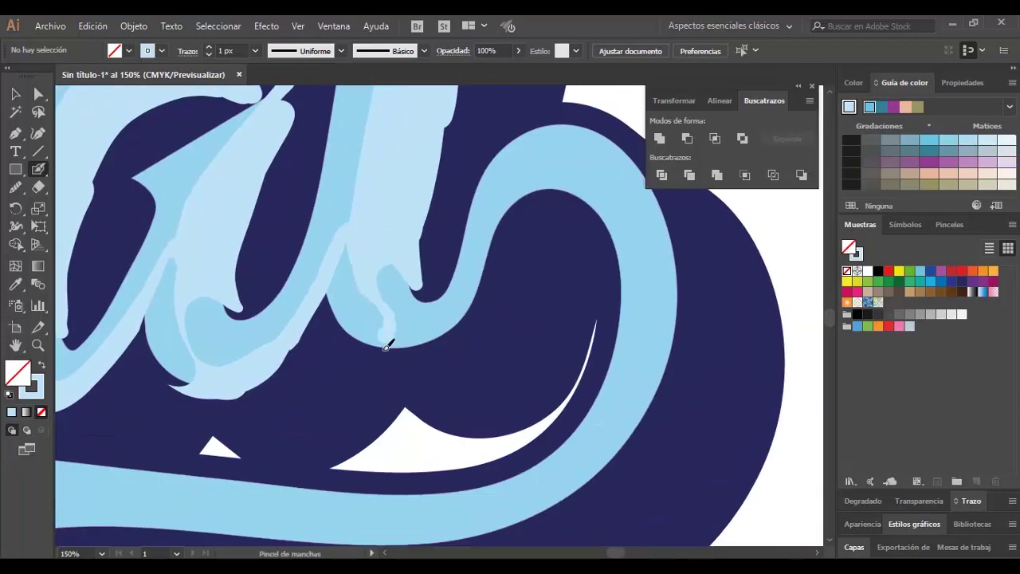
mouse_move(388, 341)
left_mouse_down()
mouse_move(610, 217)
mouse_move(656, 295)
mouse_move(629, 454)
left_mouse_up()
scroll(674, 226, "down", 3)
left_click_drag(383, 434, 517, 440)
scroll(518, 440, "down", 2)
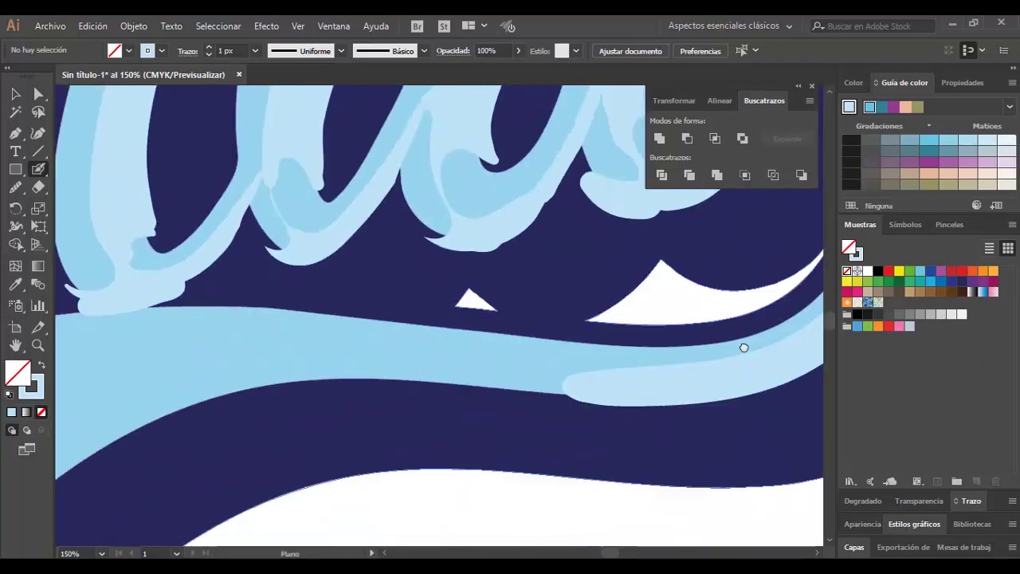
scroll(480, 289, "down", 5)
left_click_drag(402, 442, 506, 220)
scroll(353, 398, "up", 5)
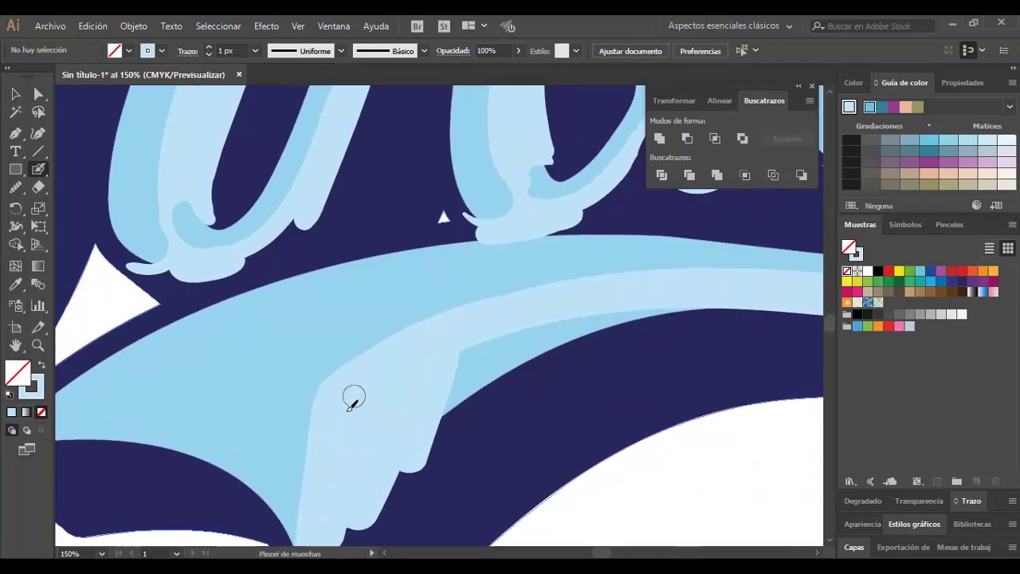
left_click(542, 346, "ctrl+alt")
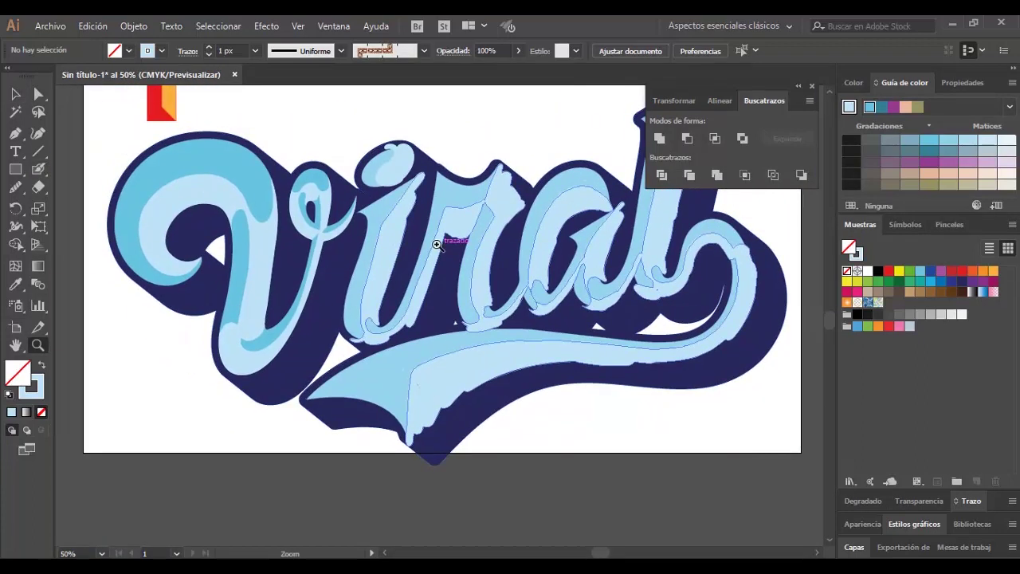
Merge the light-blue highlight shapes in the letters with the Shape Builder.
left_click(341, 164)
left_click(362, 173)
scroll(363, 173, "down", 3)
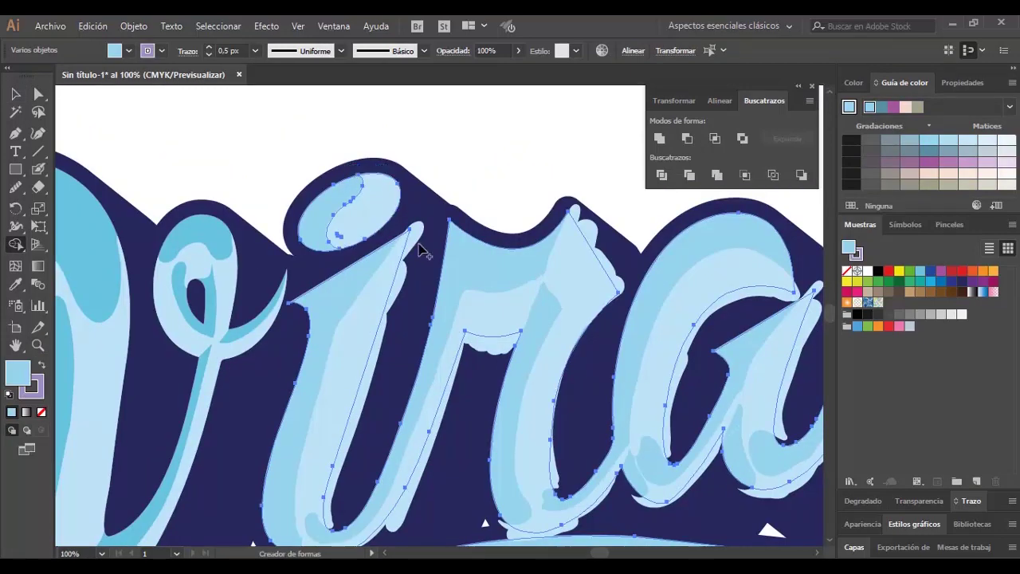
key("shift+m")
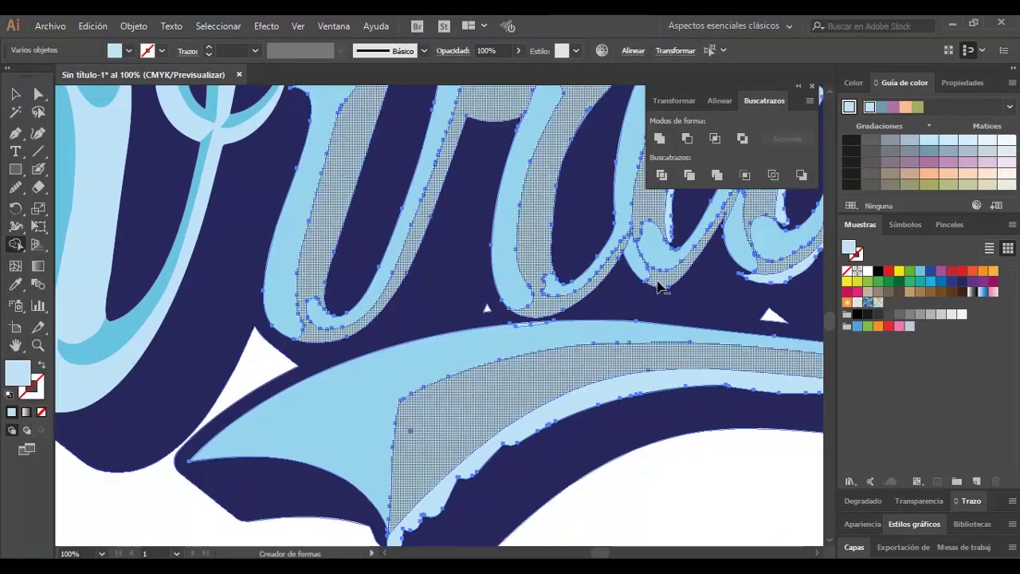
scroll(588, 437, "down", 3)
key("ctrl+a")
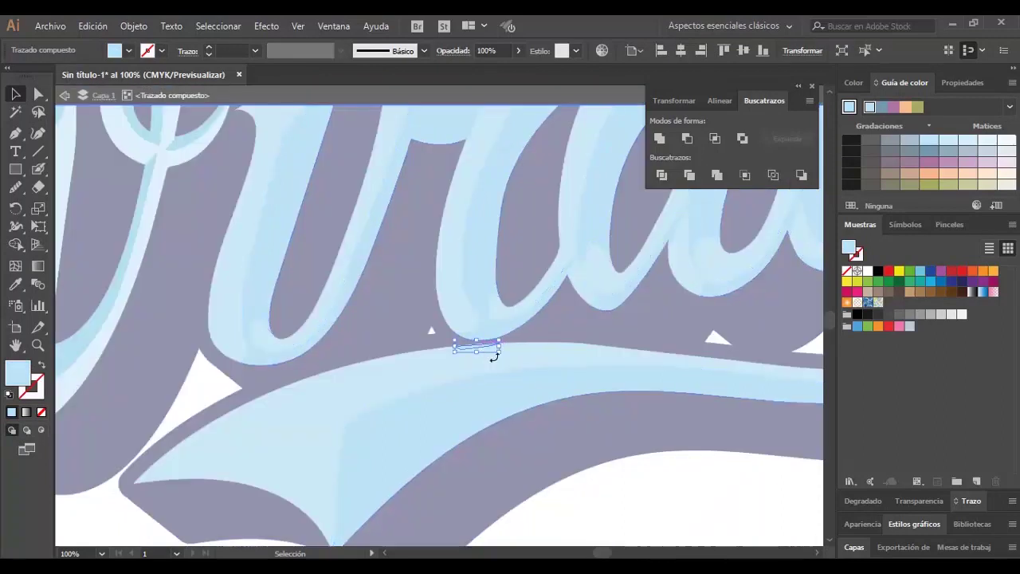
scroll(455, 346, "up", 3)
Smooth the light-blue highlight edge along the a's curve.
left_click(321, 143)
scroll(346, 170, "down", 2)
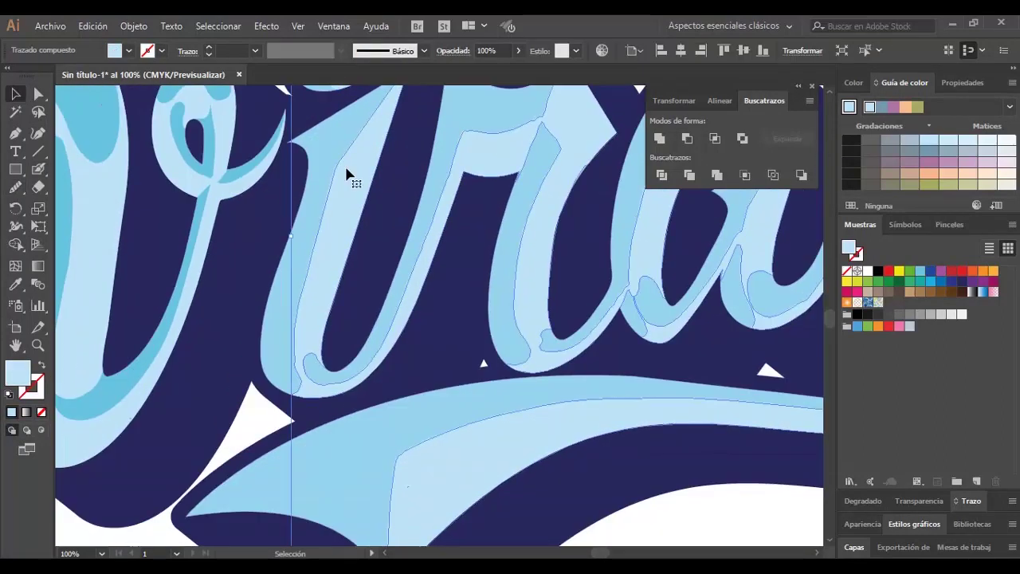
scroll(410, 175, "up", 2)
key("a")
left_click(432, 155)
scroll(357, 298, "down", 3)
left_click_drag(309, 433, 341, 400)
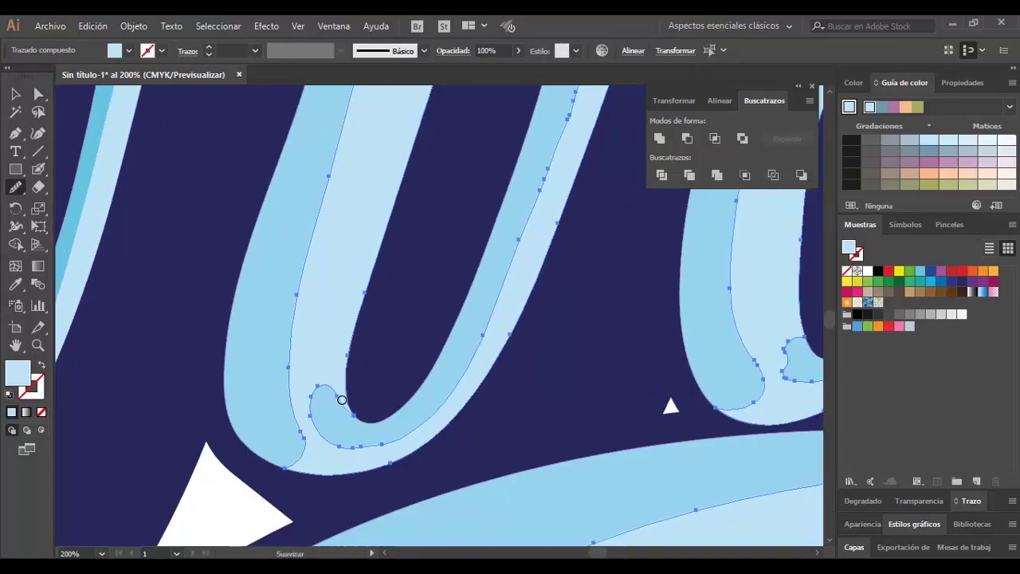
scroll(477, 354, "up", 2)
scroll(450, 248, "up", 5)
Zoom in and move an anchor to reshape the r highlight's corner.
key("a")
left_click(429, 311)
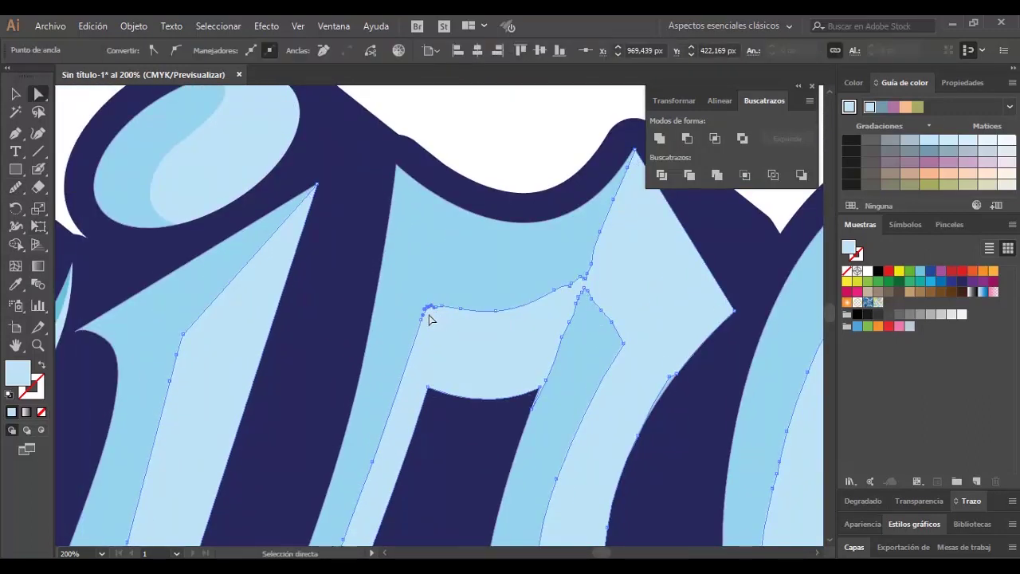
key("z")
left_click_drag(427, 311, 400, 335)
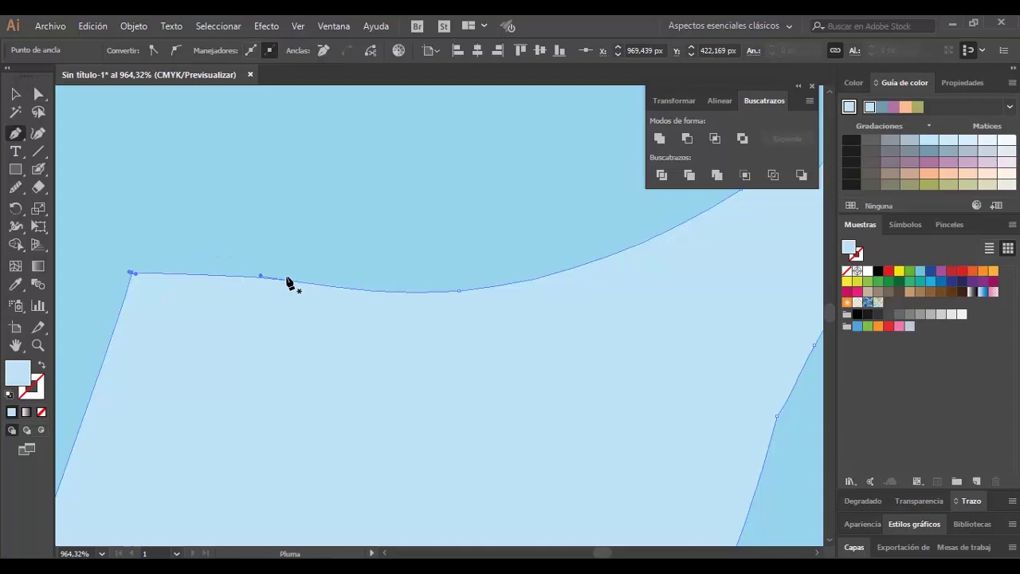
key("a")
key("ctrl+minus")
key("ctrl+minus")
key("ctrl+minus")
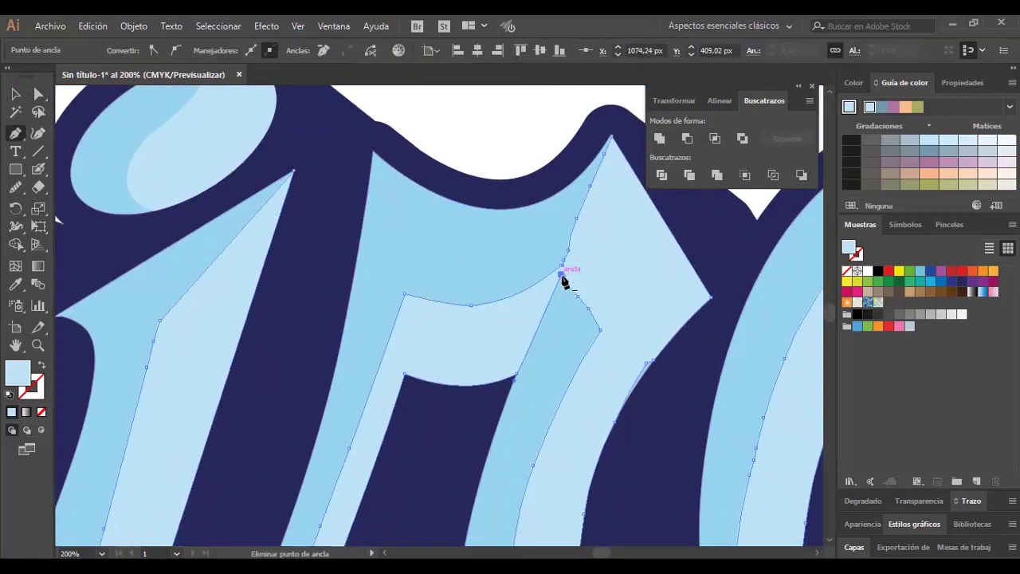
scroll(564, 278, "up", 5)
left_click_drag(441, 233, 436, 220)
Pull the highlight compound path's inner-curve anchor up and to the left.
key("ctrl+minus")
key("ctrl+minus")
key("ctrl+minus")
key("ctrl+minus")
key("p")
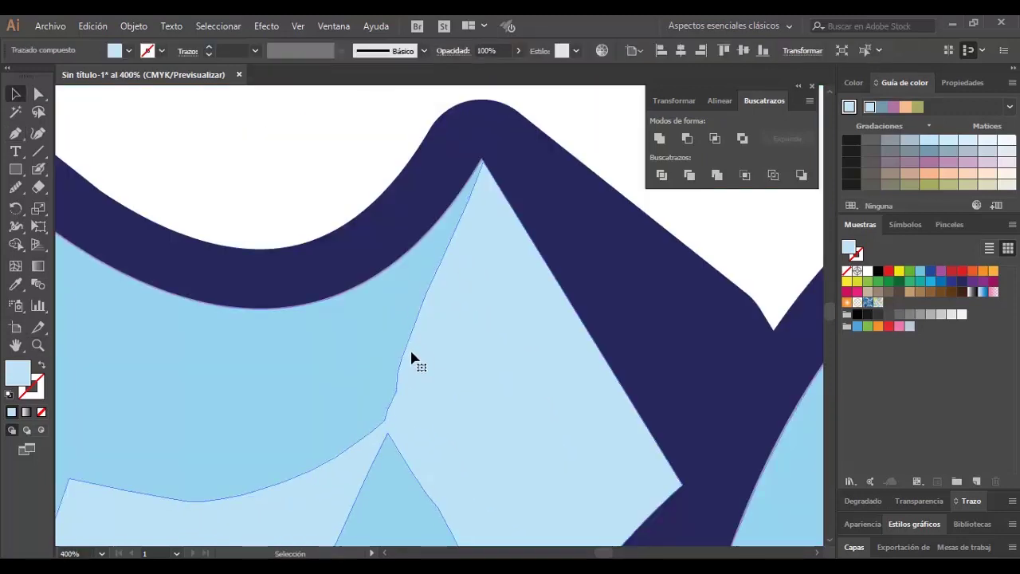
key("v")
key("ctrl+minus")
key("ctrl+minus")
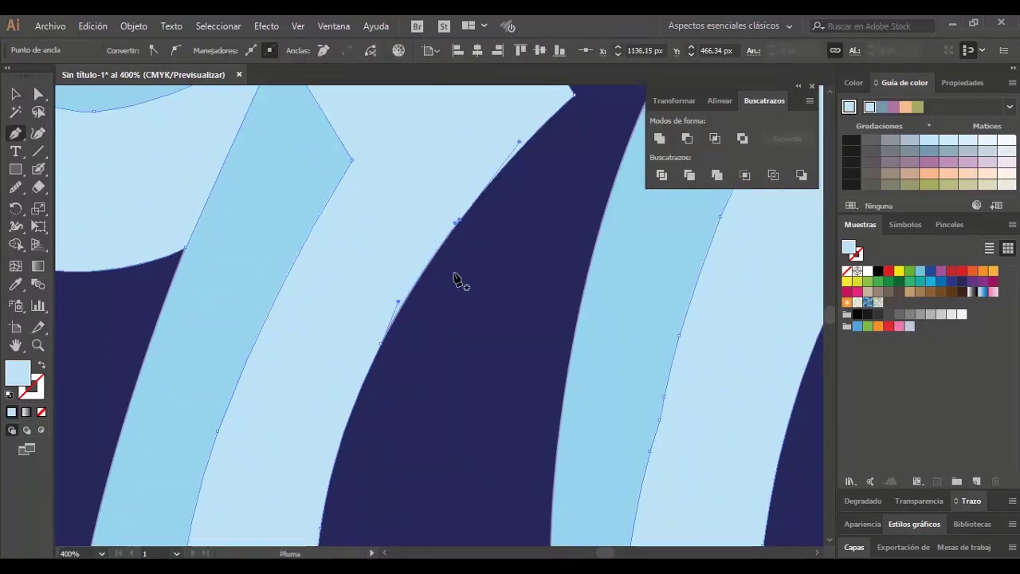
key("ctrl+minus")
key("ctrl+minus")
key("ctrl+minus")
left_click(501, 416)
key("ctrl+plus")
key("ctrl+plus")
key("ctrl+plus")
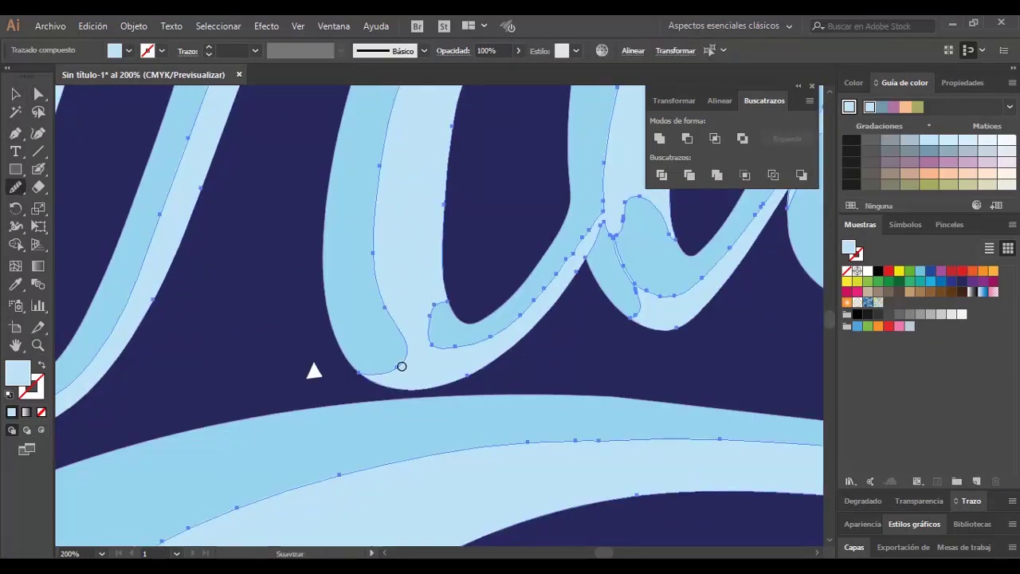
key("a")
left_click_drag(440, 307, 428, 280)
Move the anchor at the highlight path junction to tidy the join.
left_click(250, 284)
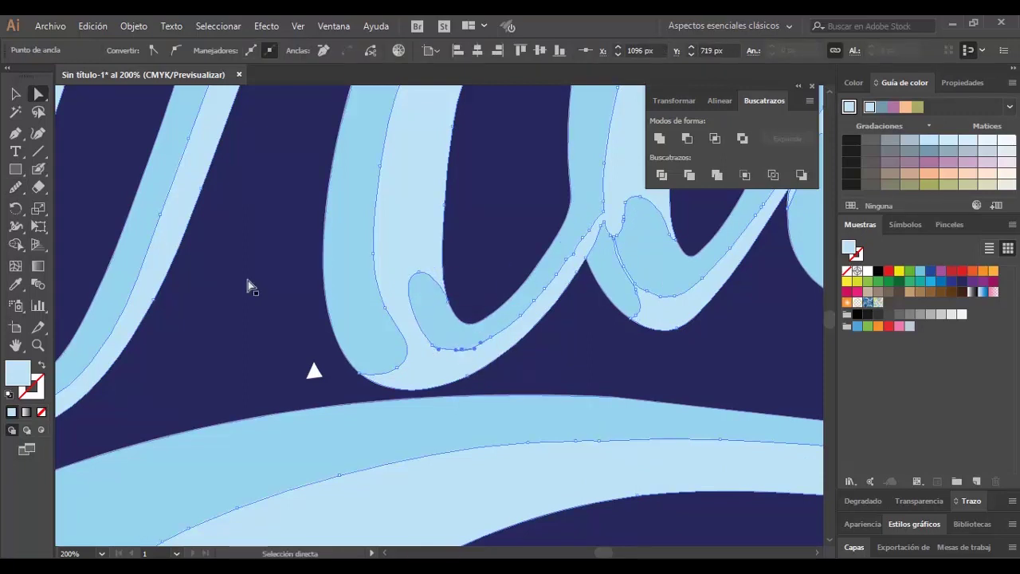
scroll(646, 218, "up", 5)
left_click(489, 215)
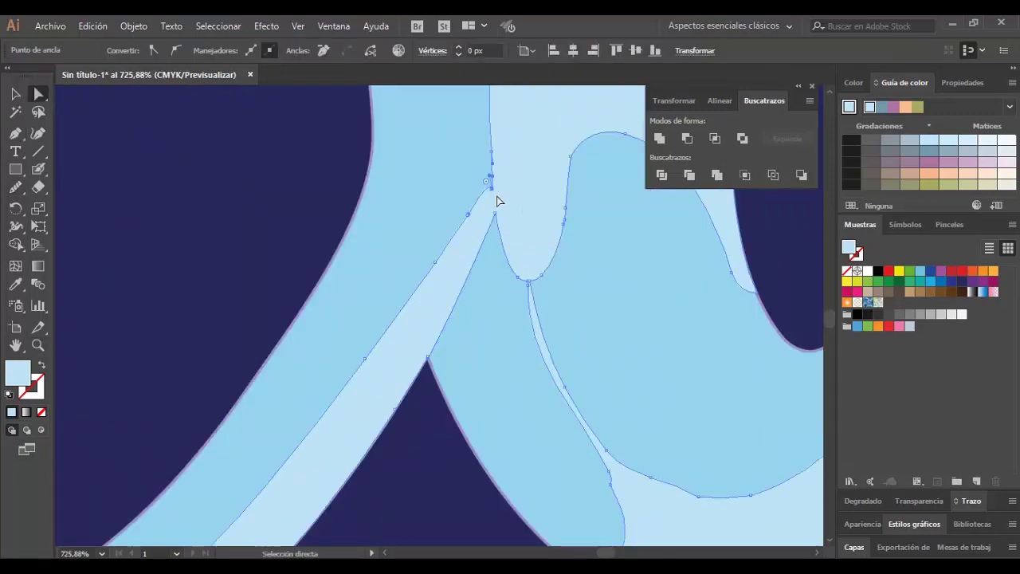
left_click_drag(496, 201, 494, 198)
key("ctrl+minus")
key("ctrl+minus")
key("ctrl+minus")
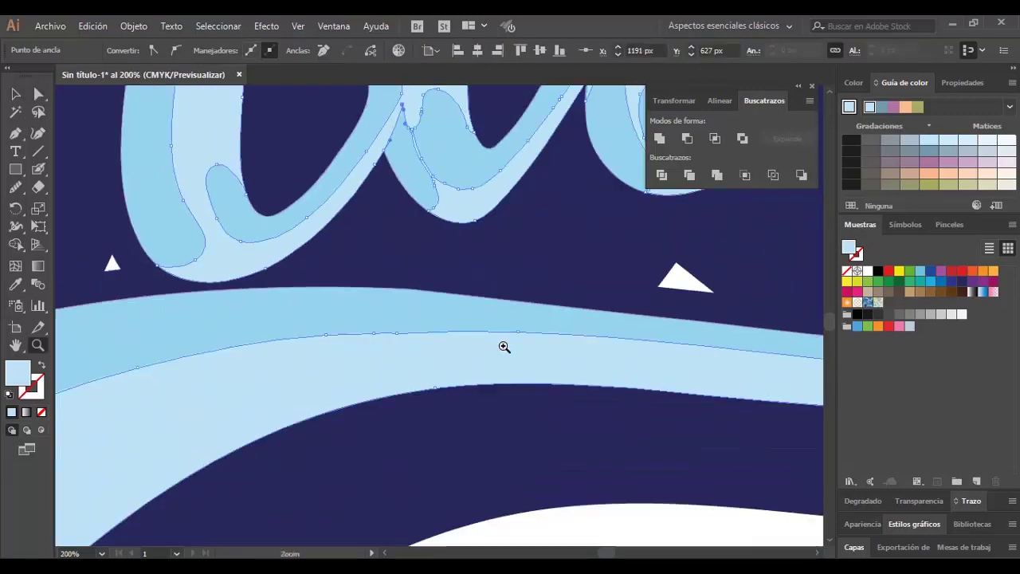
key("ctrl+0")
Nudge the inner-curve anchors left to refine the highlight curve.
left_click_drag(390, 363, 496, 437)
key("a")
mouse_move(421, 302)
left_mouse_down()
mouse_move(407, 303)
mouse_move(449, 396)
left_mouse_up()
key("n")
key("v")
Pull highlight anchors out into a pointed flick, then deselect to view the lettering.
scroll(466, 410, "down", 3)
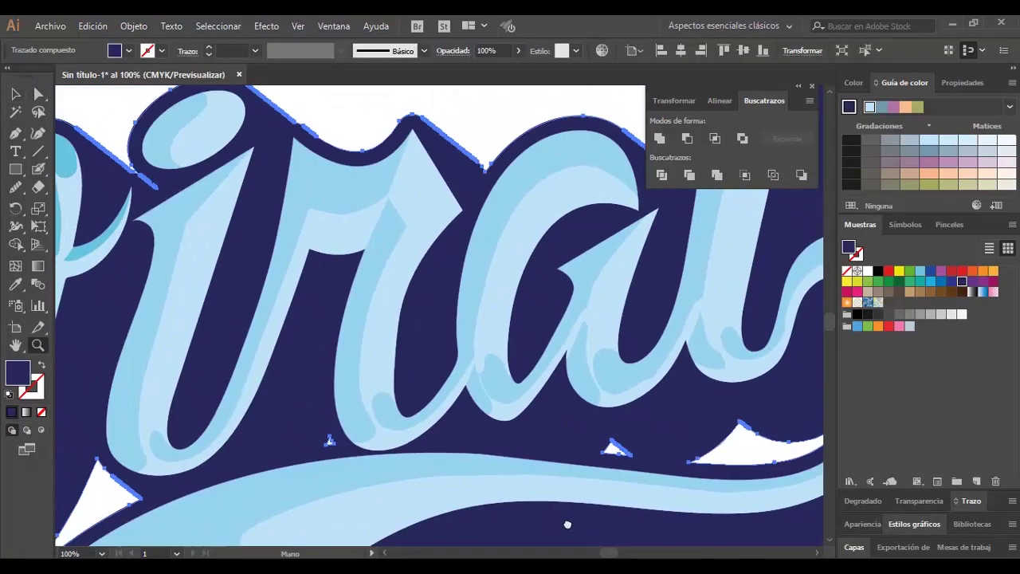
scroll(546, 383, "up", 3)
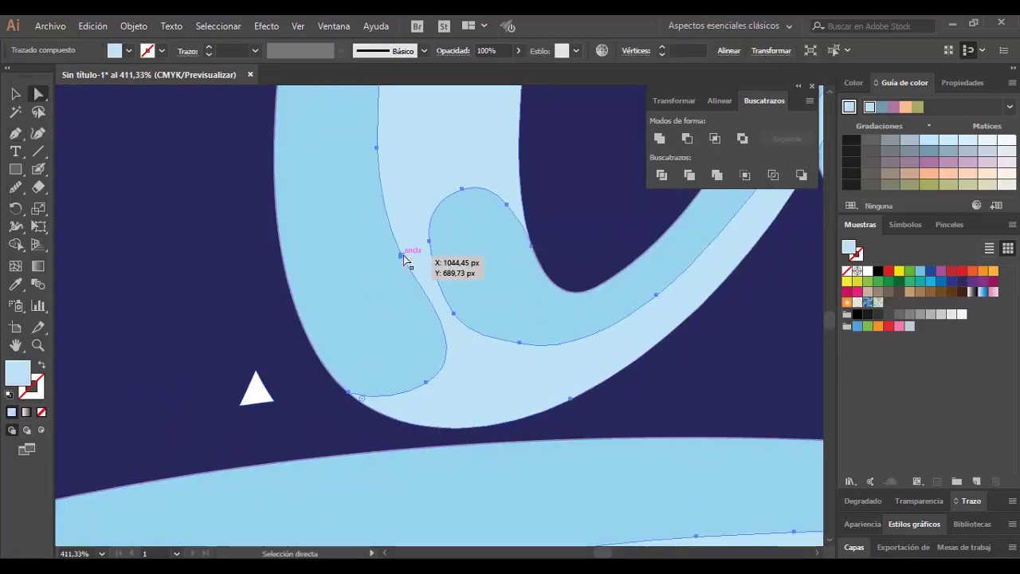
left_click_drag(403, 256, 269, 239)
left_click_drag(429, 389, 363, 341)
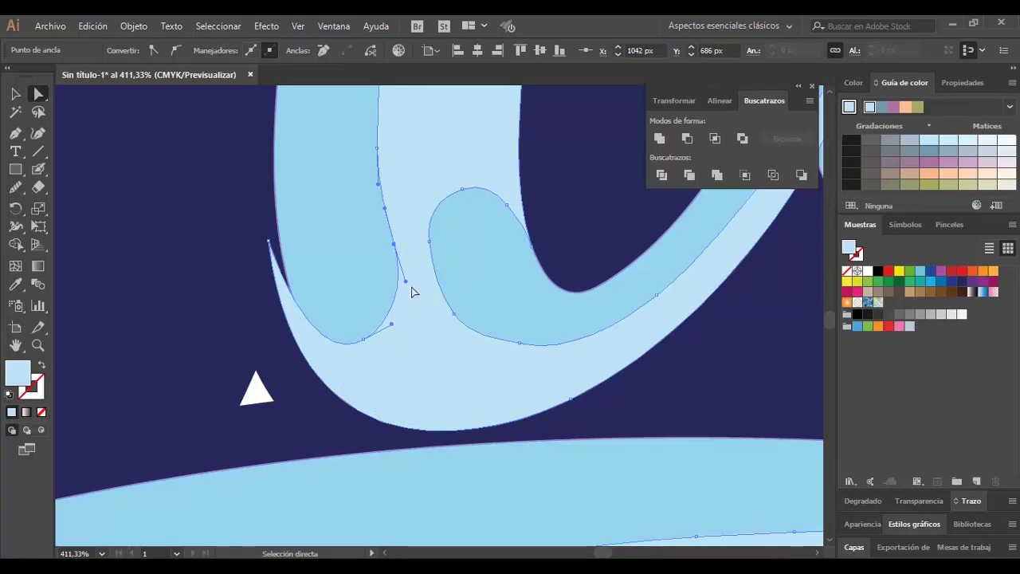
key("ctrl+shift+a")
scroll(375, 380, "down", 5)
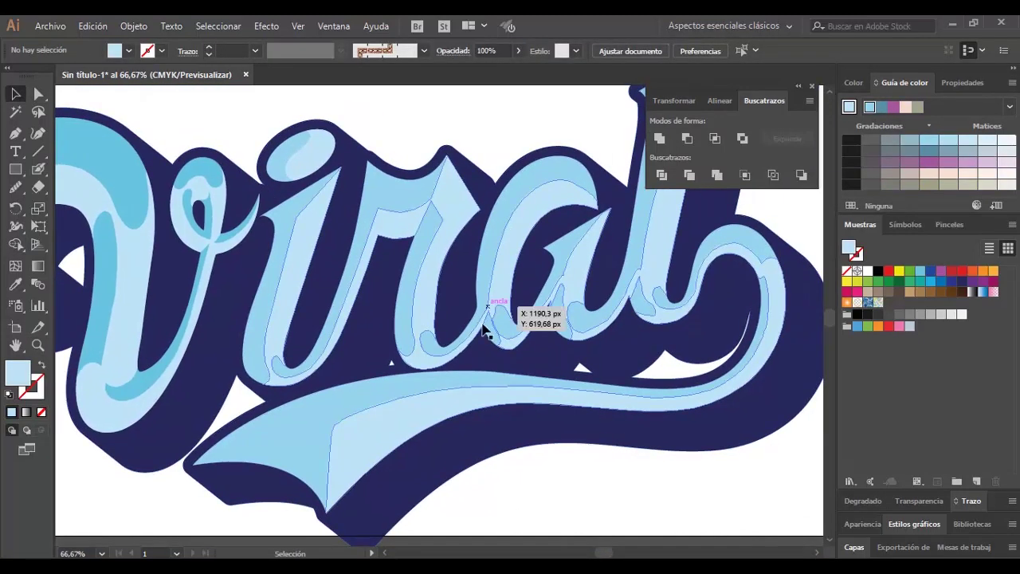
Paint extra light-blue blob strokes along and around the inner curve.
scroll(451, 403, "up", 5, "alt")
key("shift+b")
mouse_move(403, 415)
left_mouse_down()
mouse_move(393, 330)
mouse_move(459, 315)
mouse_move(481, 268)
left_mouse_up()
key("v")
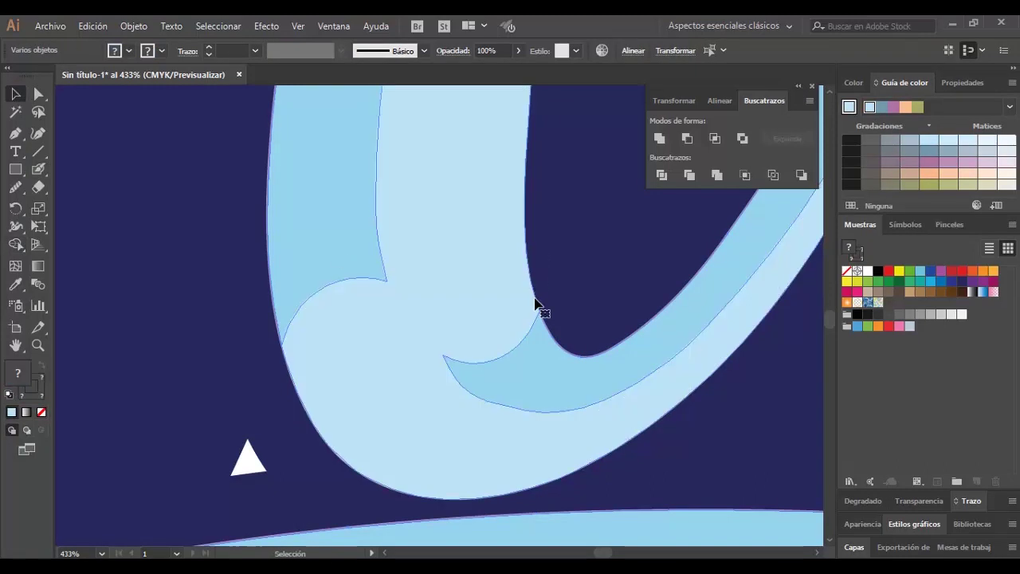
key("shift+b")
scroll(537, 307, "down", 3)
mouse_move(350, 375)
left_mouse_down()
mouse_move(335, 295)
mouse_move(442, 283)
mouse_move(478, 219)
left_mouse_up()
key("v")
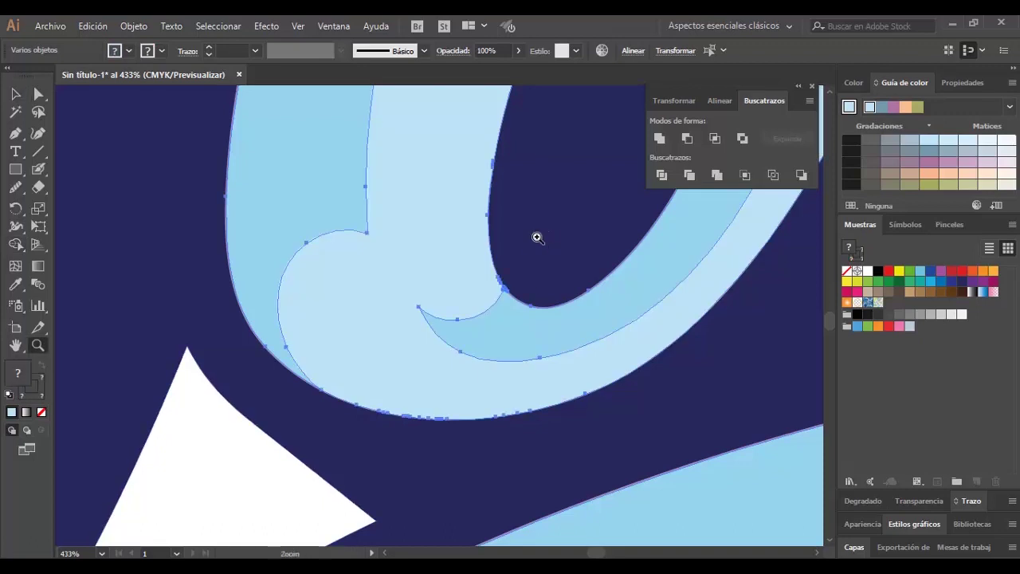
key("ctrl+shift+a")
key("ctrl+0")
Smooth the bumpy outline of the new blob highlight shape.
scroll(291, 353, "up", 3)
scroll(472, 250, "down", 1)
left_click(471, 270)
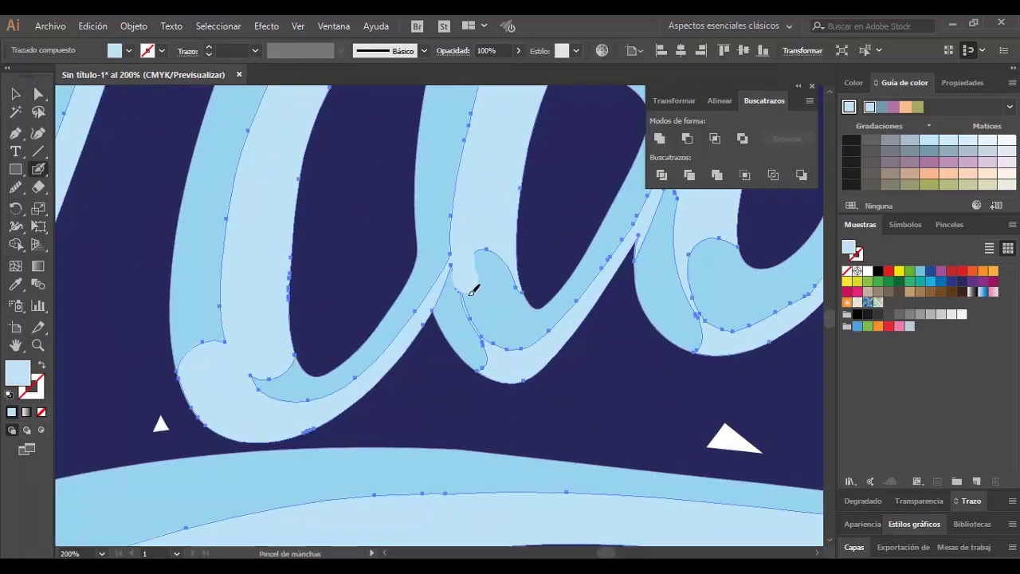
key("shift+b")
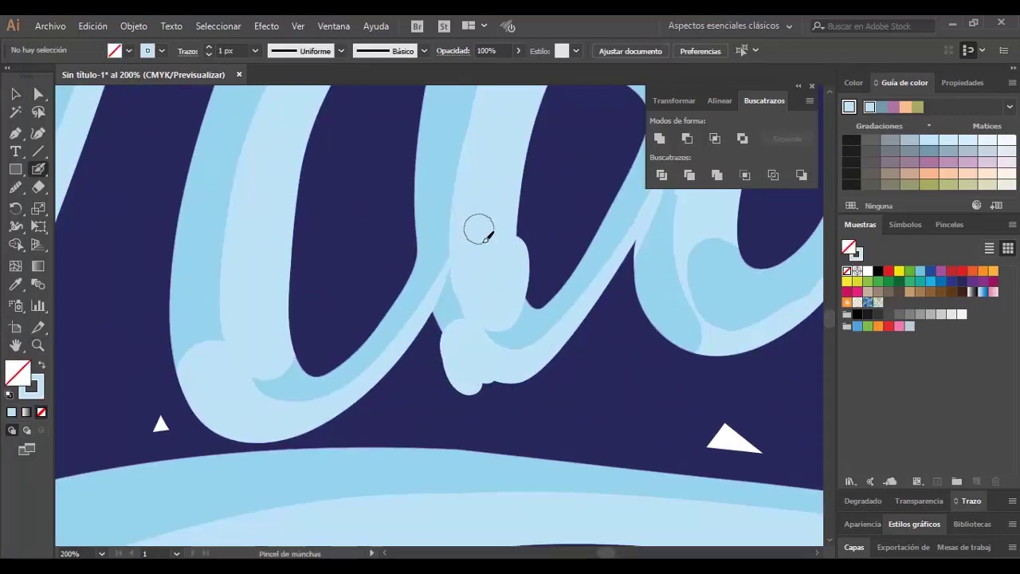
left_click(478, 229, "ctrl")
mouse_move(462, 369)
left_mouse_down()
mouse_move(455, 275)
mouse_move(422, 205)
left_mouse_up()
scroll(458, 323, "up", 4)
Delete two extra anchors on the highlight edge.
key("a")
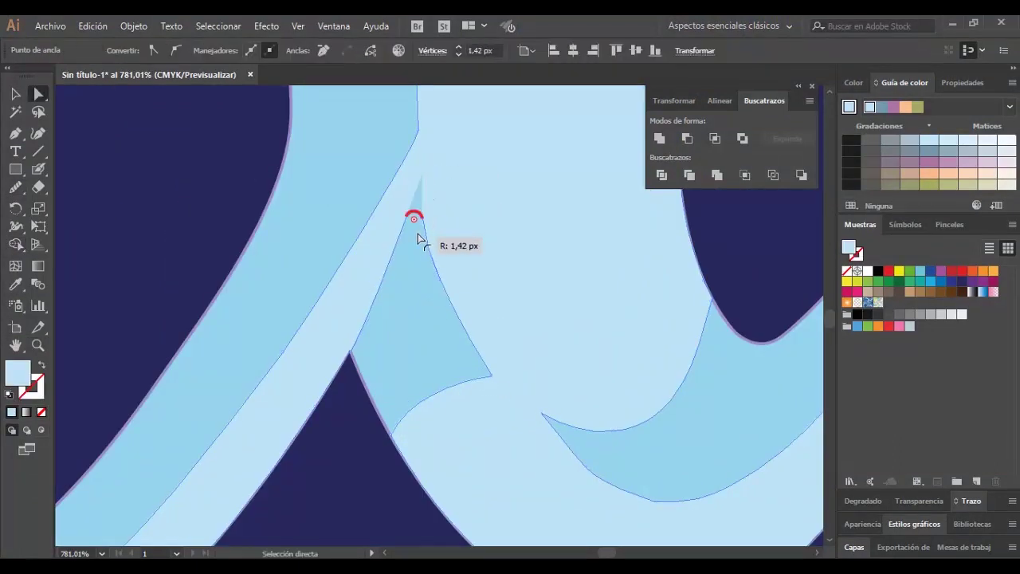
scroll(420, 207, "down", 4)
scroll(404, 266, "down", 2)
key("n")
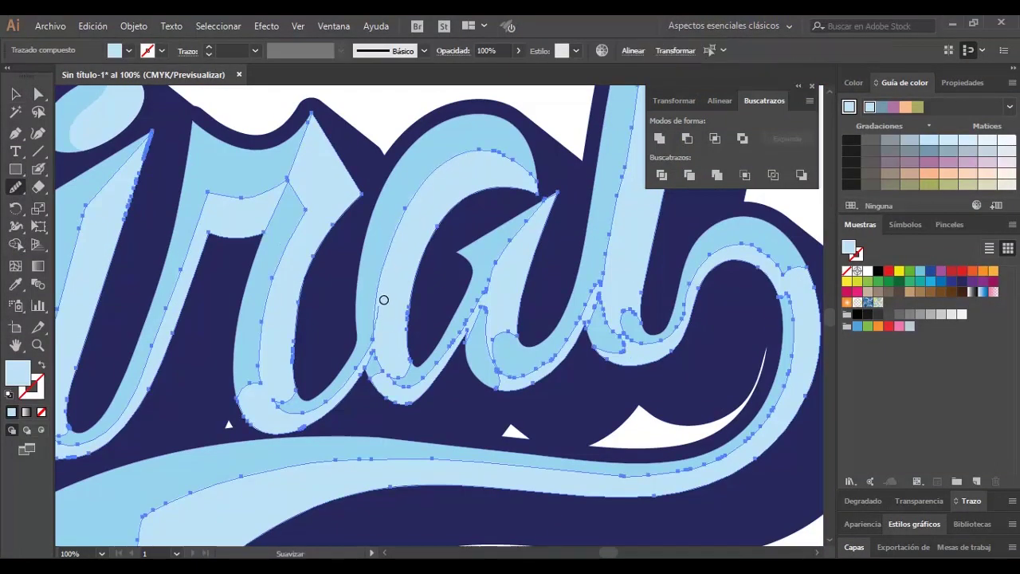
scroll(438, 196, "up", 1)
scroll(366, 369, "up", 1)
key("v")
scroll(375, 371, "up", 1)
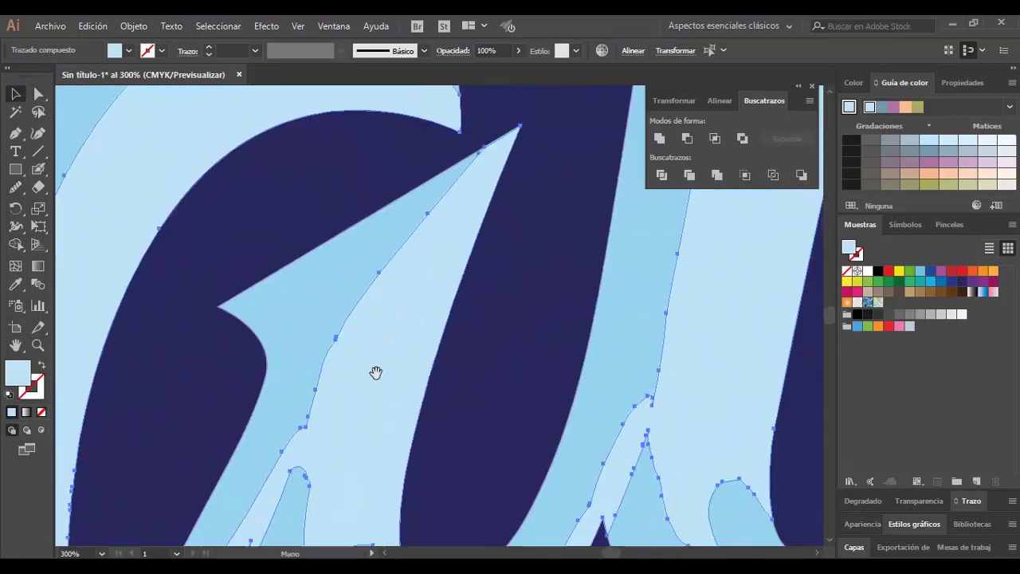
left_click(481, 148)
left_click(427, 212)
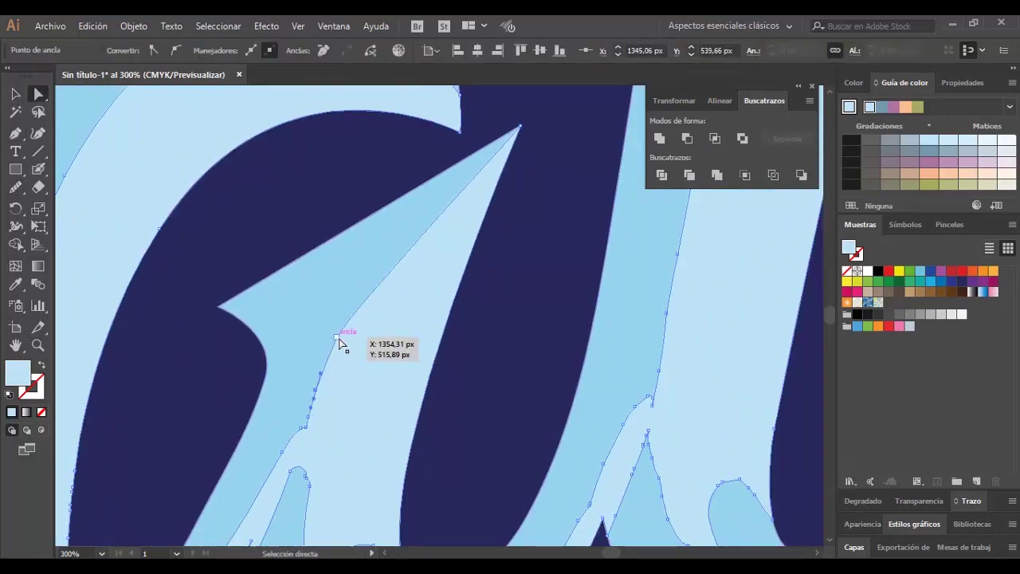
scroll(371, 334, "down", 4)
Move highlight anchors to reshape and smooth the highlight curve.
key("p")
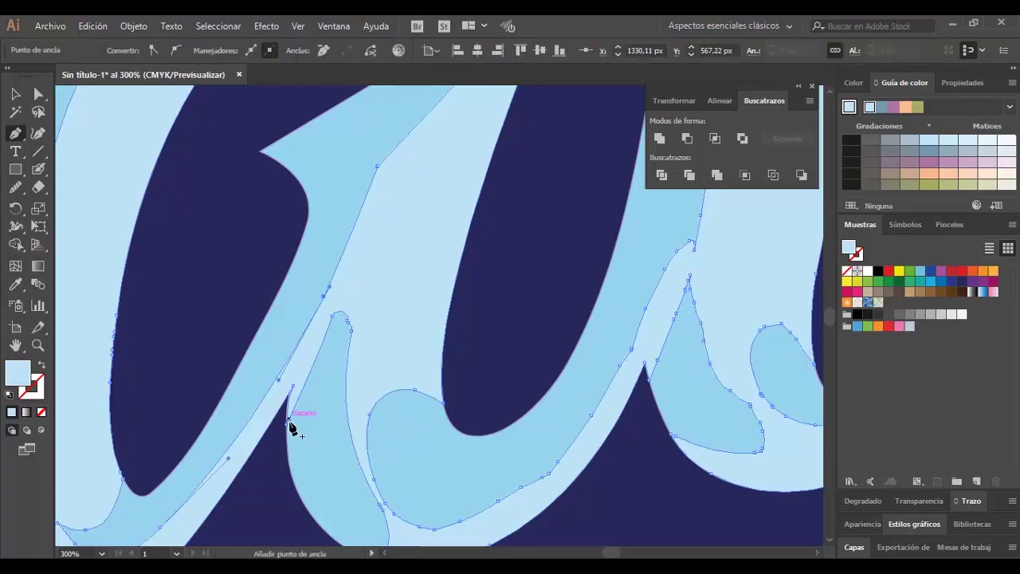
left_click_drag(348, 325, 343, 346)
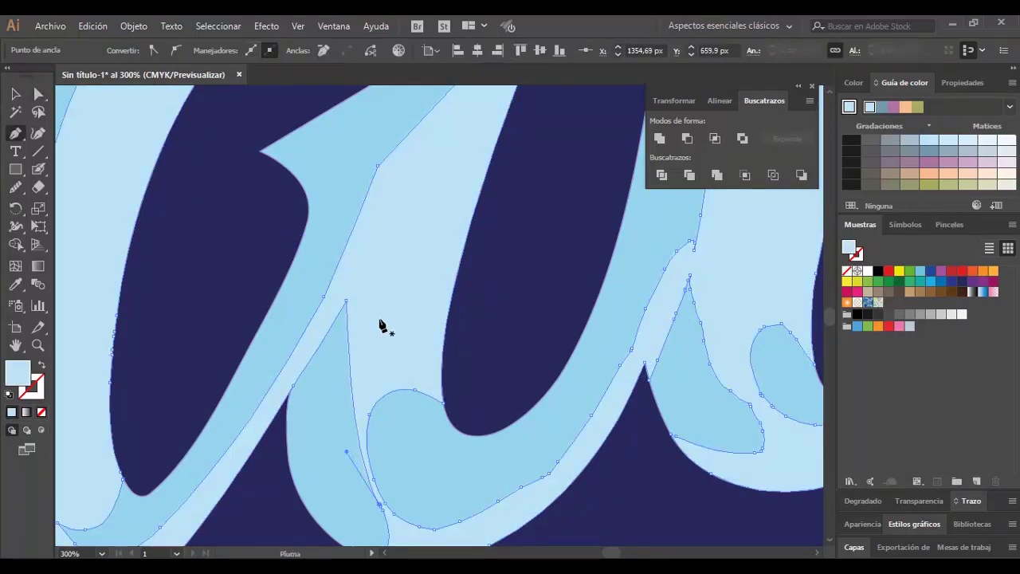
scroll(380, 324, "down", 4)
left_click_drag(359, 236, 348, 263)
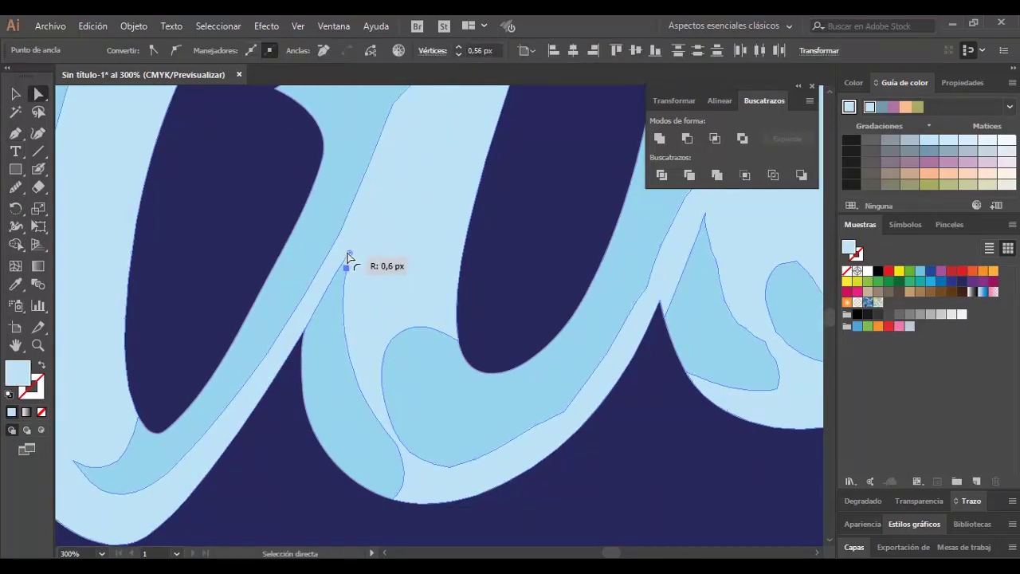
key("v")
Fit the whole 'viral' artwork in view and select all of it.
left_click(356, 227)
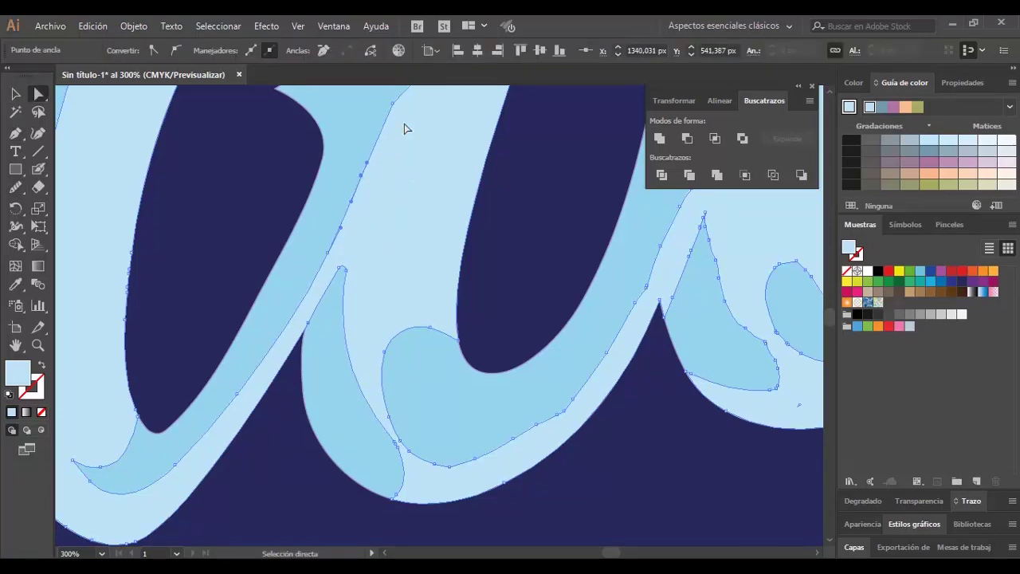
key("ctrl+minus")
key("ctrl+minus")
key("p")
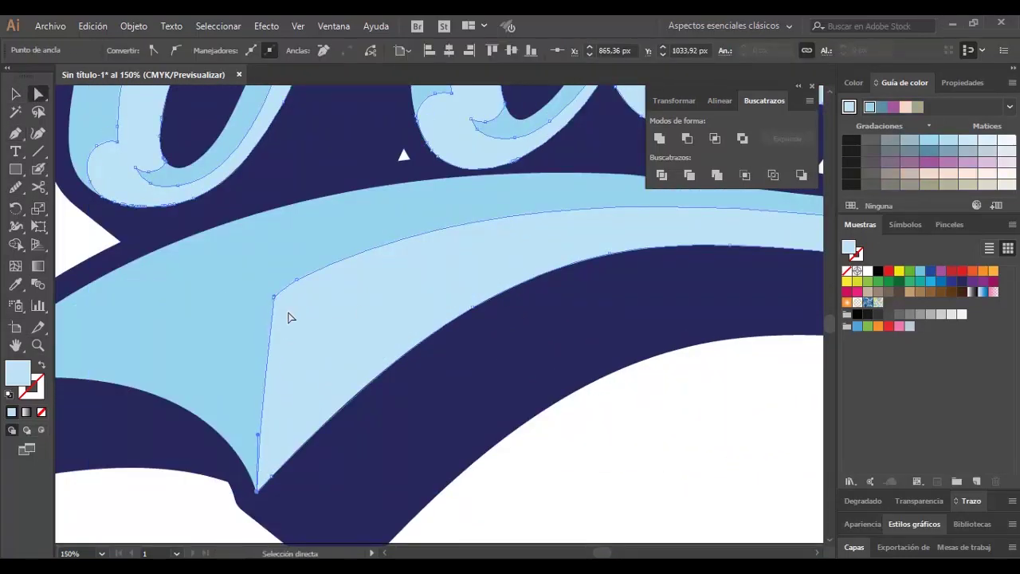
scroll(287, 295, "up", 5)
scroll(453, 353, "down", 5)
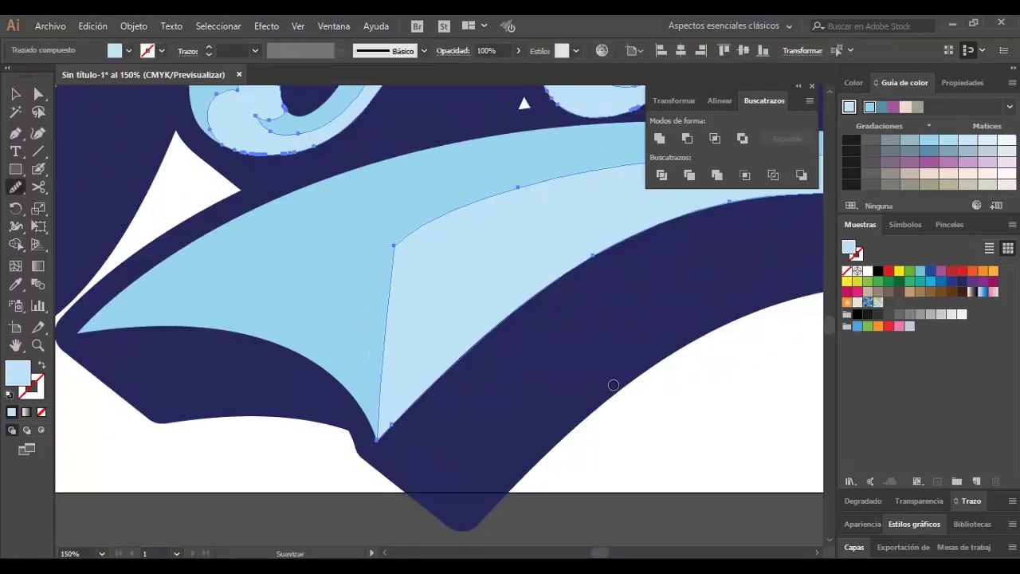
key("ctrl+0")
key("v")
key("ctrl+a")
Group the lettering, try a free distortion, then undo it and deselect.
scroll(691, 230, "up", 2)
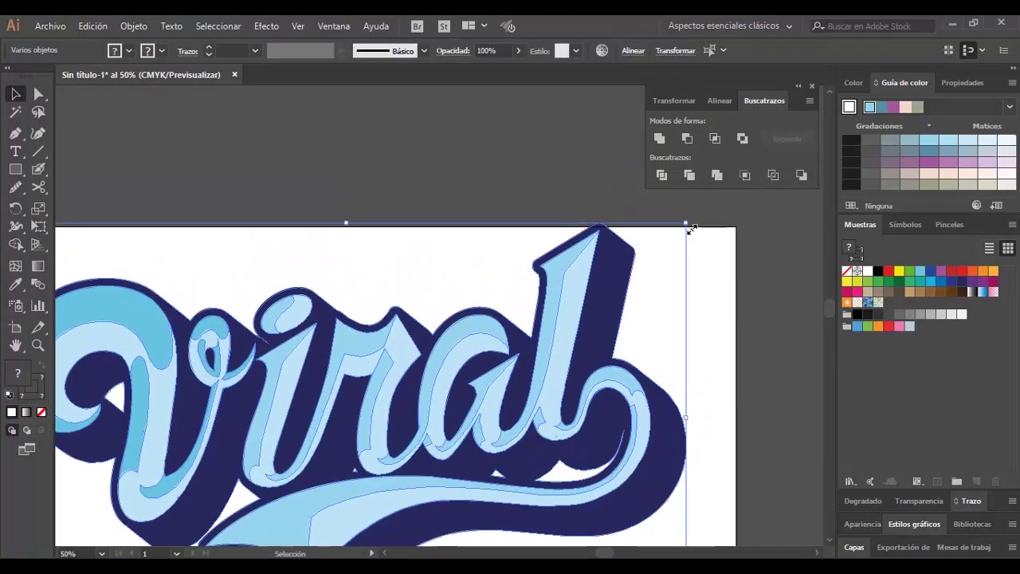
scroll(691, 230, "down", 2)
key("ctrl+g")
key("e")
mouse_move(671, 299)
left_mouse_down()
mouse_move(683, 307)
mouse_move(678, 269)
left_mouse_up()
key("ctrl+z")
key("v")
left_click(706, 291)
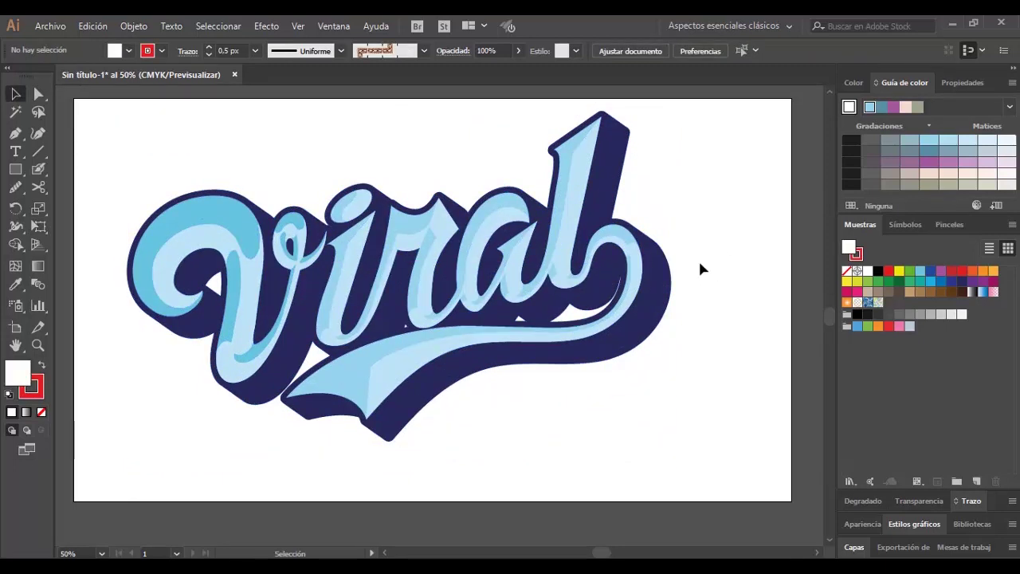
Paint a yellow halo ring with the Blob Brush above the letters 'ral'.
scroll(701, 269, "left", 2)
scroll(701, 270, "up", 1)
key("shift+b")
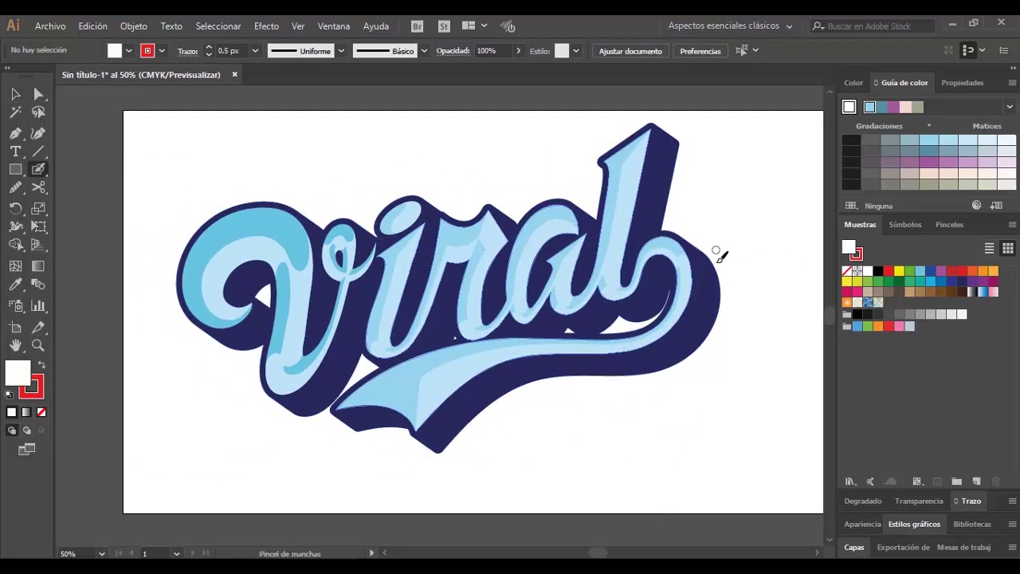
mouse_move(402, 173)
left_mouse_down()
mouse_move(502, 209)
mouse_move(486, 172)
left_mouse_up()
key("v")
Draw a four-point star, pinch and rescale it, then delete it.
left_click(182, 168)
key("Return")
key("a")
left_click_drag(202, 208, 203, 208)
key("v")
mouse_move(255, 155)
left_mouse_down()
mouse_move(268, 200)
mouse_move(196, 118)
left_mouse_up()
scroll(342, 252, "up", 3)
mouse_move(351, 271)
left_mouse_down()
mouse_move(351, 239)
mouse_move(382, 228)
left_mouse_up()
key("Delete")
scroll(343, 252, "down", 3)
Paint a large four-point sparkle with the Blob Brush and adjust the brush settings.
key("shift+b")
scroll(350, 227, "up", 5)
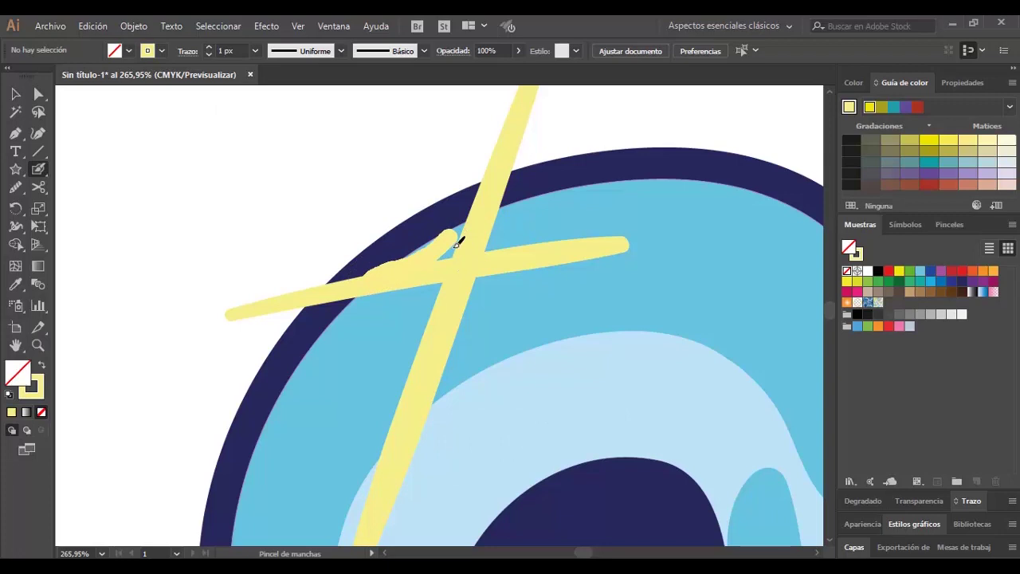
left_click_drag(505, 258, 420, 387)
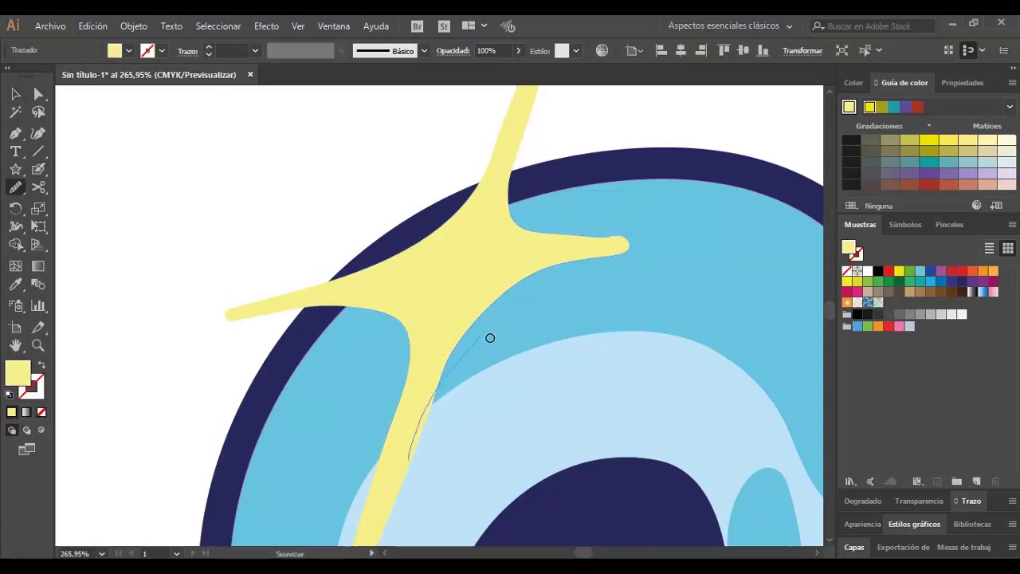
scroll(438, 319, "right", 5)
double_click(38, 169)
left_click(311, 353)
Paint a small crossing sparkle beside the big one and reshape its arm with Direct Selection.
left_click_drag(530, 136, 518, 188)
key("ctrl+z")
left_click_drag(549, 141, 508, 224)
left_click_drag(491, 187, 546, 188)
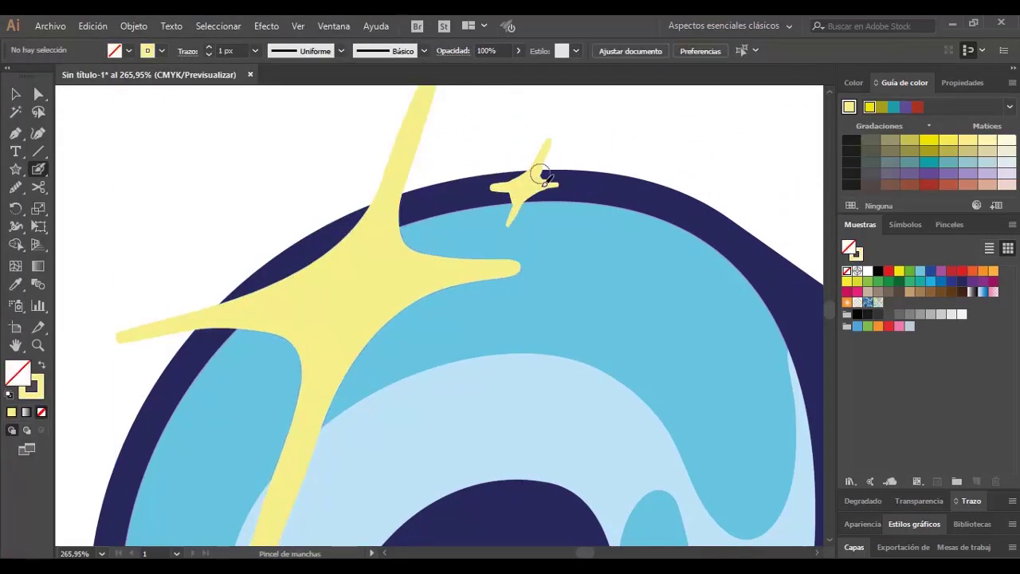
key("a")
left_click(542, 177)
scroll(526, 183, "up", 5)
mouse_move(567, 302)
left_mouse_down()
mouse_move(615, 302)
mouse_move(615, 312)
left_mouse_up()
key("v")
Fill the sparkles pale cream and place them on the lettering's tail and the top of the l.
key("z")
scroll(421, 337, "down", 5)
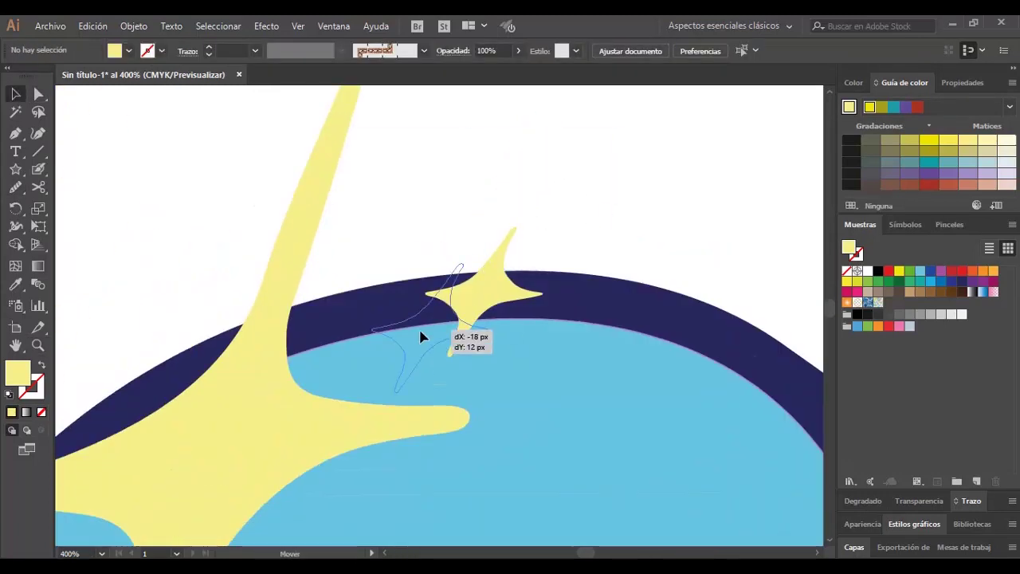
key("v")
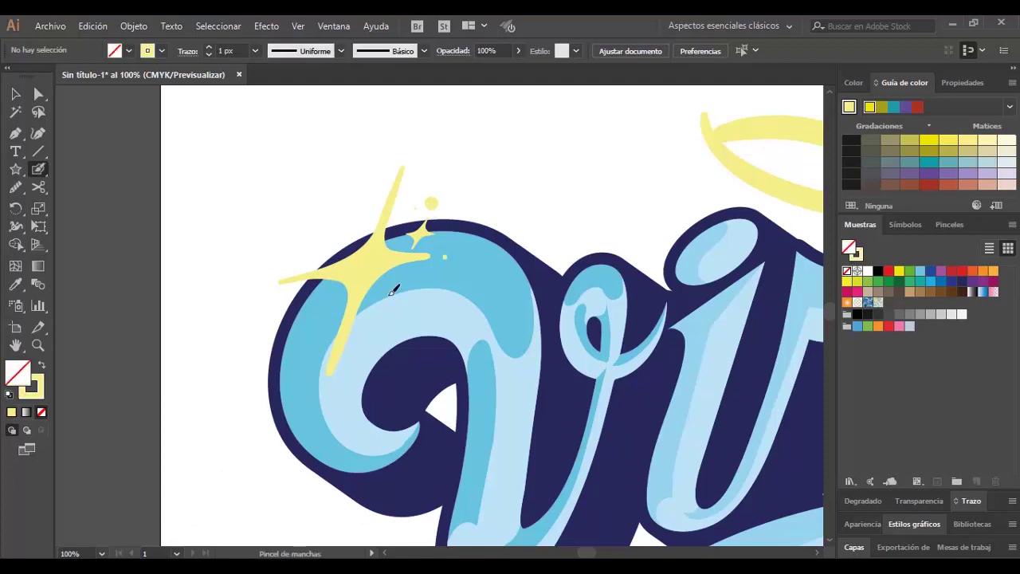
left_click(434, 231)
left_click(1006, 139)
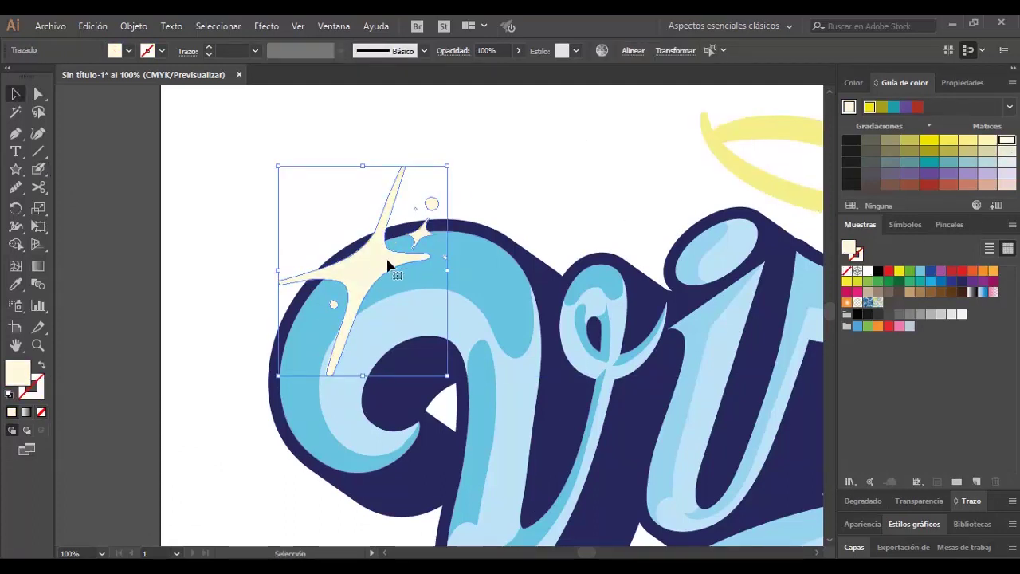
left_click_drag(388, 266, 262, 356)
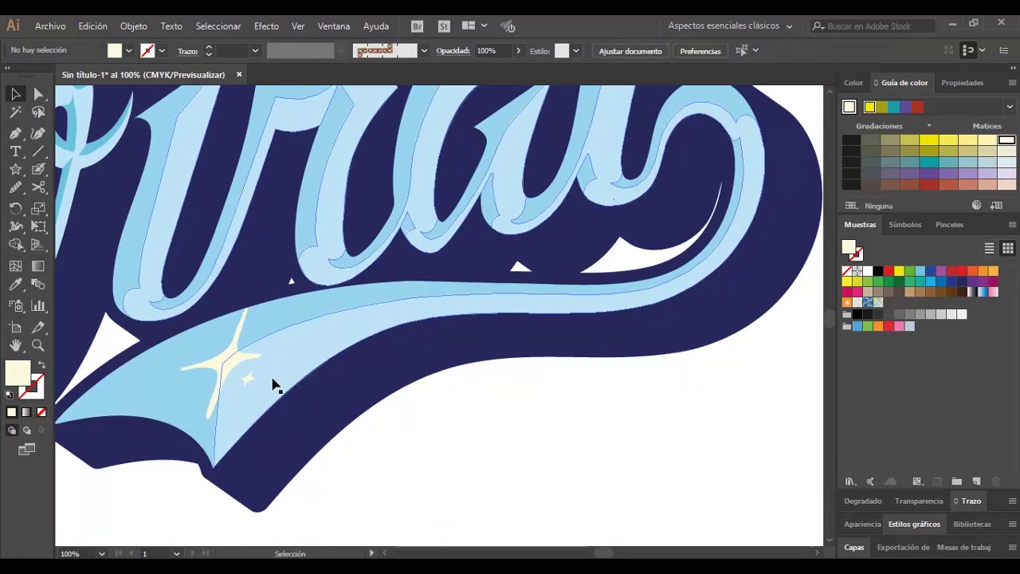
key("v")
left_click_drag(292, 425, 530, 143)
Draw an orange rectangle covering the artboard and send it behind the lettering.
left_click(693, 231)
key("ctrl+minus")
key("ctrl+minus")
key("ctrl+minus")
left_click_drag(317, 247, 683, 307)
key("m")
left_click_drag(200, 237, 678, 505)
left_click(993, 271)
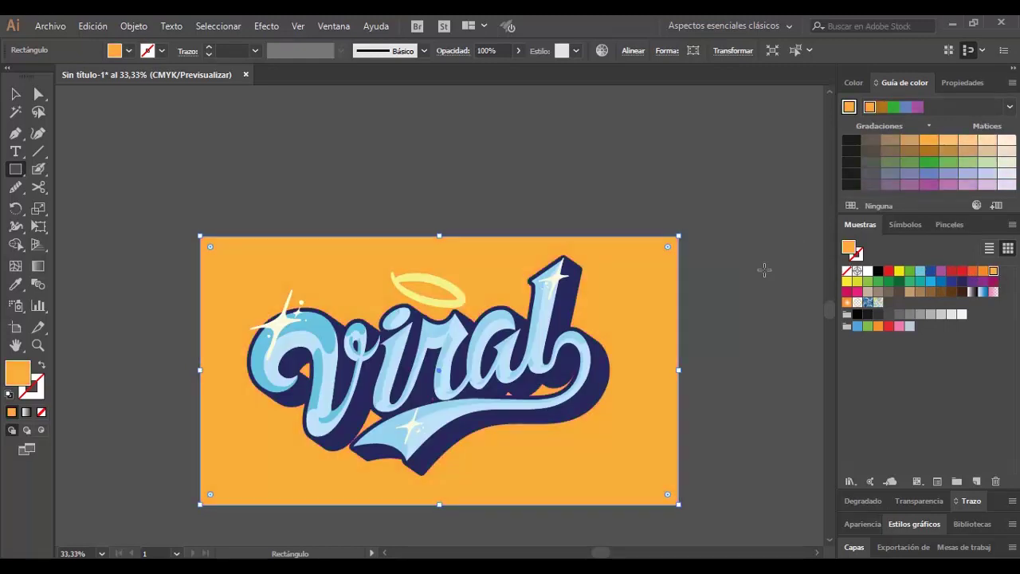
key("ctrl+shift+bracketleft")
key("z")
left_click(717, 449)
left_click(522, 364)
Give the navy extrusion shape a 14 px outline stroke.
key("ctrl+shift+a")
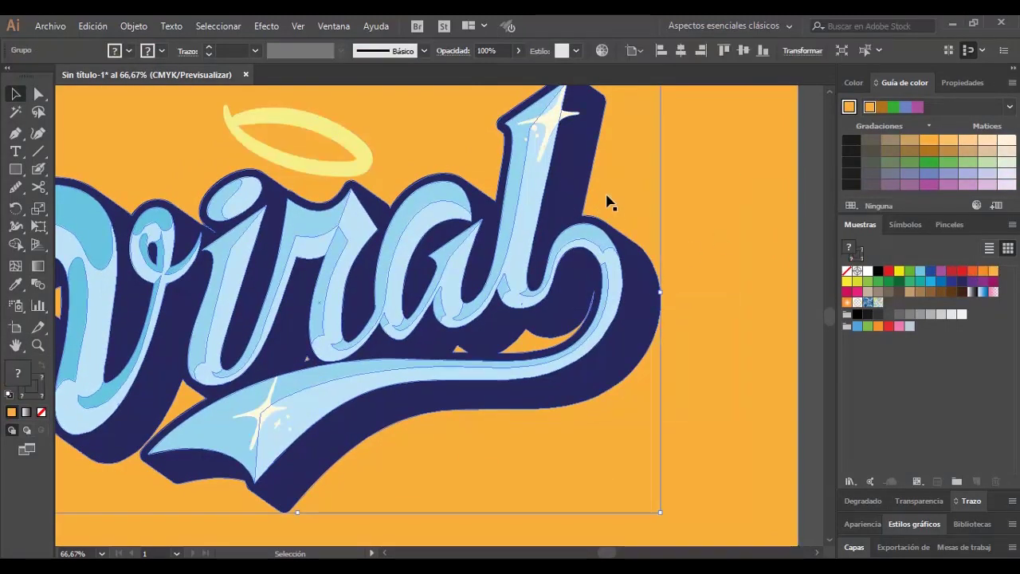
key("v")
left_click_drag(607, 200, 662, 217)
left_click(648, 247)
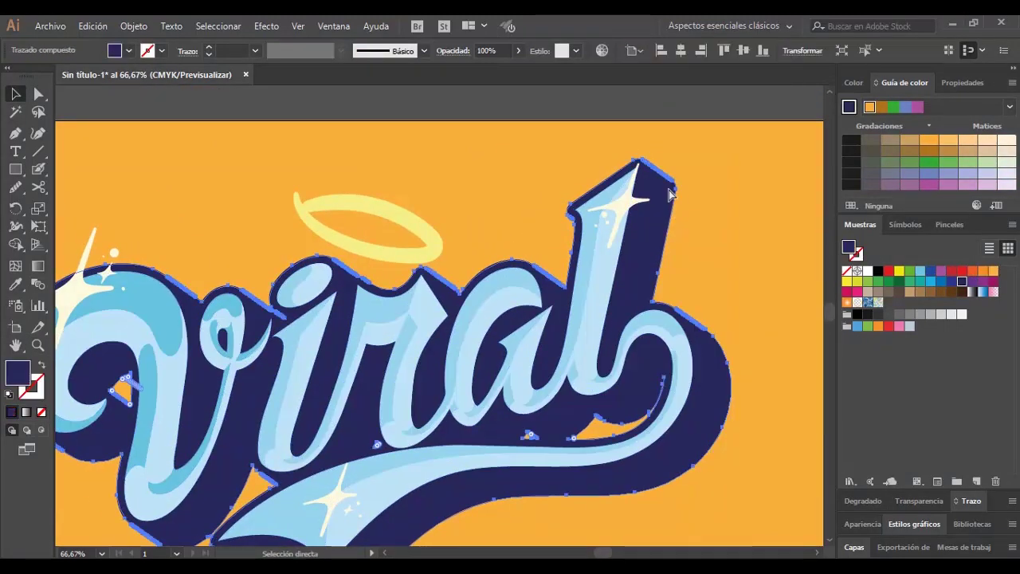
left_click(209, 48)
left_click(208, 47)
left_click(971, 500)
Expand the outline stroke into a filled shape and colour it yellow.
left_click(134, 25)
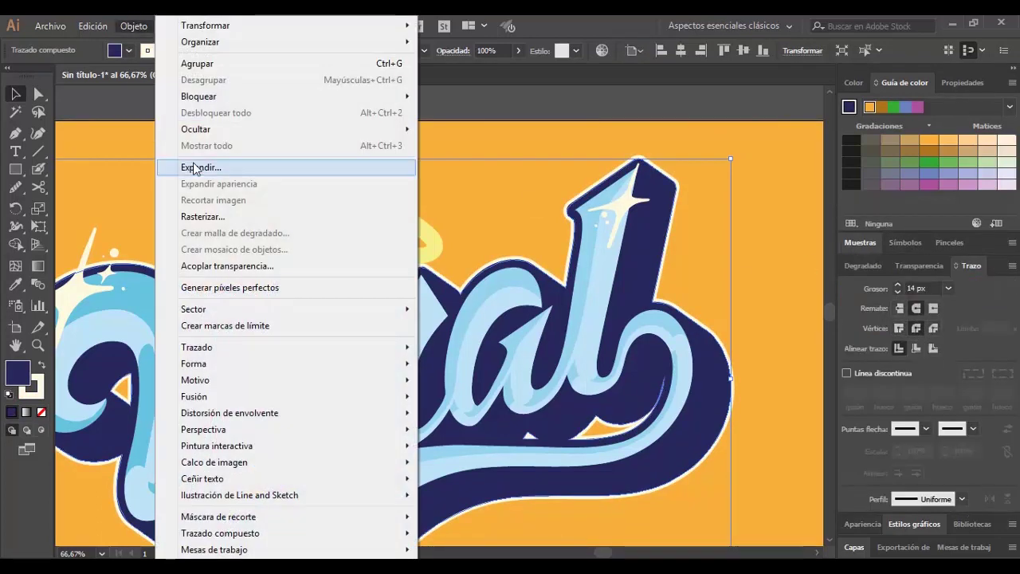
left_click(193, 167)
key("shift+ctrl+F9")
left_click(951, 143)
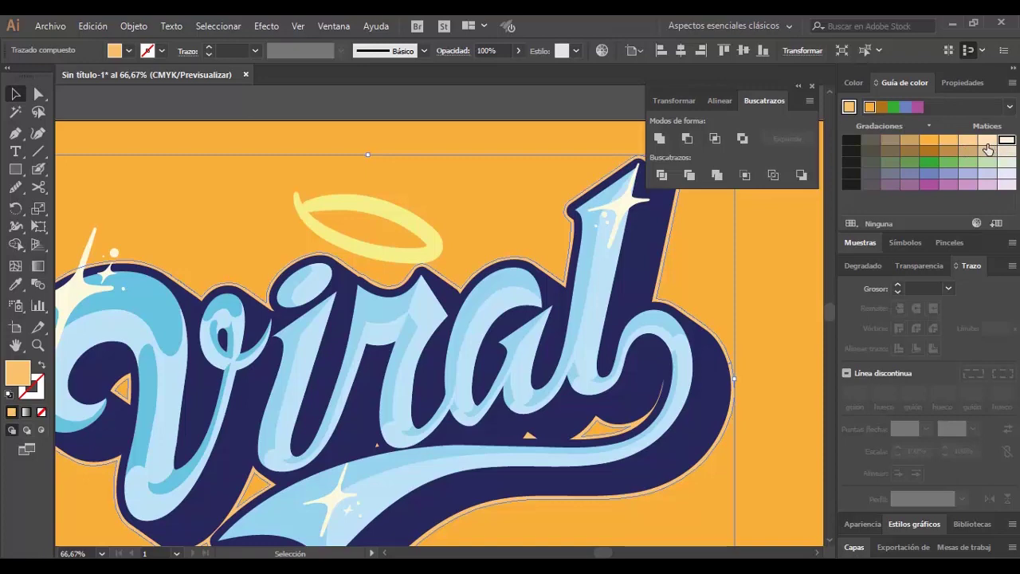
left_click(862, 242)
left_click(899, 443)
left_click(610, 141)
key("shift+ctrl+F9")
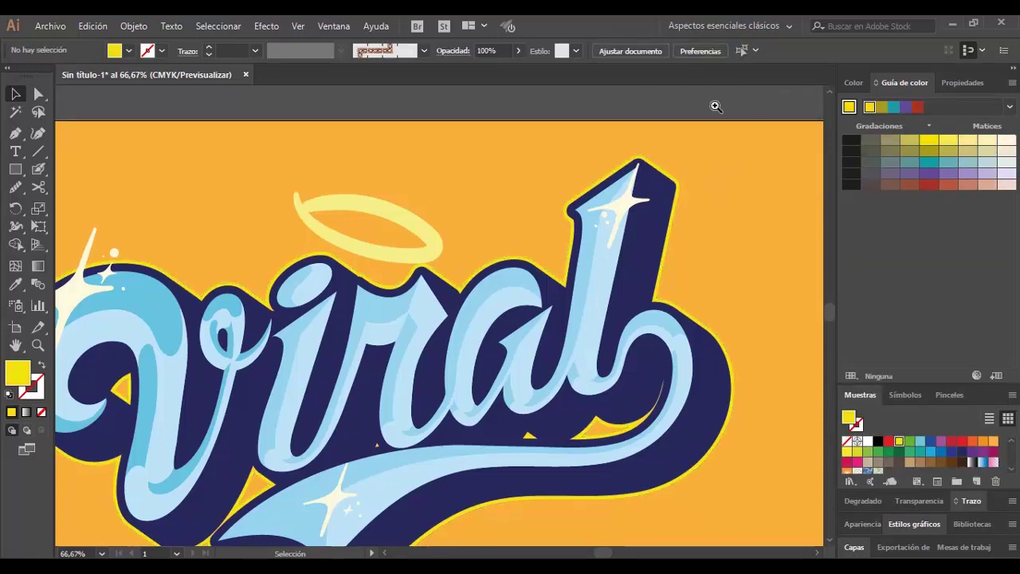